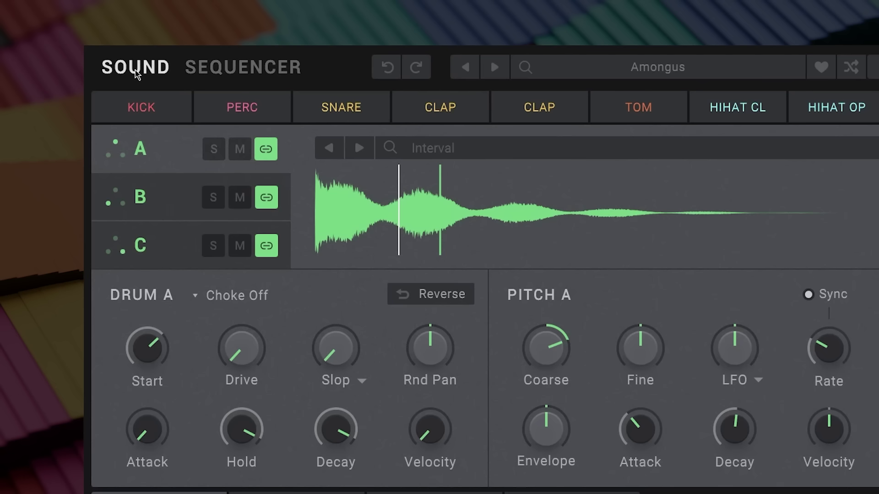
# View the sequencer page and return to the sound page
pyautogui.click(247, 68)
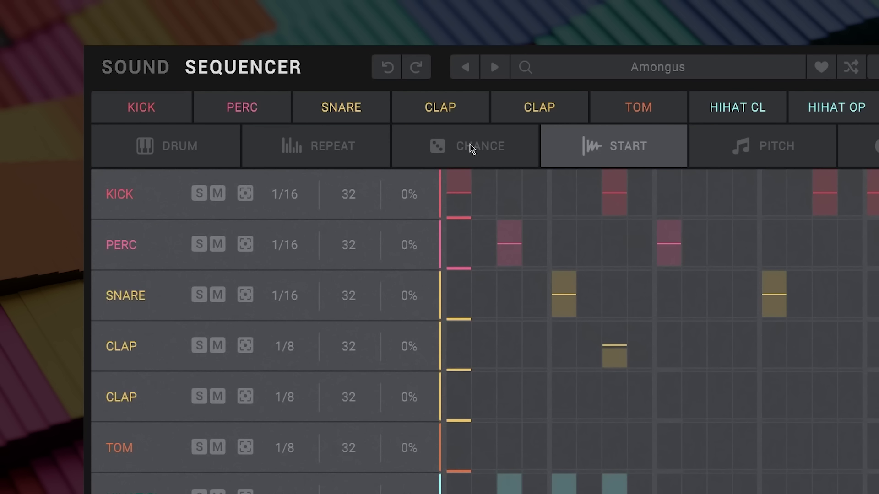
pyautogui.click(151, 70)
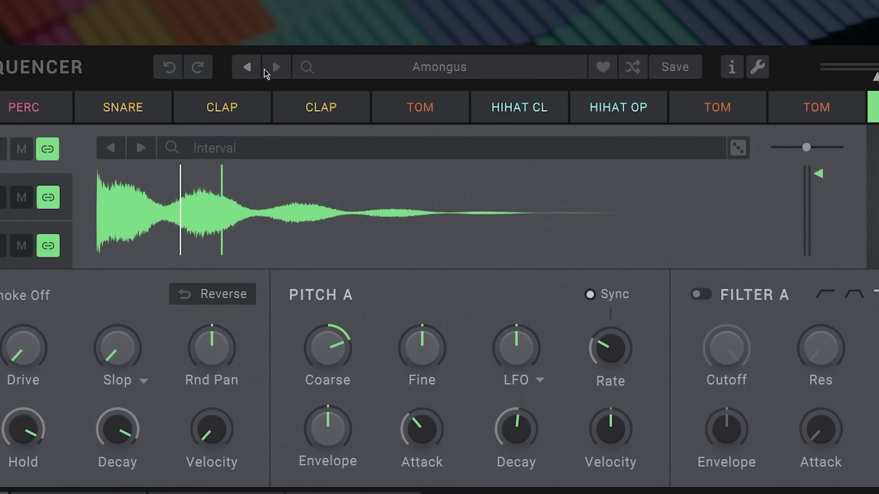
# Look over the All Expansions list in the preset browser and close it, keeping the Amongus preset
pyautogui.click(276, 67)
pyautogui.hotkey('ctrl', 'z')
pyautogui.click(439, 68)
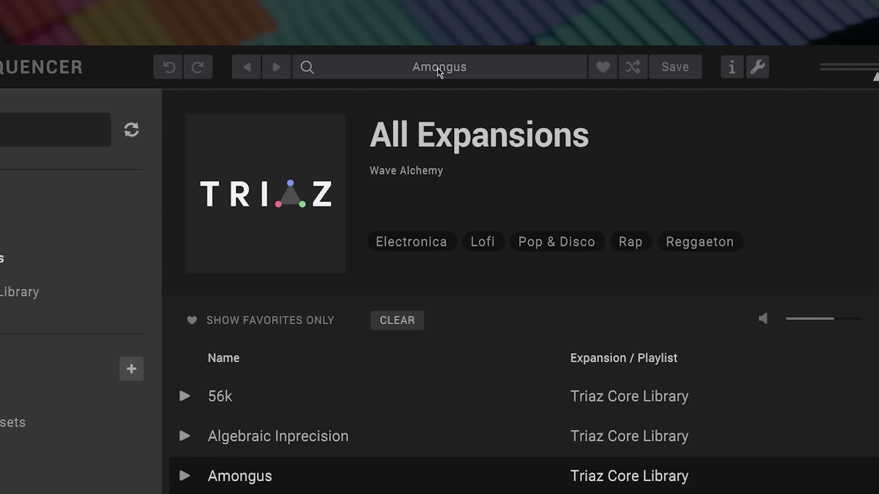
pyautogui.click(437, 68)
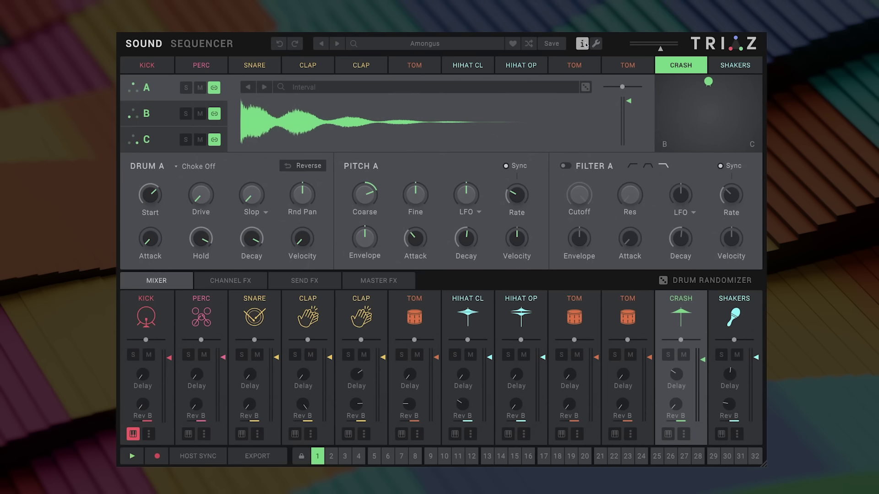
# Read the help text for the Drum Randomizer, and view the plugin's settings before closing them
pyautogui.moveTo(326, 125)
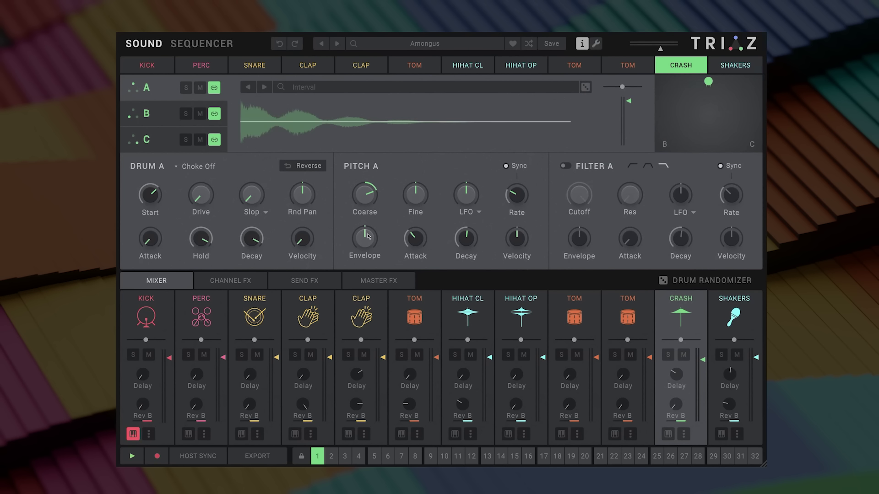
pyautogui.moveTo(315, 313)
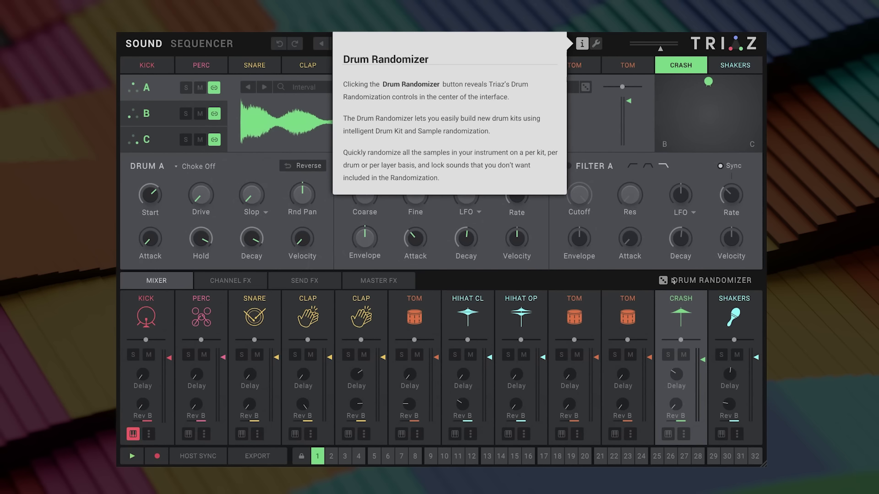
pyautogui.click(596, 44)
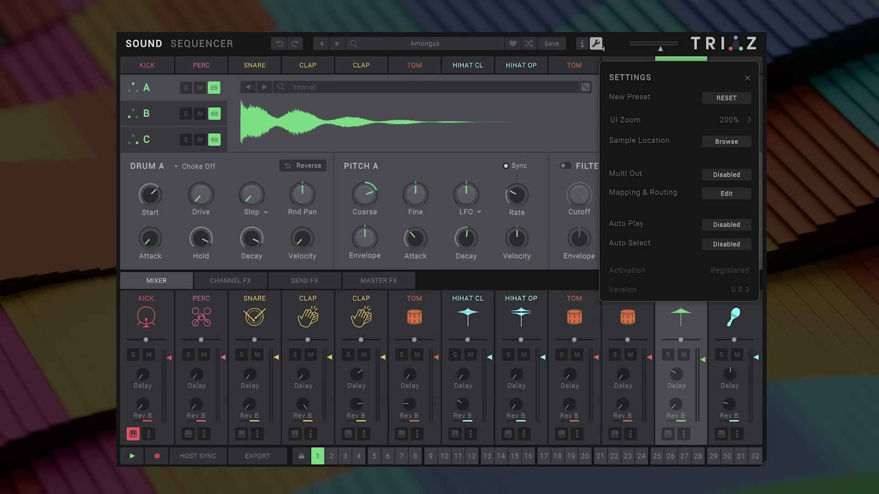
pyautogui.click(479, 58)
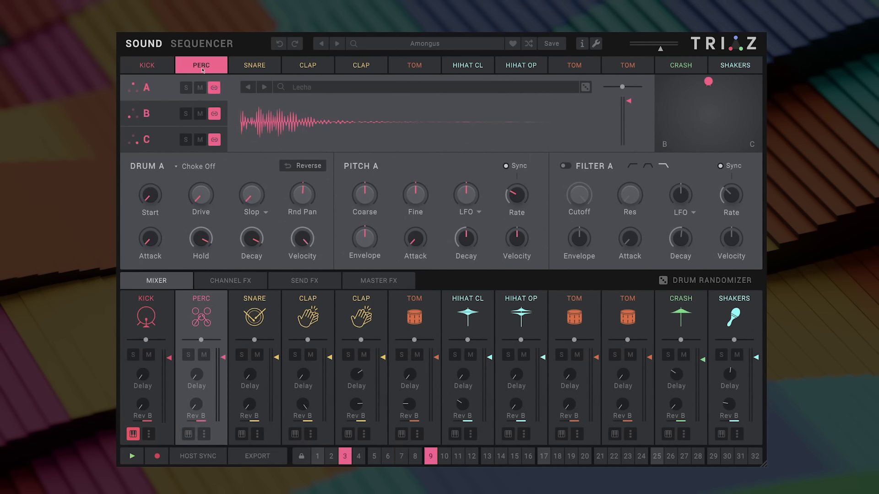
# Select the Kick drum channel for editing
pyautogui.moveTo(418, 66); pyautogui.dragTo(759, 65)
pyautogui.click(142, 66)
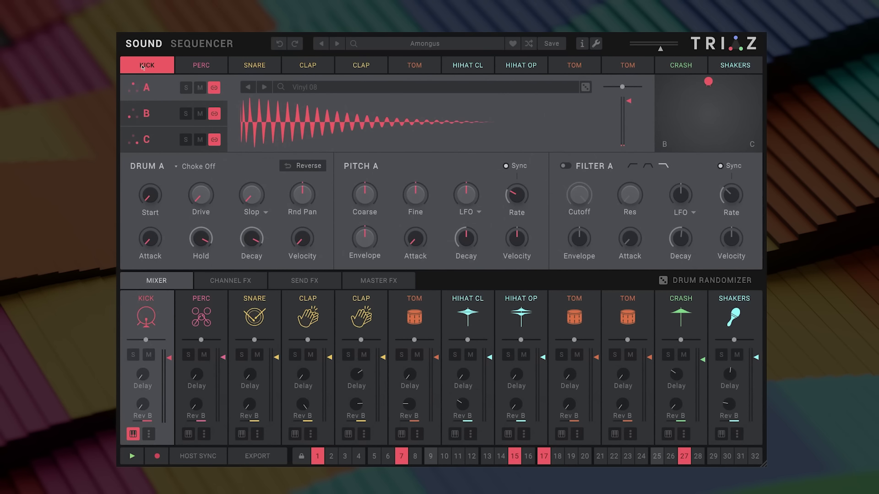
pyautogui.click(152, 66)
pyautogui.moveTo(153, 67); pyautogui.dragTo(475, 67)
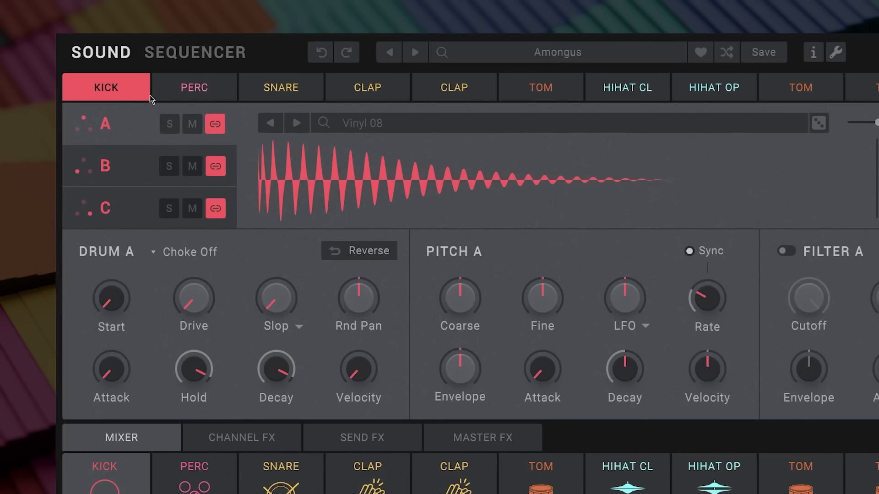
# Look through the Kick's layers A, B and C, and return to layer A
pyautogui.click(127, 178)
pyautogui.click(124, 209)
pyautogui.click(120, 166)
pyautogui.click(118, 202)
pyautogui.click(119, 166)
pyautogui.click(130, 128)
pyautogui.click(128, 166)
pyautogui.click(121, 130)
pyautogui.click(122, 165)
pyautogui.click(126, 203)
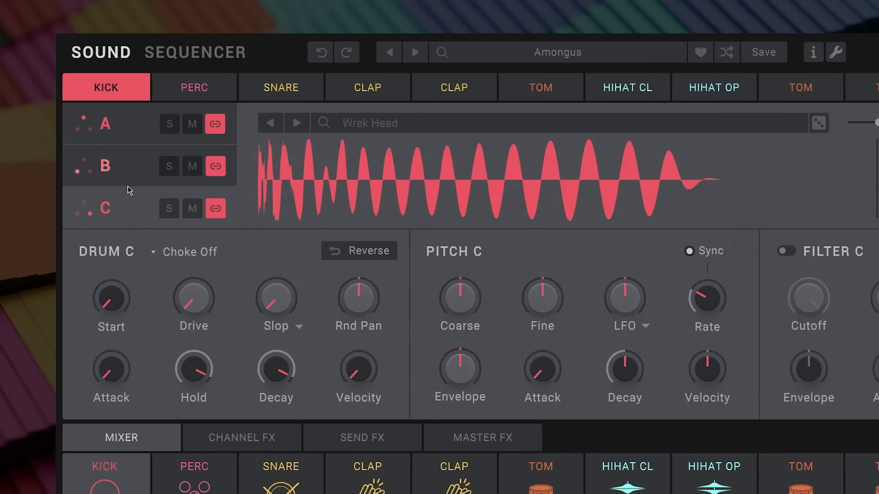
pyautogui.click(116, 125)
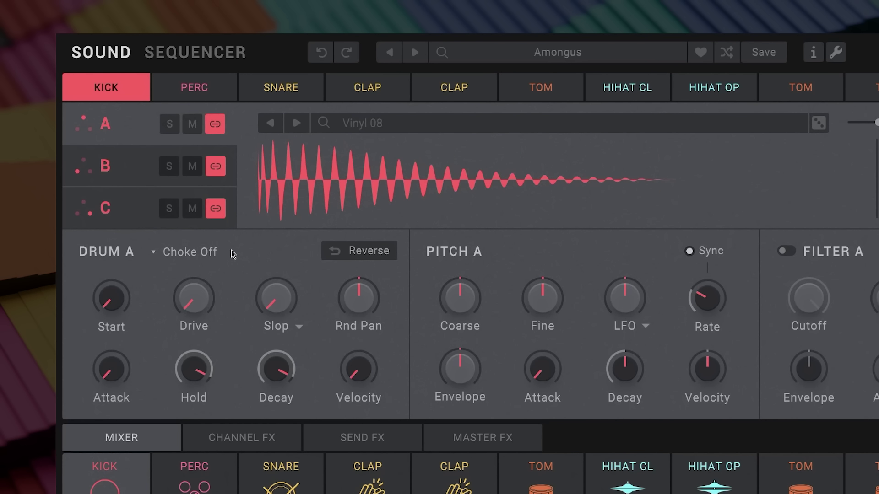
# Unlink the Kick's three layers and link them together again
pyautogui.click(218, 126)
pyautogui.click(218, 127)
pyautogui.click(217, 129)
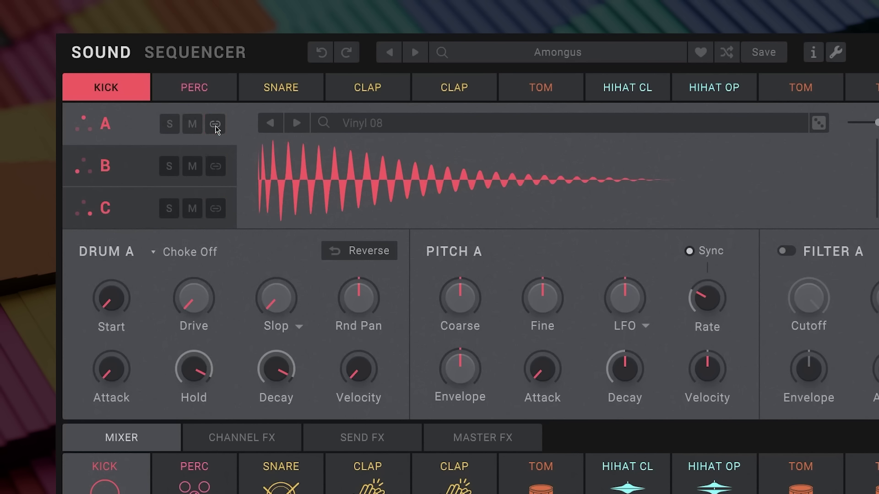
pyautogui.click(207, 124)
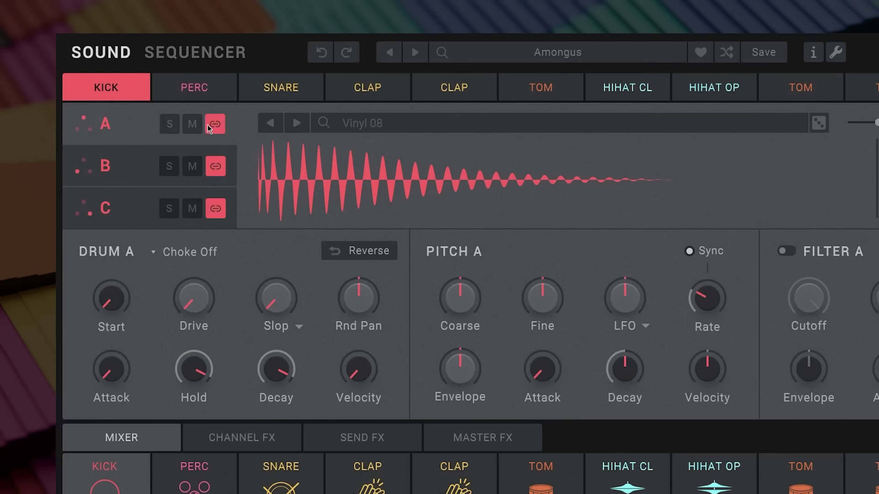
pyautogui.click(215, 128)
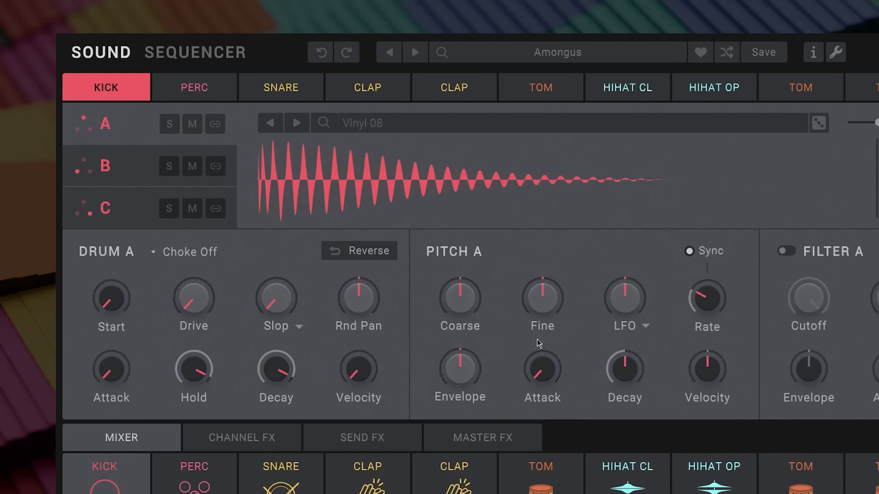
pyautogui.click(215, 124)
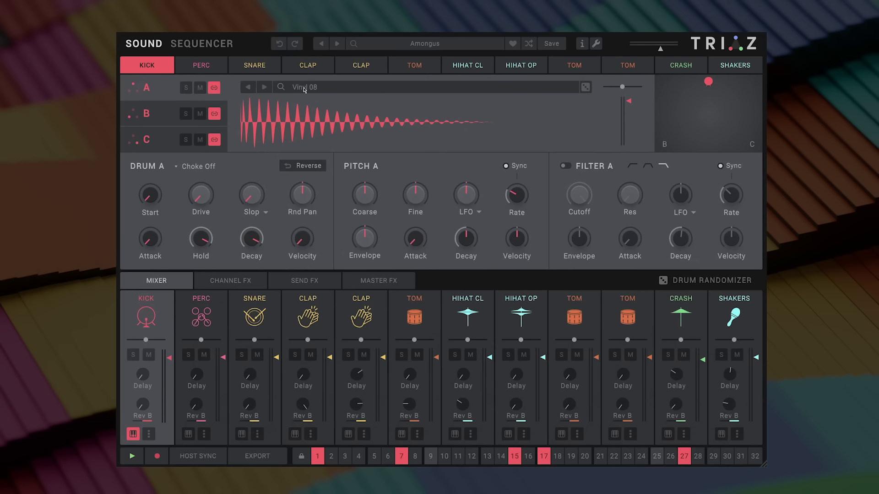
# Filter the sample browser to FX and preview sounds such as Fake Piano Dmin9, Fizzy Cmin7, Broke Chords and Jazzy Organ C#min9
pyautogui.click(304, 87)
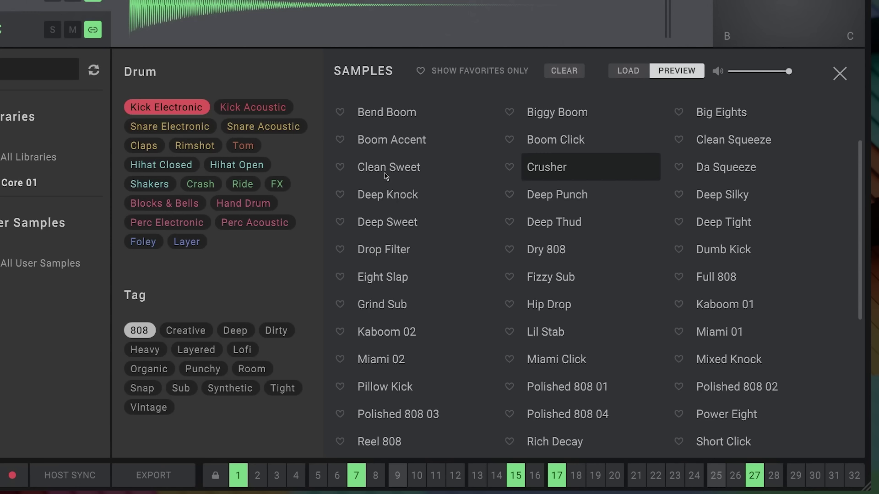
pyautogui.click(273, 185)
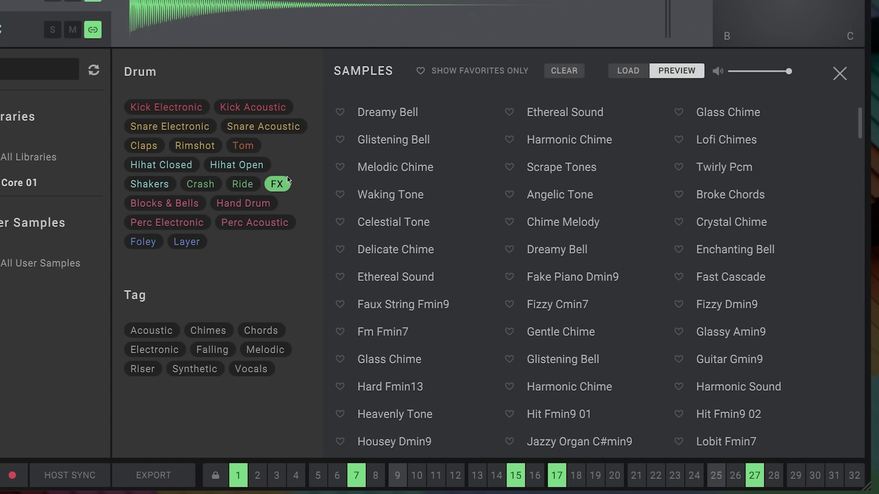
pyautogui.click(572, 277)
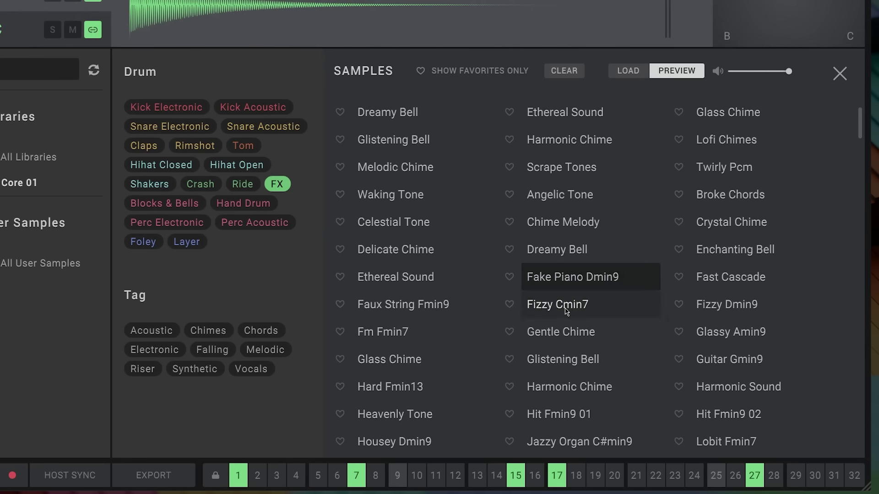
pyautogui.click(567, 312)
pyautogui.click(566, 336)
pyautogui.click(590, 259)
pyautogui.click(402, 280)
pyautogui.click(403, 306)
pyautogui.click(714, 196)
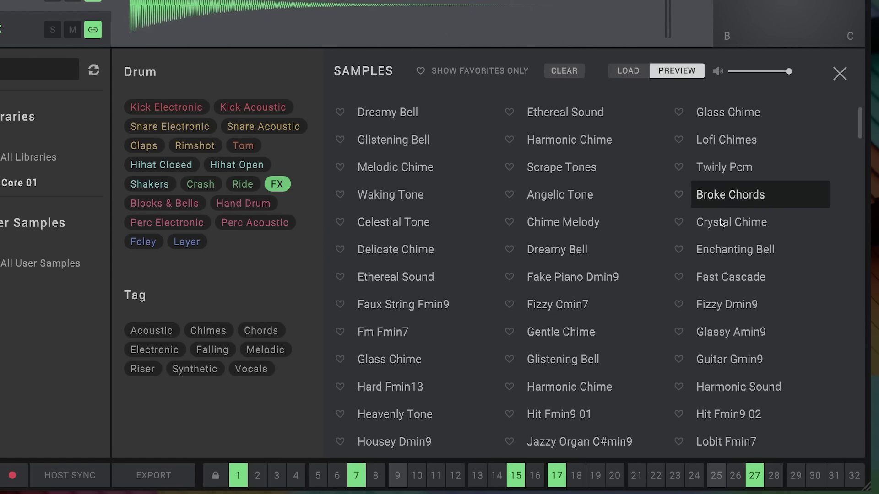
pyautogui.click(595, 441)
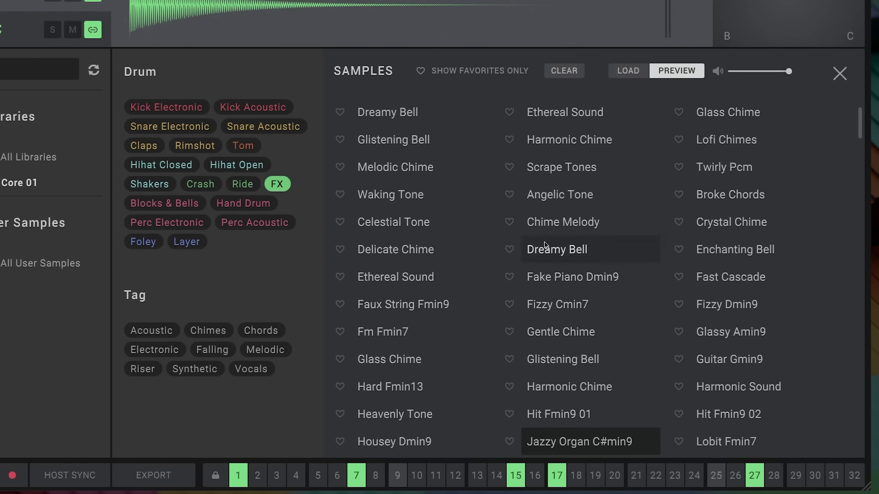
# Remove the FX filter and show the Hihat Closed samples instead
pyautogui.click(277, 184)
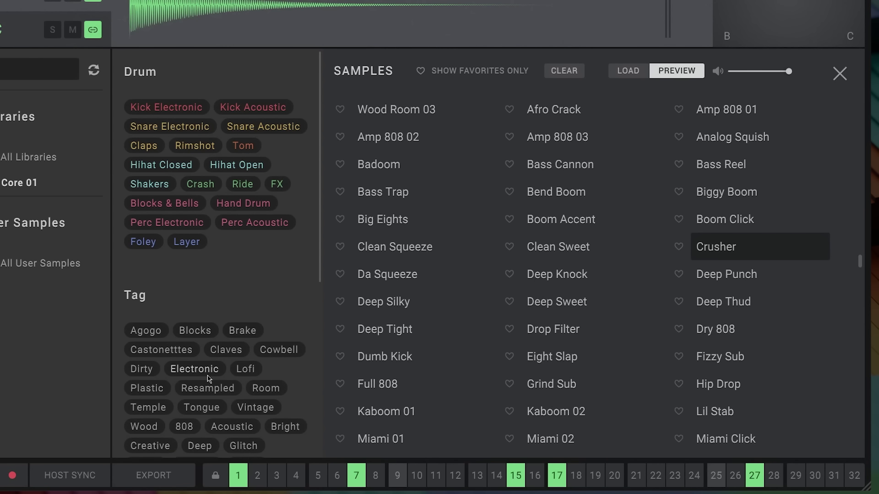
pyautogui.click(174, 168)
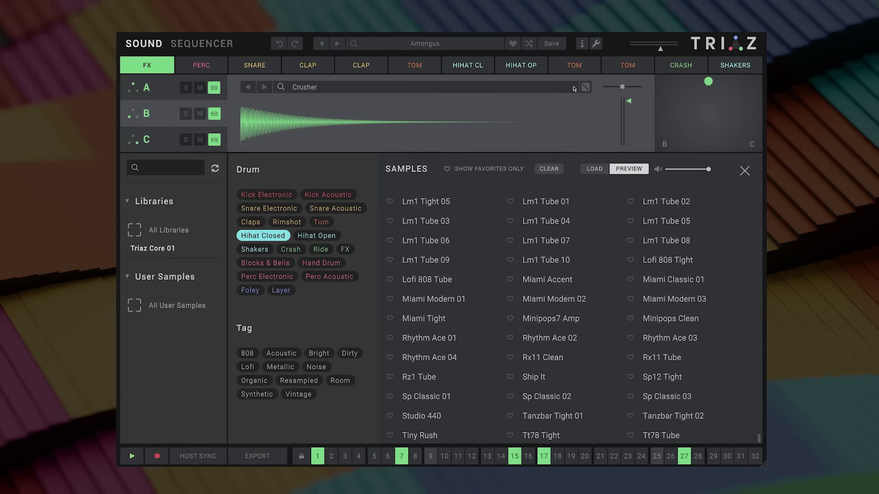
# Randomize the sample of layer B repeatedly
pyautogui.click(616, 0)
pyautogui.click(616, 0)
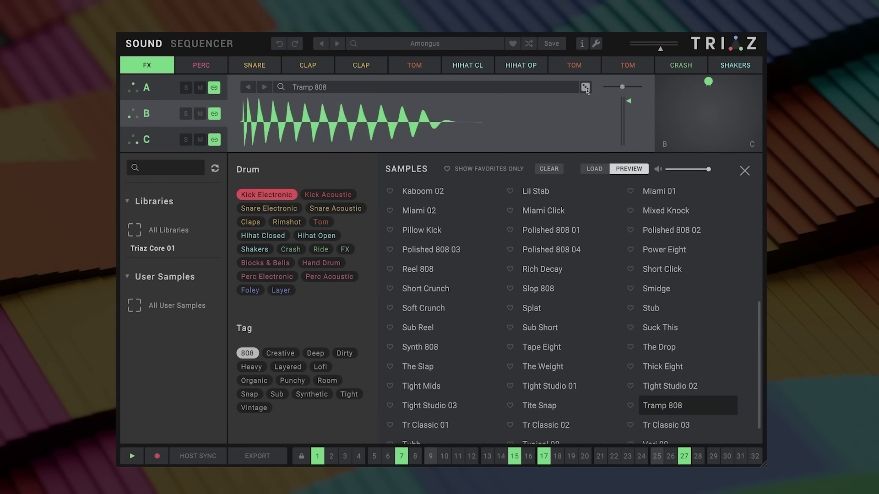
pyautogui.click(586, 88)
pyautogui.click(586, 88)
pyautogui.click(585, 88)
pyautogui.click(585, 88)
pyautogui.click(585, 88)
pyautogui.click(586, 88)
# Randomize the sample of layer A and close the sample browser
pyautogui.click(206, 83)
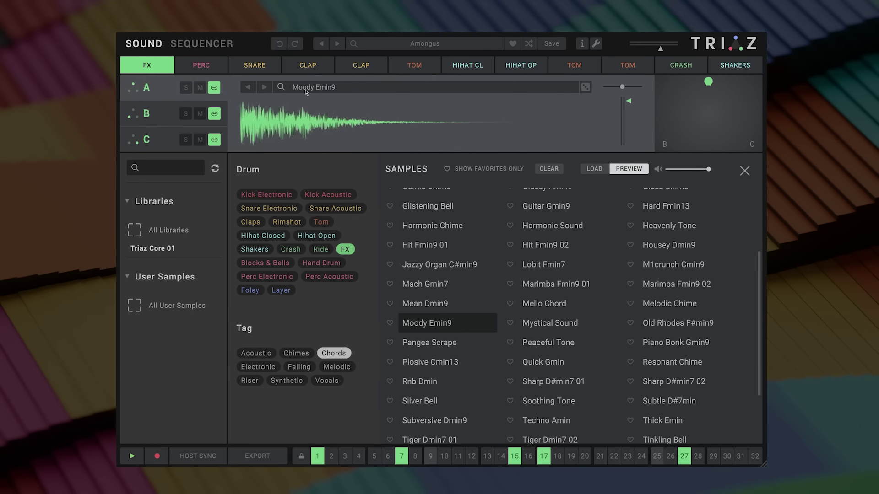
pyautogui.click(586, 87)
pyautogui.click(585, 88)
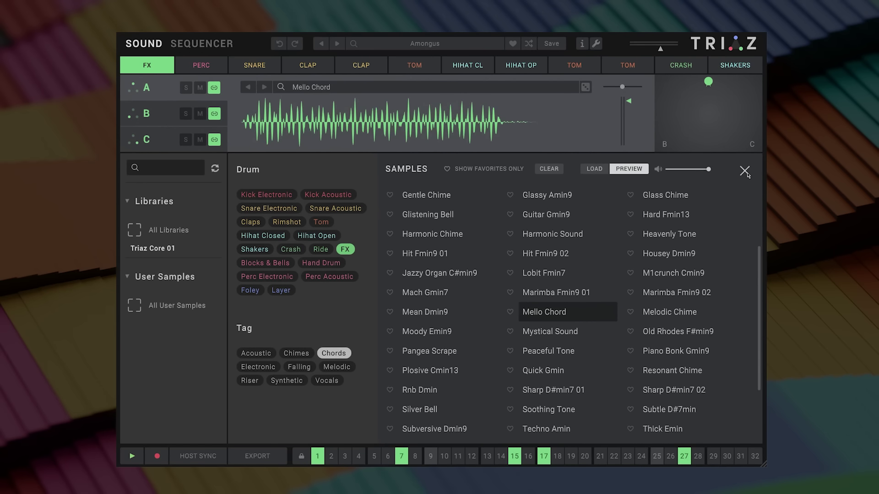
pyautogui.click(745, 171)
# Blend the first drum's layer pad fully to the B corner and select layer B for editing
pyautogui.moveTo(531, 128)
pyautogui.mouseDown()
pyautogui.moveTo(531, 163)
pyautogui.moveTo(520, 104)
pyautogui.moveTo(533, 121)
pyautogui.mouseUp()
pyautogui.moveTo(643, 96); pyautogui.dragTo(578, 183)
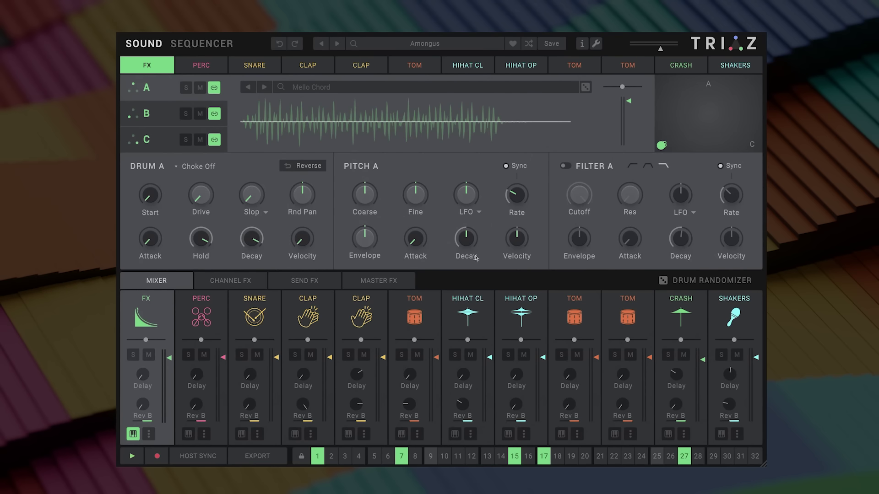
pyautogui.click(155, 138)
pyautogui.click(161, 93)
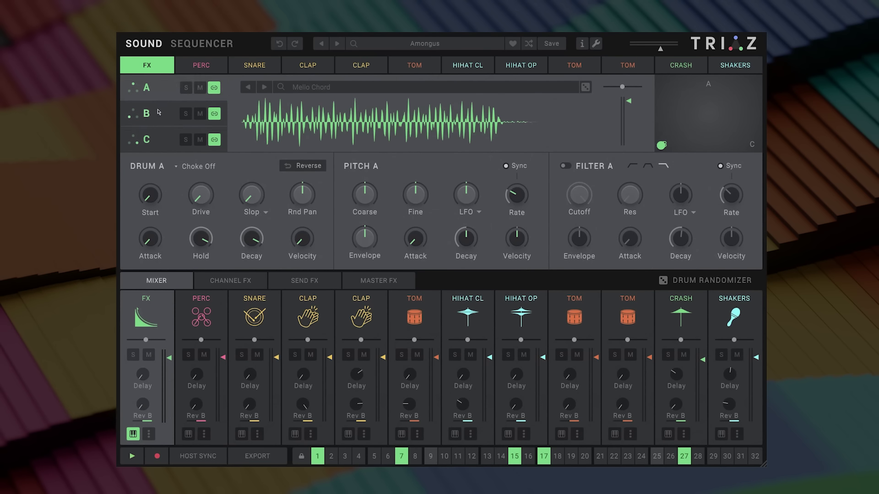
pyautogui.click(162, 112)
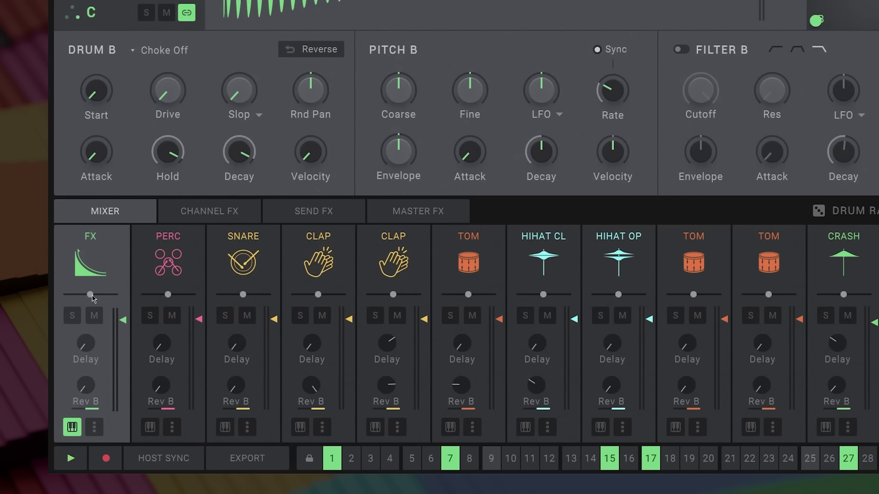
# Try the FX channel's delay send and view its channel options, ending with the FX channel selected
pyautogui.moveTo(86, 348); pyautogui.dragTo(88, 324)
pyautogui.click(94, 427)
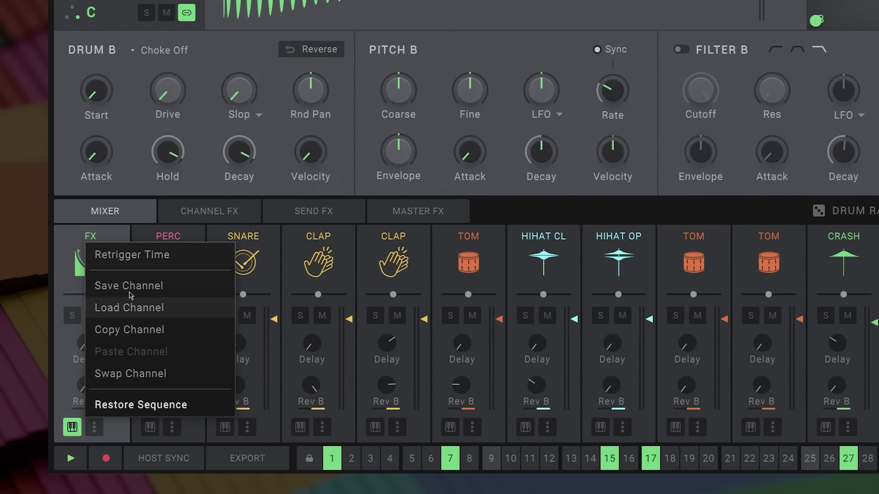
pyautogui.click(458, 261)
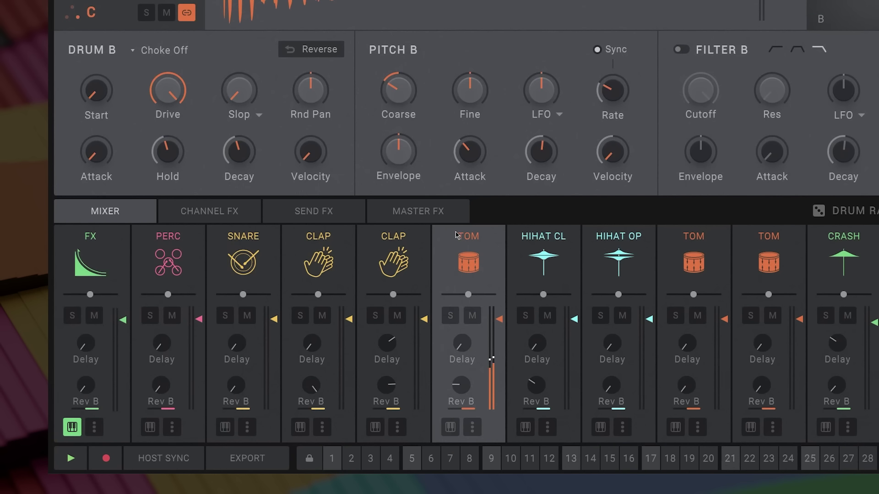
pyautogui.click(77, 430)
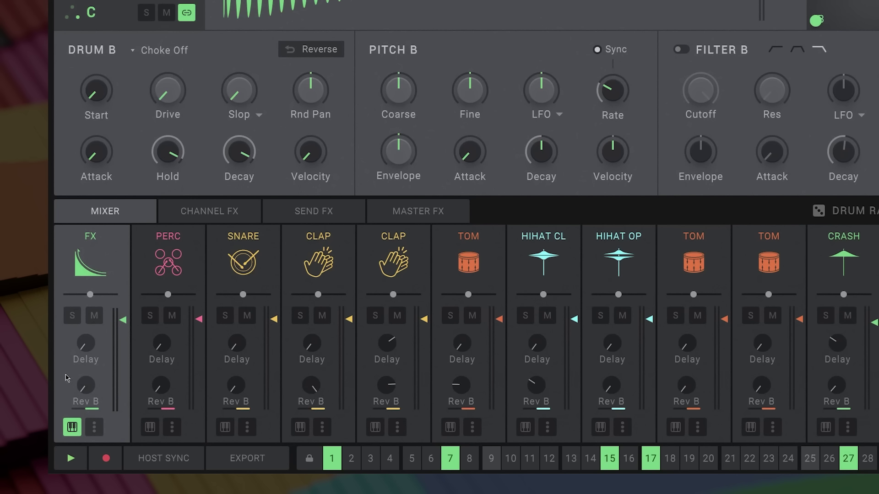
# Enable the EQ in the FX channel's effects and shape its curve with slightly boosted lows and reduced mids and highs
pyautogui.click(216, 208)
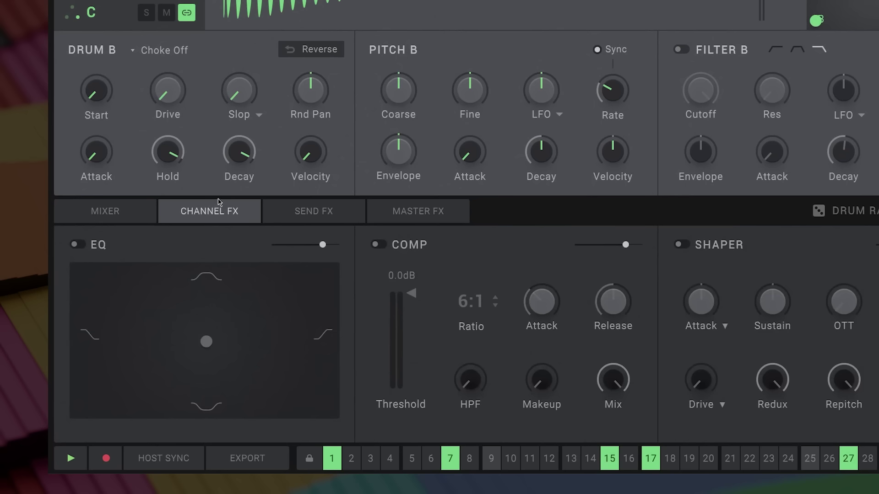
pyautogui.moveTo(206, 341); pyautogui.dragTo(248, 321)
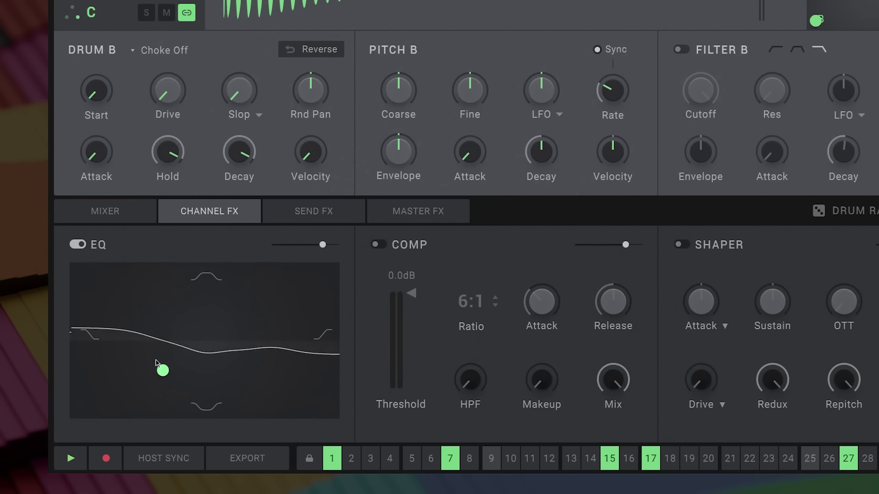
pyautogui.moveTo(140, 398); pyautogui.dragTo(182, 363)
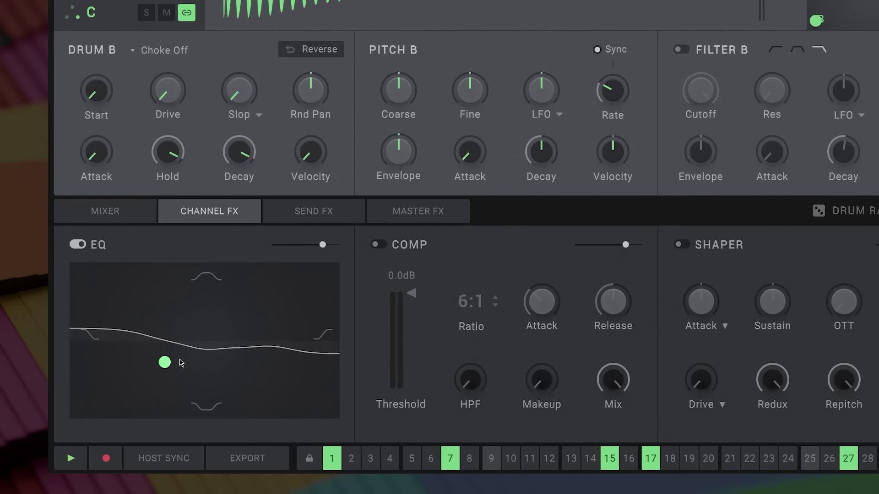
# Flatten the channel EQ by recentring its control point, and enable the compressor with a 1.5:1 ratio
pyautogui.moveTo(224, 362); pyautogui.dragTo(204, 344)
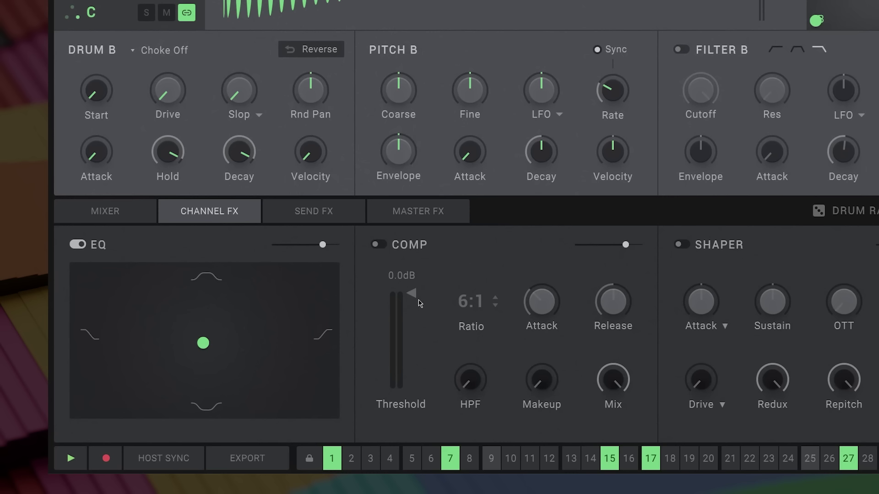
pyautogui.click(475, 301)
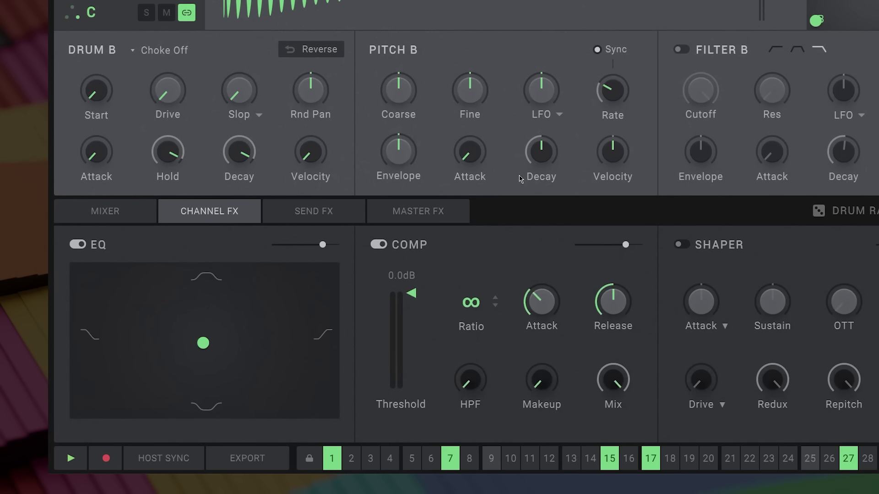
pyautogui.click(477, 300)
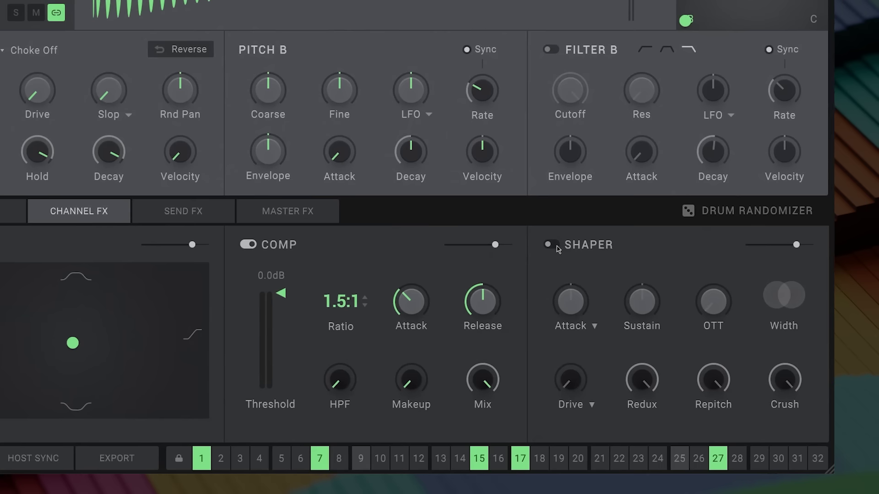
# Try the channel's Shaper effect by switching it on and off
pyautogui.click(551, 245)
pyautogui.click(552, 245)
pyautogui.click(550, 245)
pyautogui.click(551, 245)
# View the send effects, and enable the Maximizer in the master effects
pyautogui.click(169, 213)
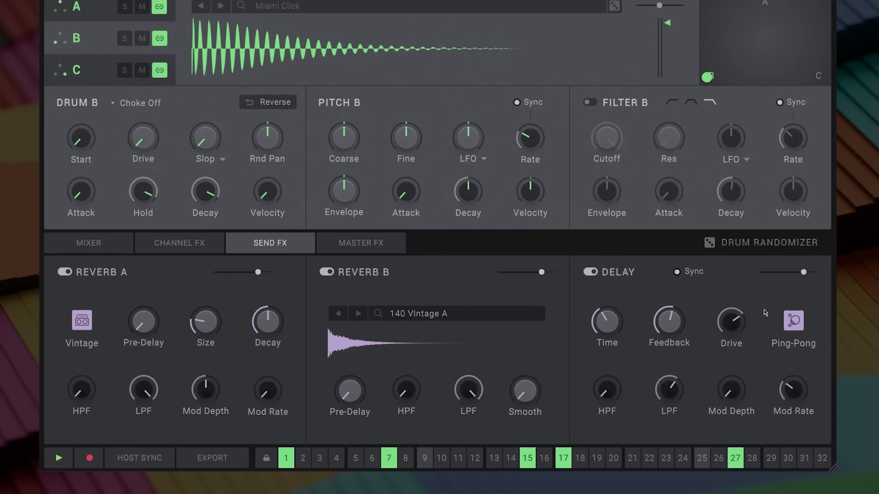
pyautogui.click(309, 213)
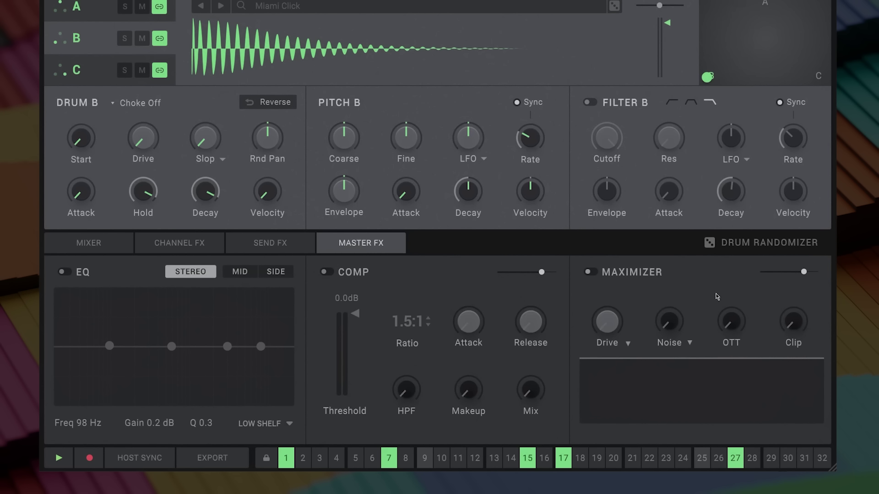
pyautogui.moveTo(737, 326); pyautogui.dragTo(729, 403)
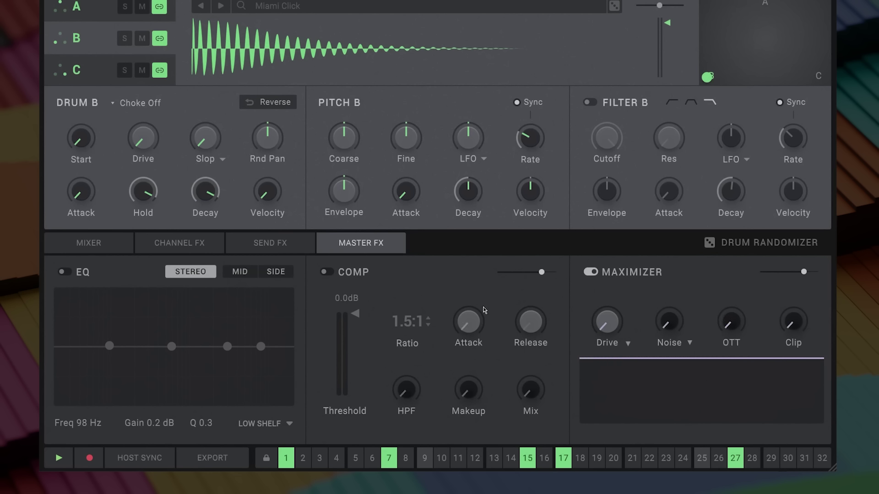
# Enable the master EQ and try its Mid and Side modes, ending in Stereo mode
pyautogui.click(255, 273)
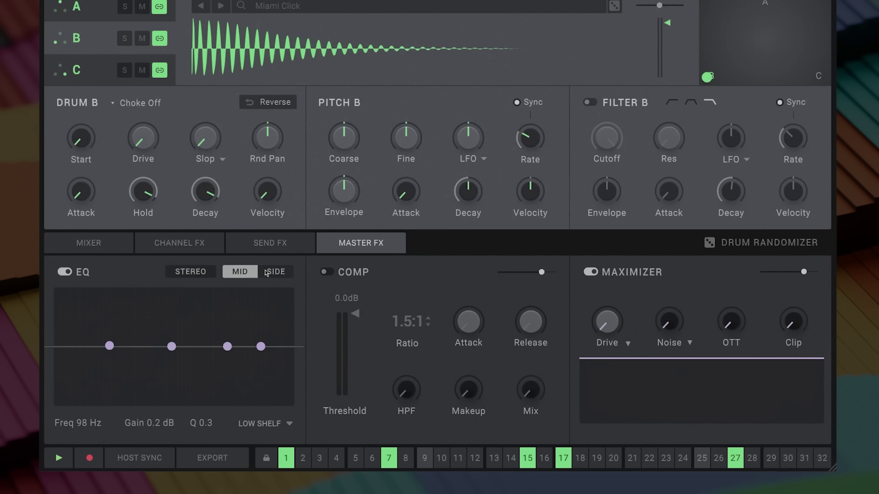
pyautogui.click(275, 273)
pyautogui.click(190, 273)
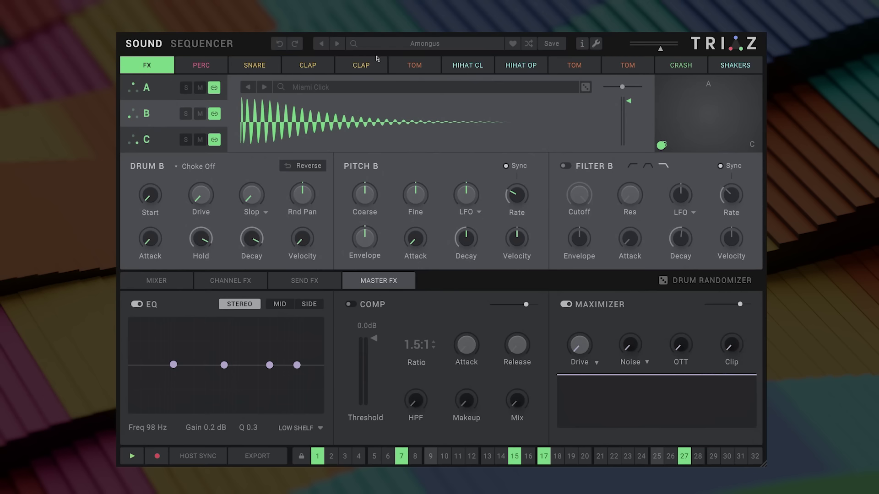
# Open the preset browser and examine all libraries and the user presets, ending on the Triaz Core Library
pyautogui.click(425, 45)
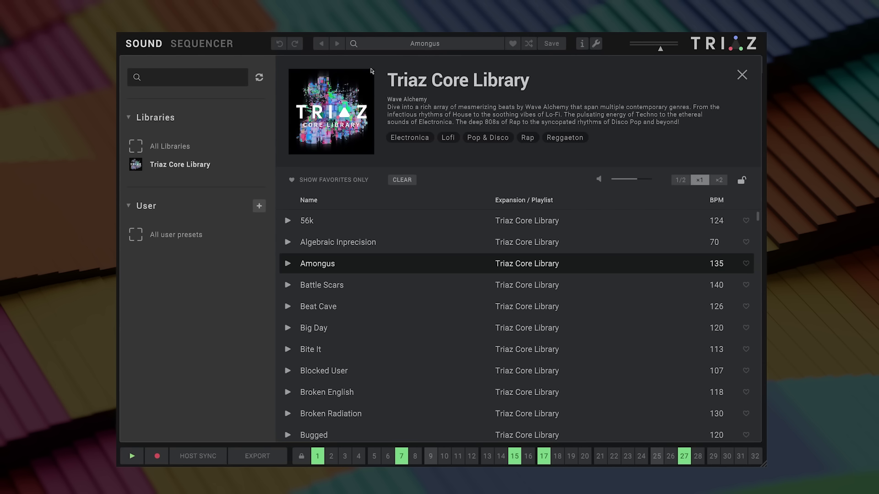
pyautogui.click(174, 84)
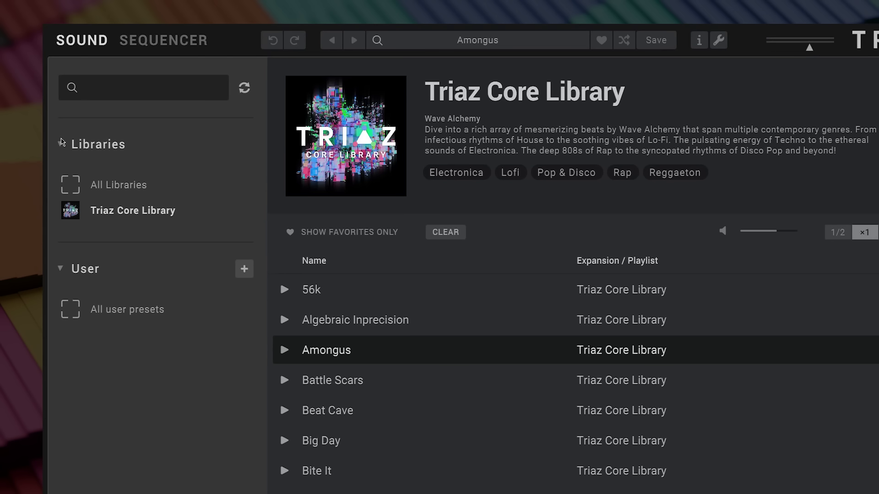
pyautogui.click(128, 119)
pyautogui.click(61, 146)
pyautogui.click(127, 189)
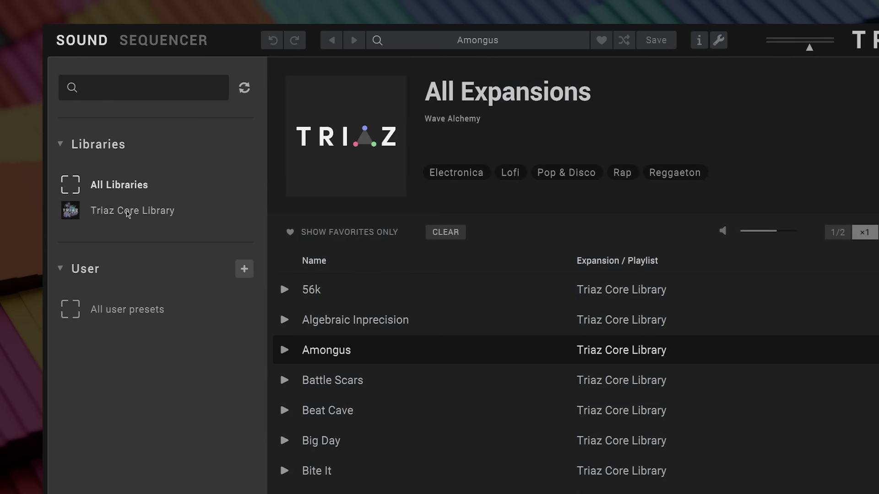
pyautogui.click(129, 211)
pyautogui.click(128, 317)
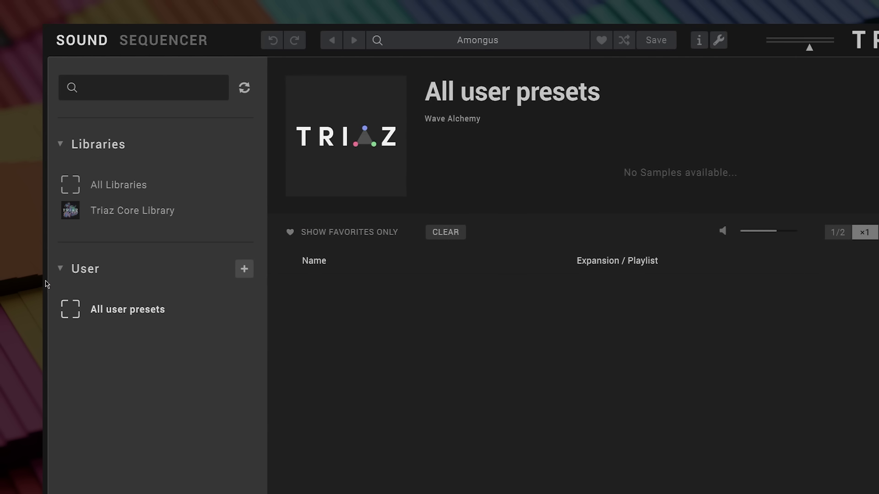
pyautogui.click(94, 213)
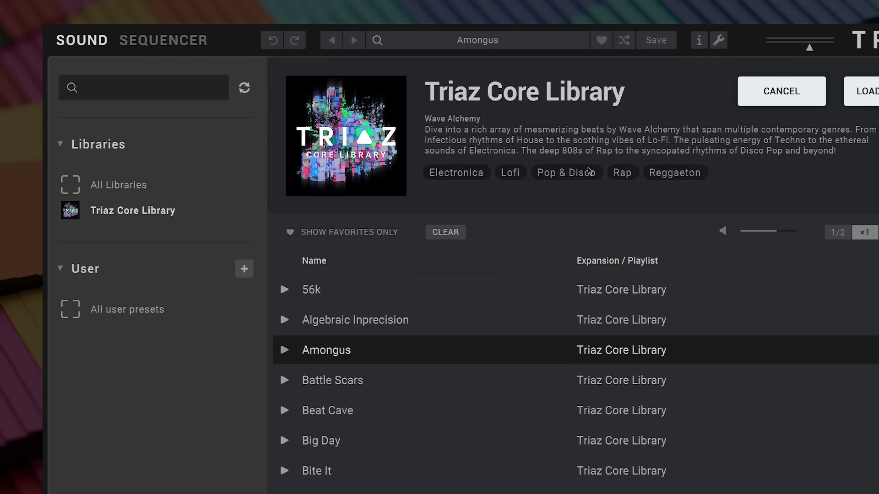
# Filter the Triaz Core Library presets by each genre tag in turn, ending with Electronica
pyautogui.click(341, 173)
pyautogui.click(402, 174)
pyautogui.click(443, 175)
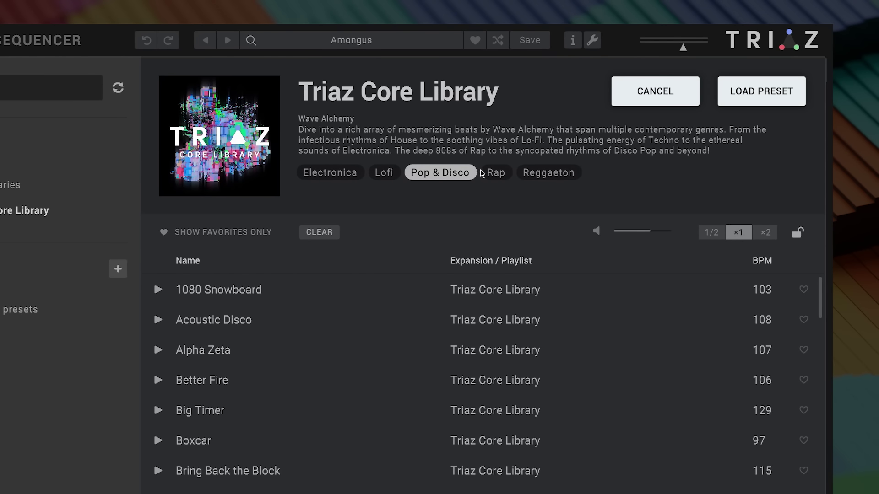
pyautogui.click(495, 172)
pyautogui.click(548, 172)
pyautogui.click(341, 176)
pyautogui.click(383, 175)
pyautogui.click(439, 175)
pyautogui.click(495, 174)
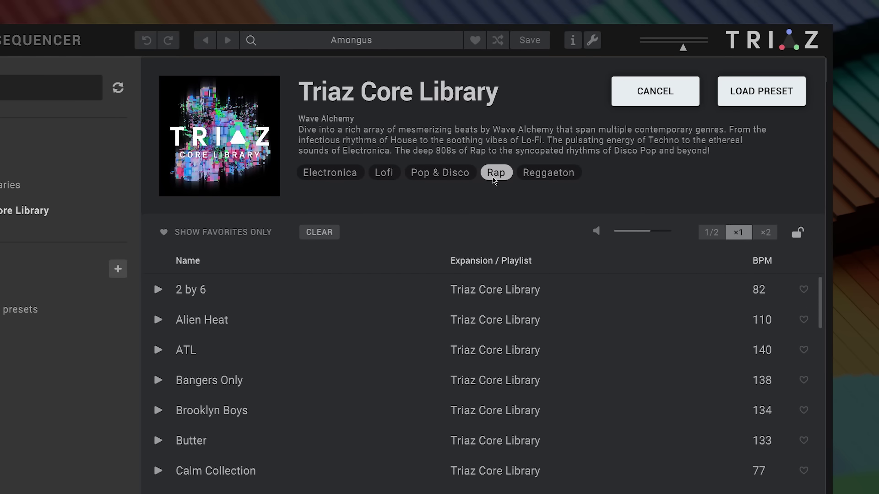
pyautogui.click(568, 174)
pyautogui.click(306, 175)
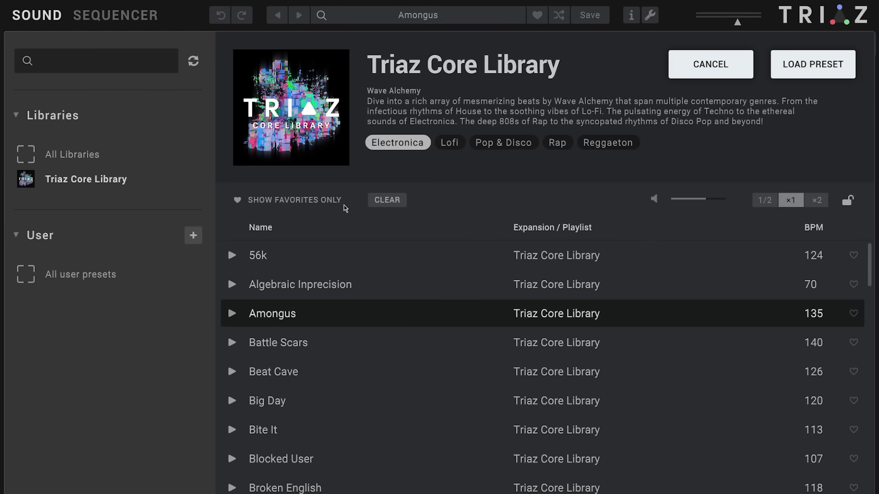
# Mark the Amongus and Cuddle Bugs presets as favorites, and try the favorites-only filter before restoring the full list
pyautogui.click(294, 200)
pyautogui.click(293, 200)
pyautogui.click(854, 313)
pyautogui.scroll(-5, 552, 460)
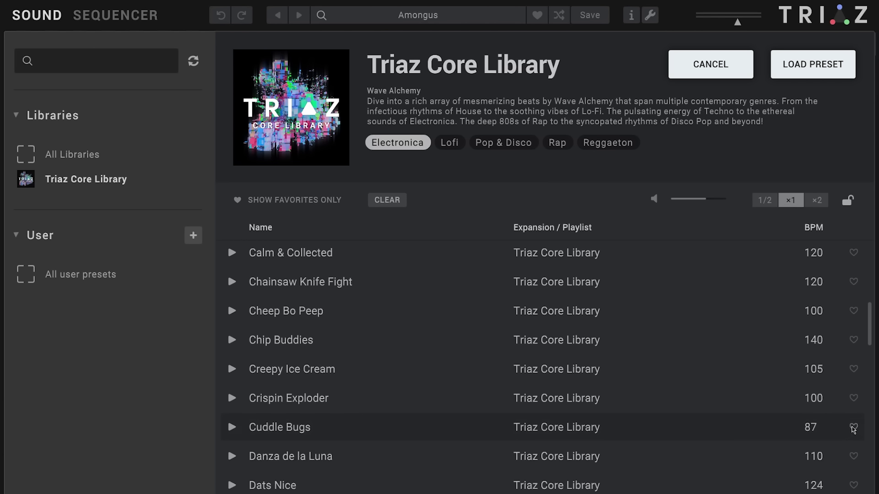
pyautogui.scroll(5, 465, 359)
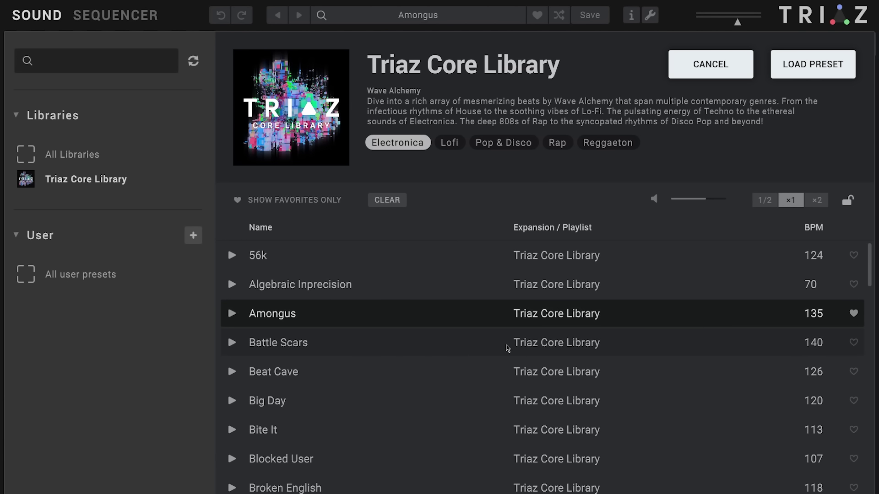
pyautogui.click(297, 204)
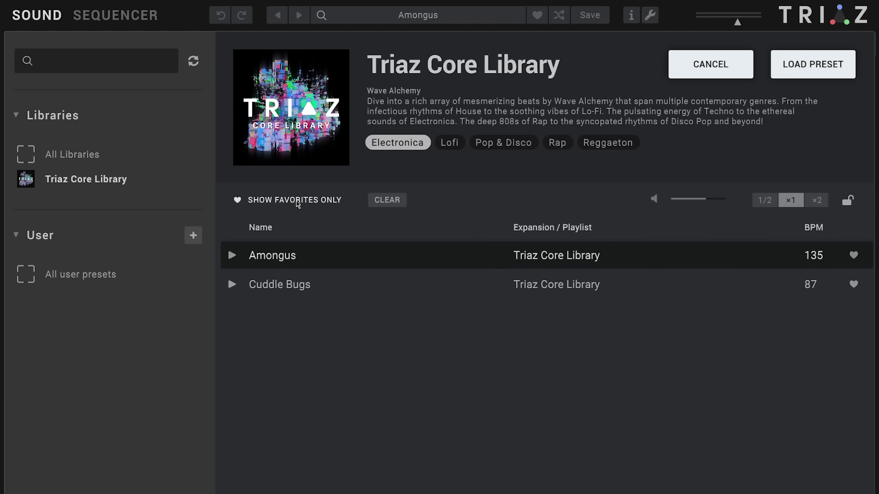
pyautogui.click(297, 204)
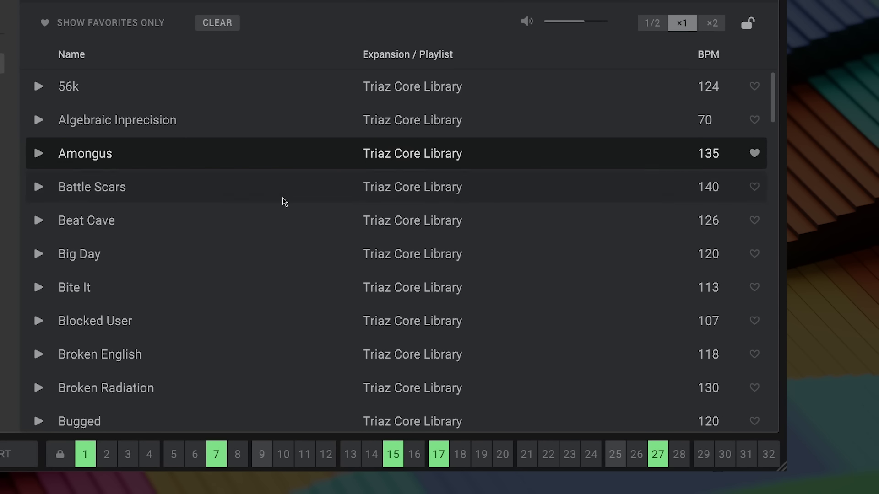
# Audition the Amongus, Big Day, Earthbound, Gummi Worms and Chip Buddies presets
pyautogui.click(38, 153)
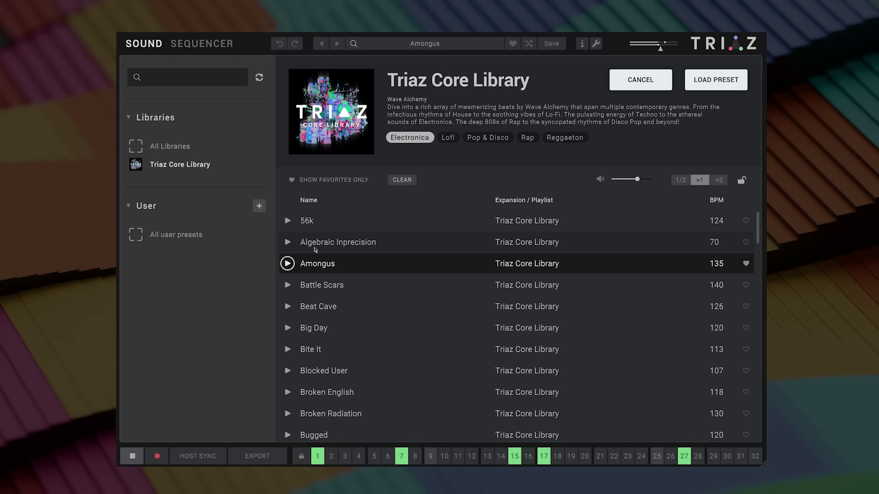
pyautogui.click(289, 328)
pyautogui.scroll(-3, 369, 326)
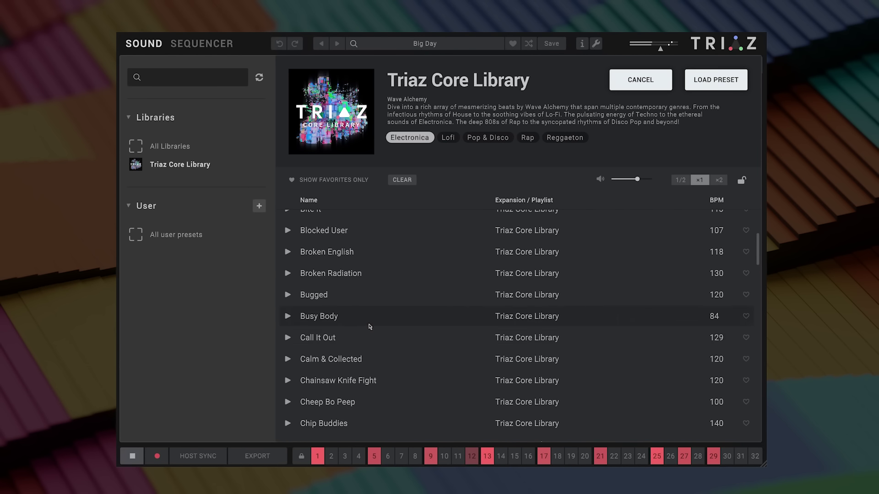
pyautogui.scroll(-4, 300, 353)
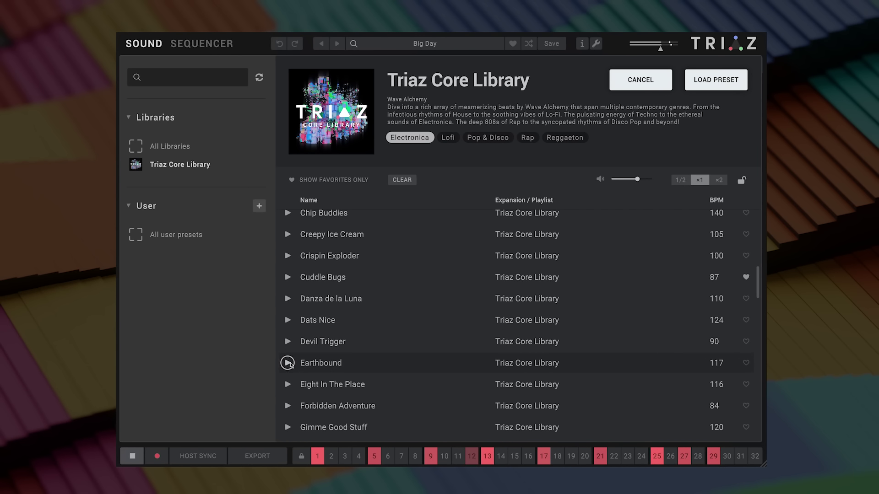
pyautogui.click(287, 363)
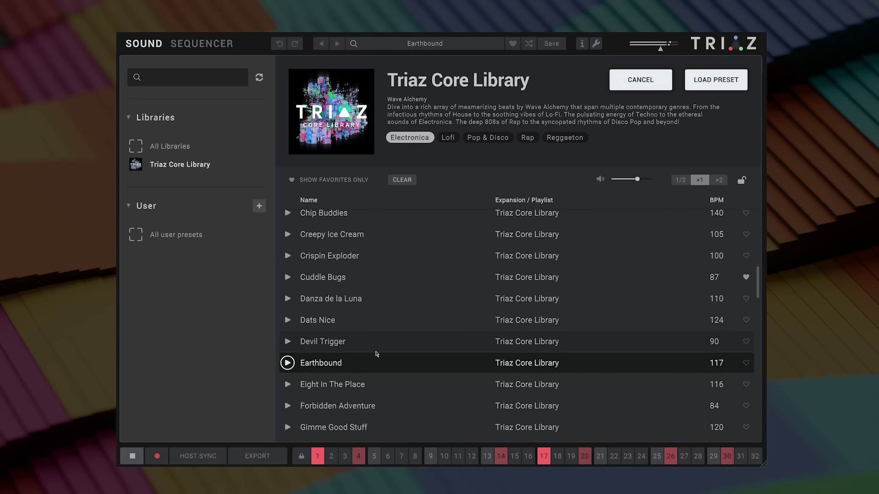
pyautogui.scroll(-4, 376, 354)
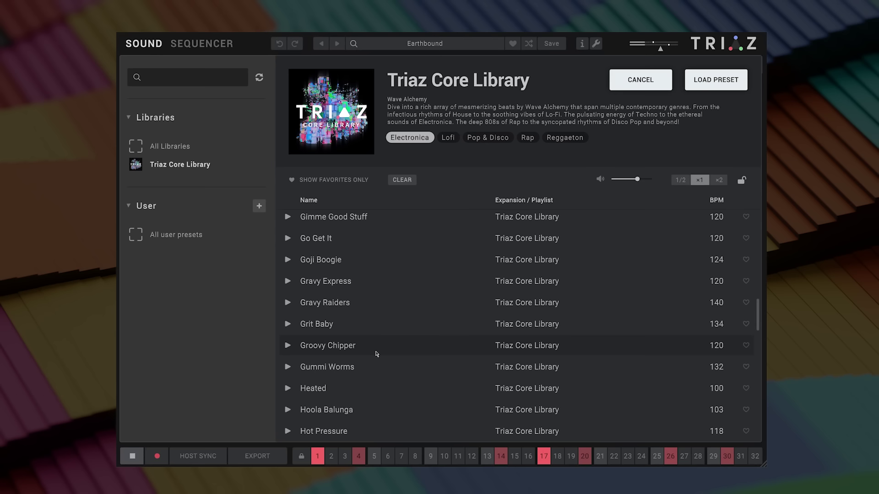
pyautogui.click(288, 367)
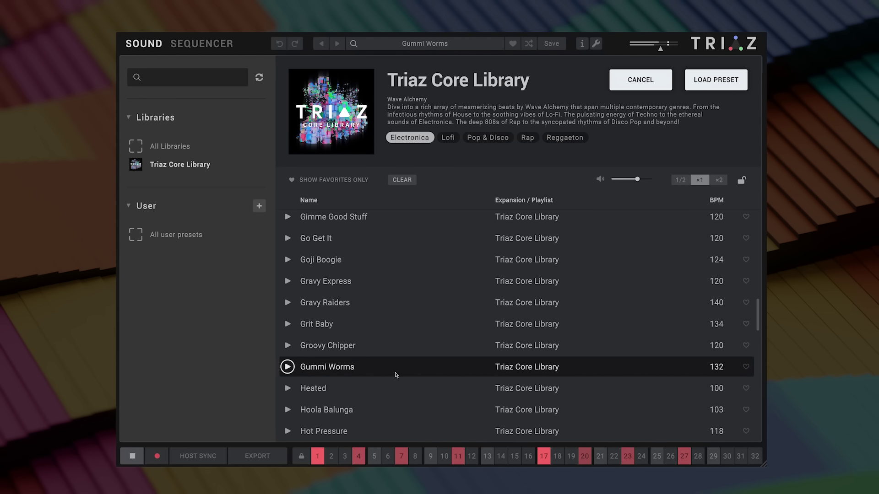
pyautogui.scroll(5, 380, 373)
pyautogui.click(379, 379)
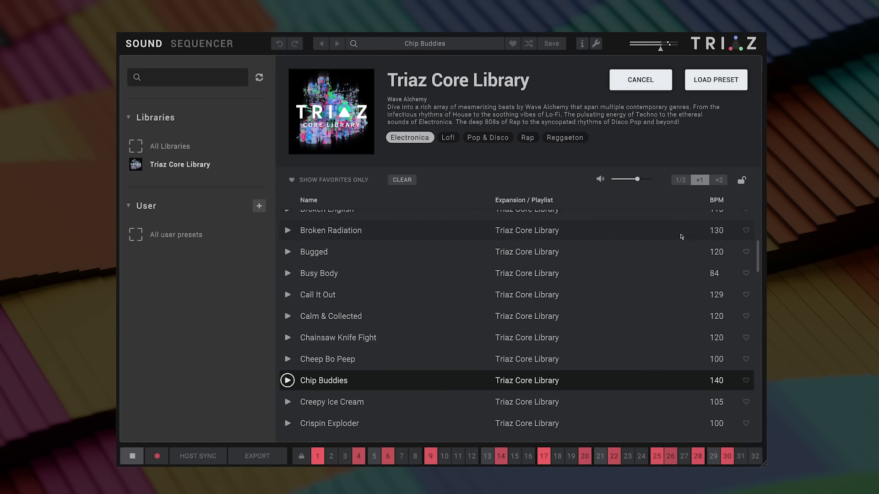
# Audition Chip Buddies at double and half tempo, return the preview to ×1, and load the preset
pyautogui.click(718, 182)
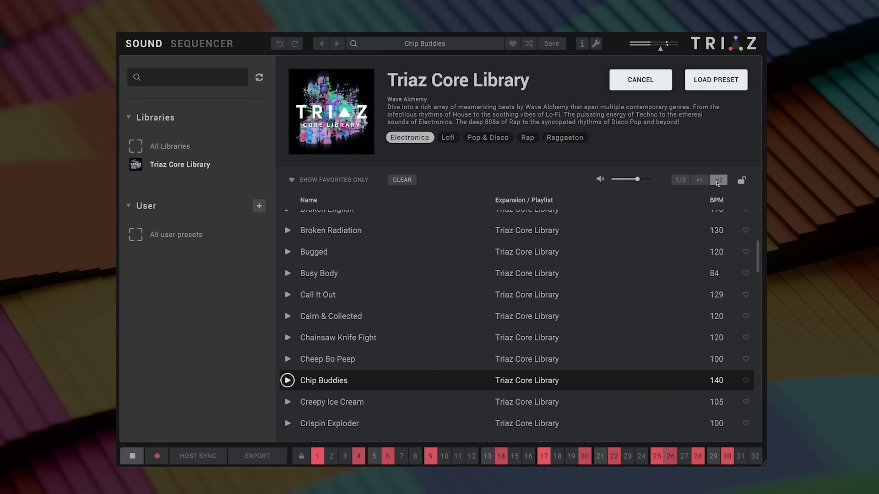
pyautogui.click(683, 181)
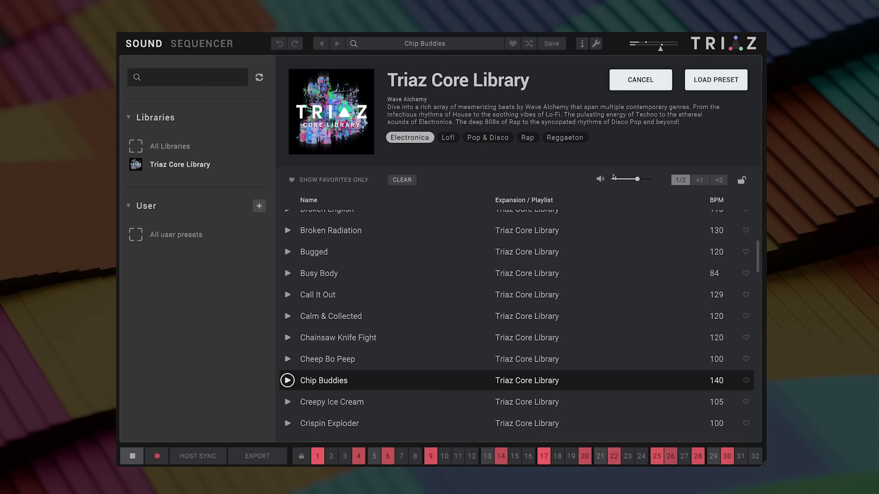
pyautogui.click(718, 181)
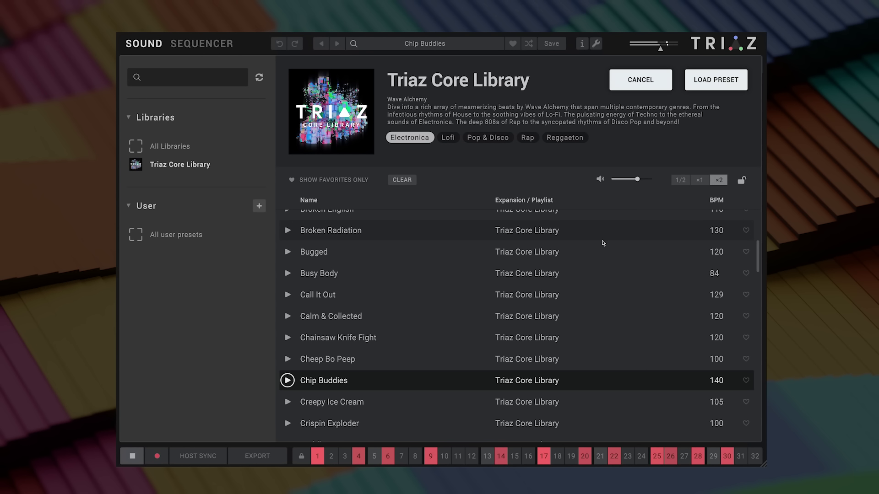
pyautogui.click(702, 182)
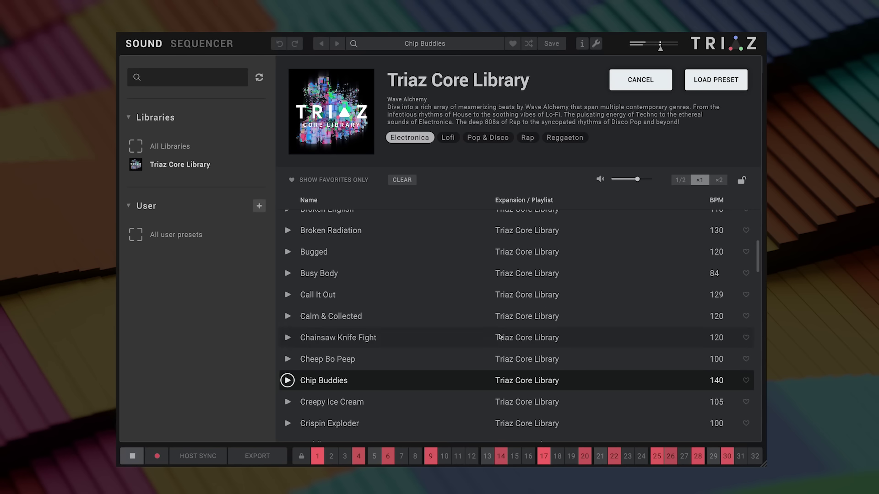
pyautogui.click(715, 87)
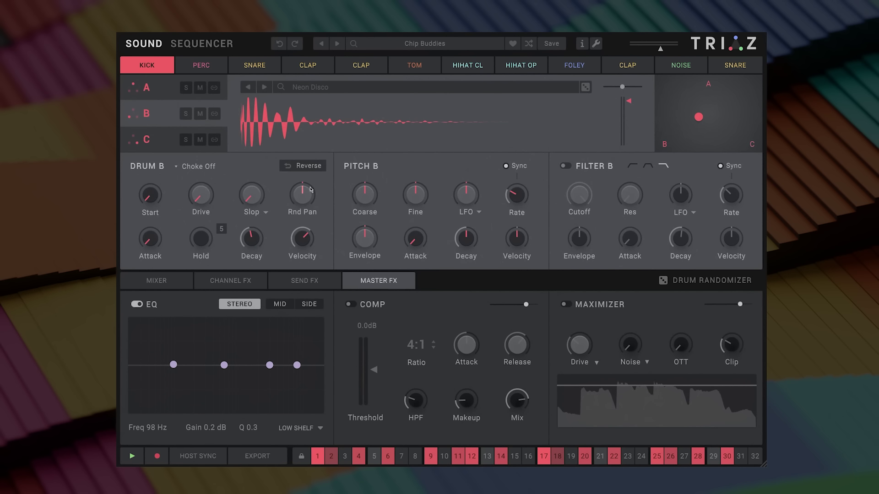
# Load a random preset twice in a row and start playback of the second one
pyautogui.click(529, 43)
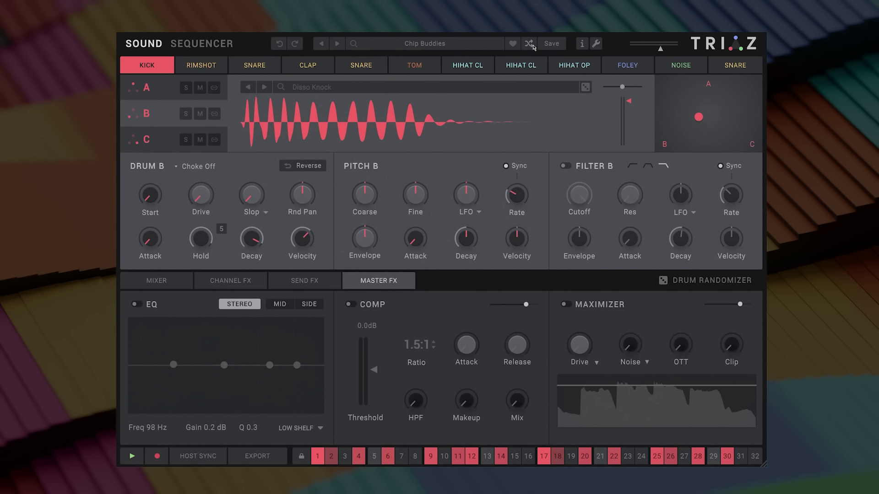
pyautogui.click(531, 44)
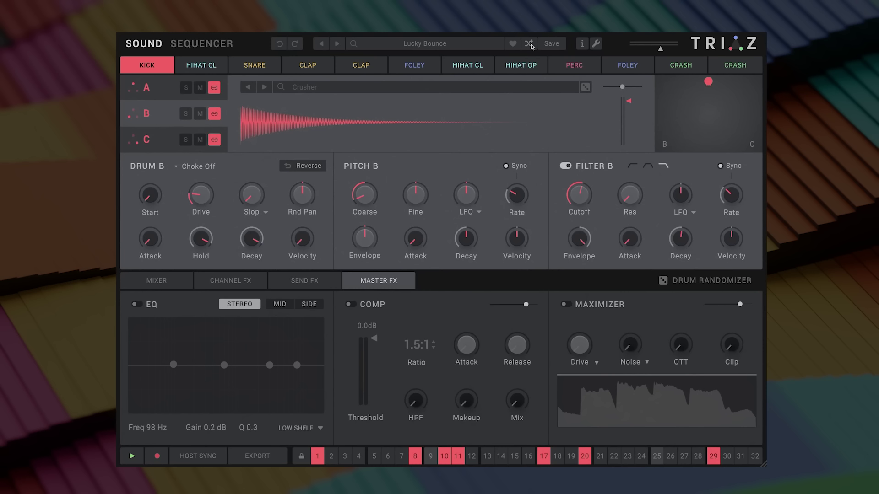
pyautogui.press('space')
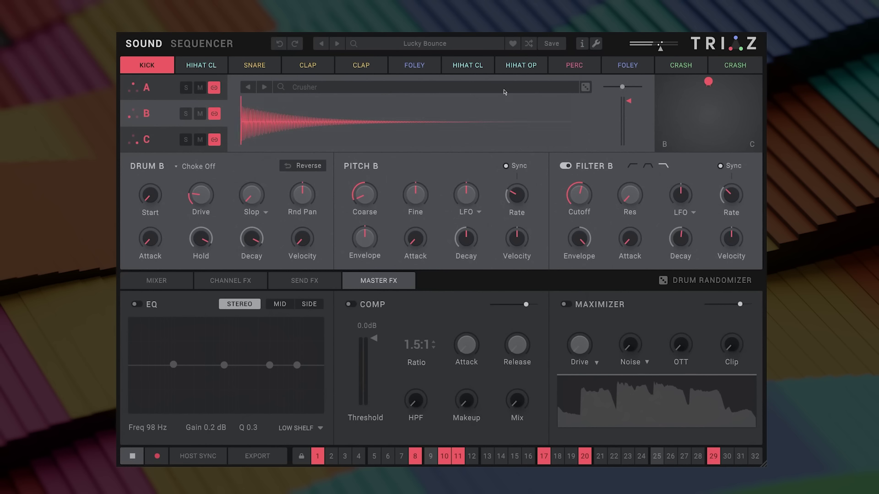
# Load another random preset and view its pattern in the sequencer before returning to the sound page
pyautogui.click(531, 44)
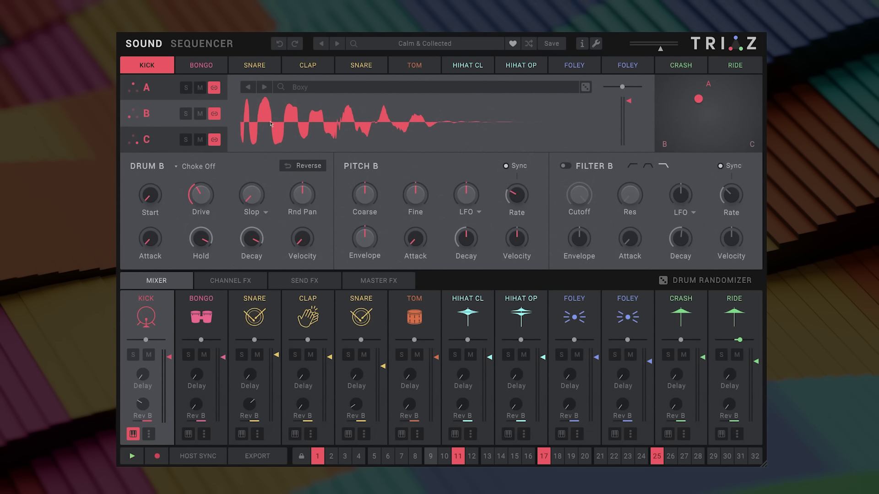
pyautogui.click(195, 44)
pyautogui.click(153, 45)
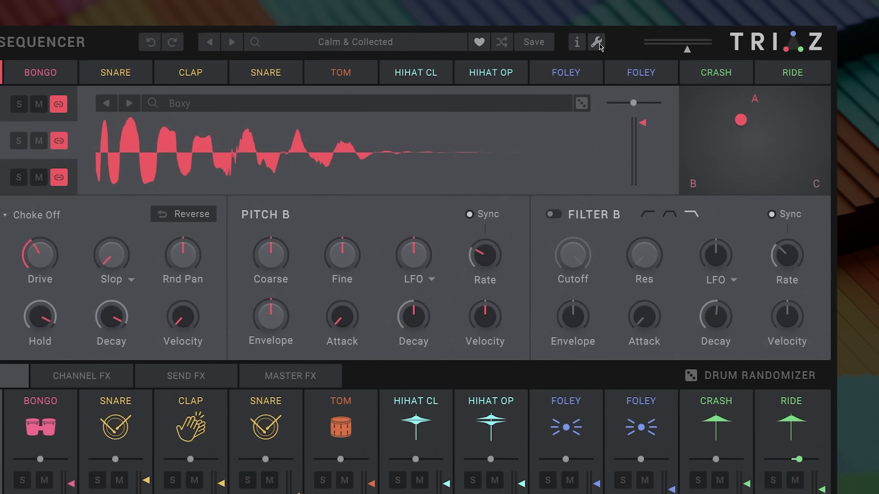
# Clear the current preset by resetting to the default preset from the settings
pyautogui.click(596, 42)
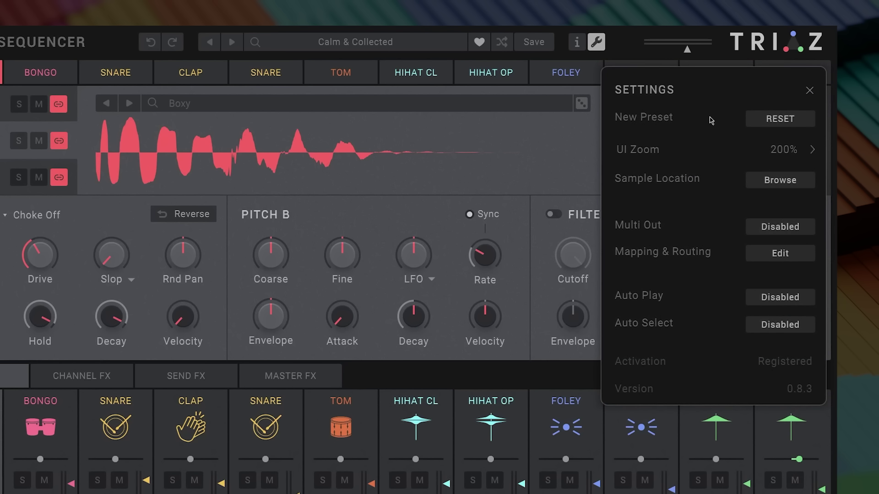
pyautogui.click(780, 119)
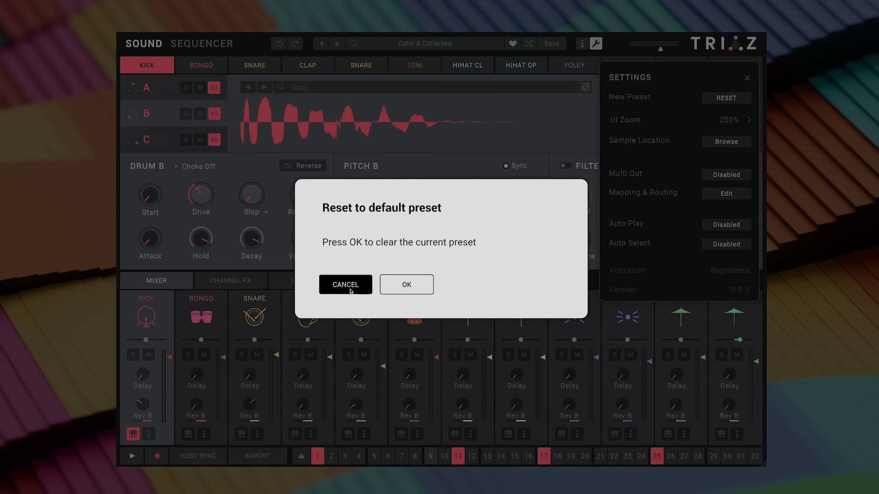
pyautogui.click(412, 290)
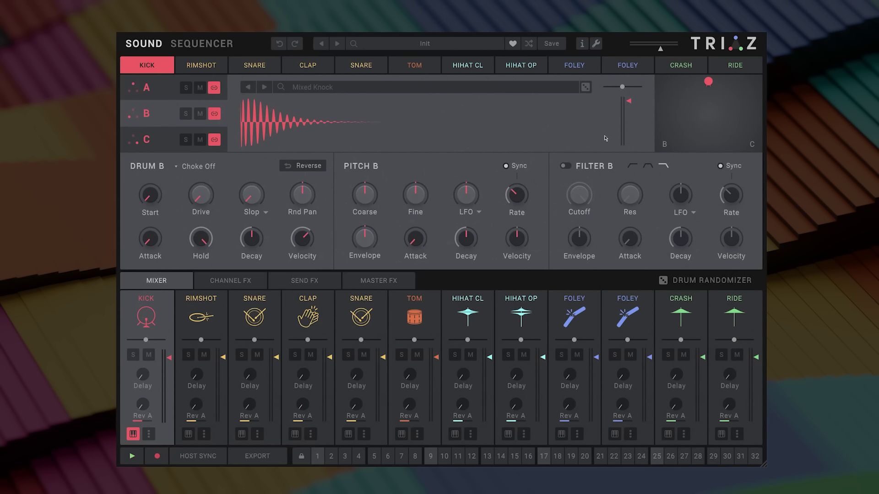
# Audition Kaboom 02 and Miami 02, load Pillow Kick into the kick's layer A, and set the sample browser to load mode
pyautogui.click(164, 89)
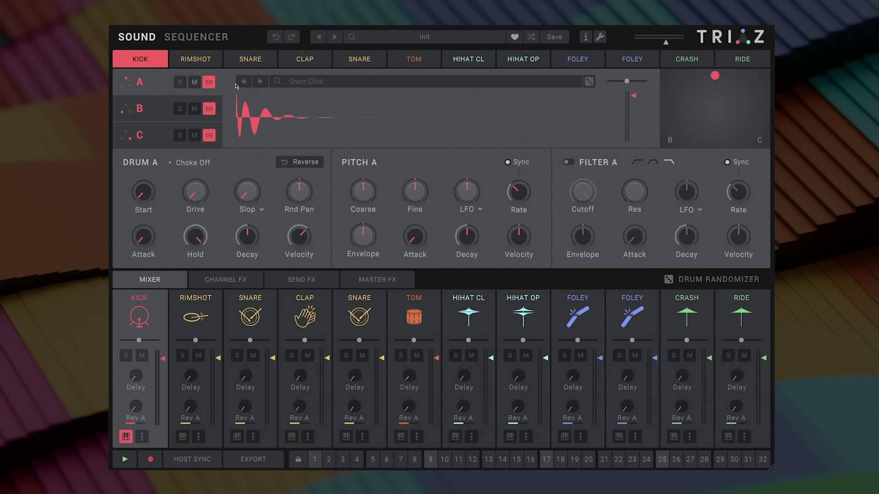
pyautogui.click(306, 83)
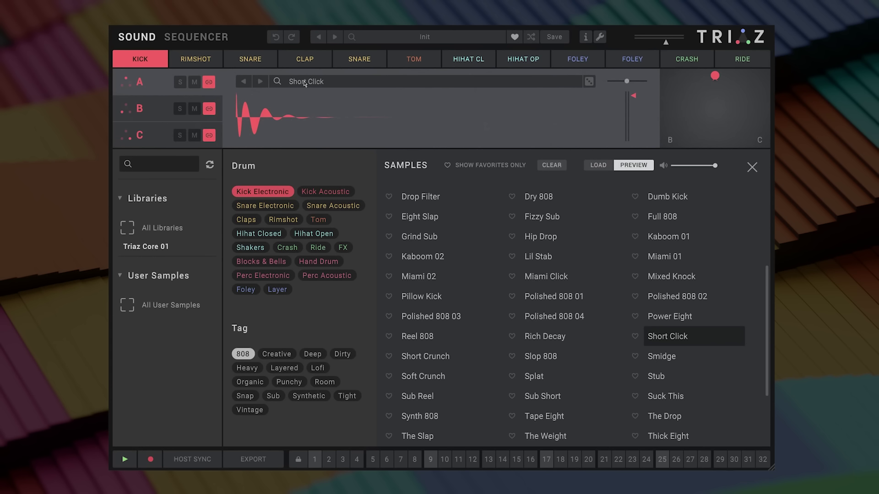
pyautogui.click(417, 257)
pyautogui.click(416, 277)
pyautogui.click(419, 297)
pyautogui.doubleClick(423, 296)
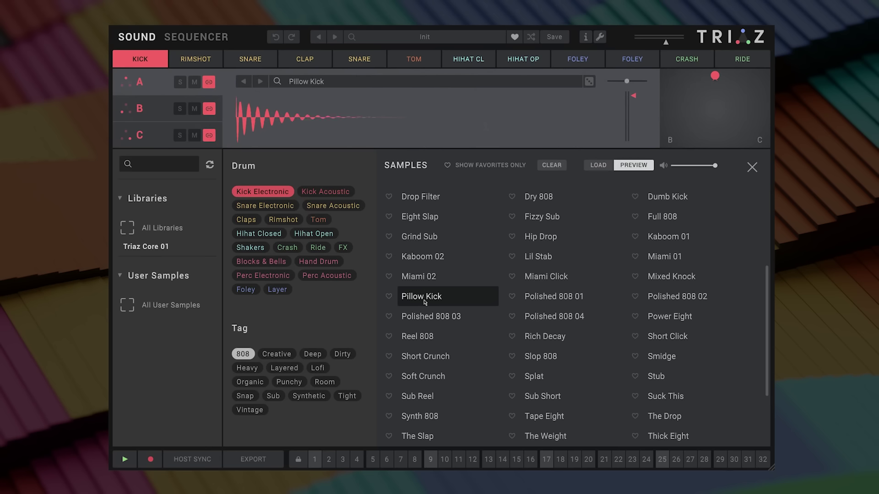
pyautogui.click(598, 165)
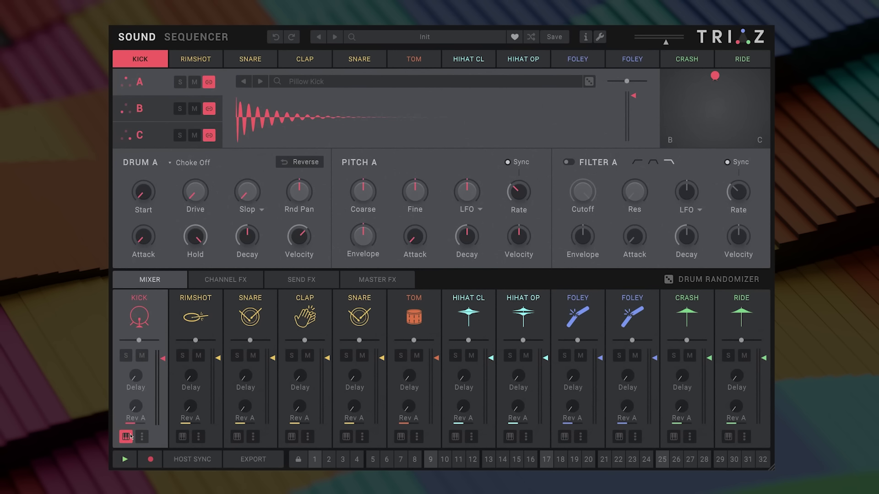
# Enable keyboard play for the first Foley channel, and turn on quantize to grid and the metronome for recording
pyautogui.click(565, 437)
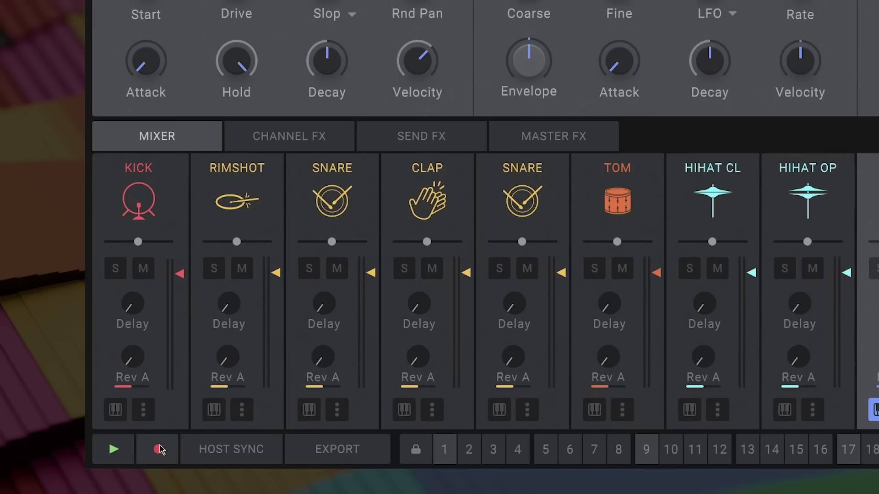
pyautogui.rightClick(159, 453)
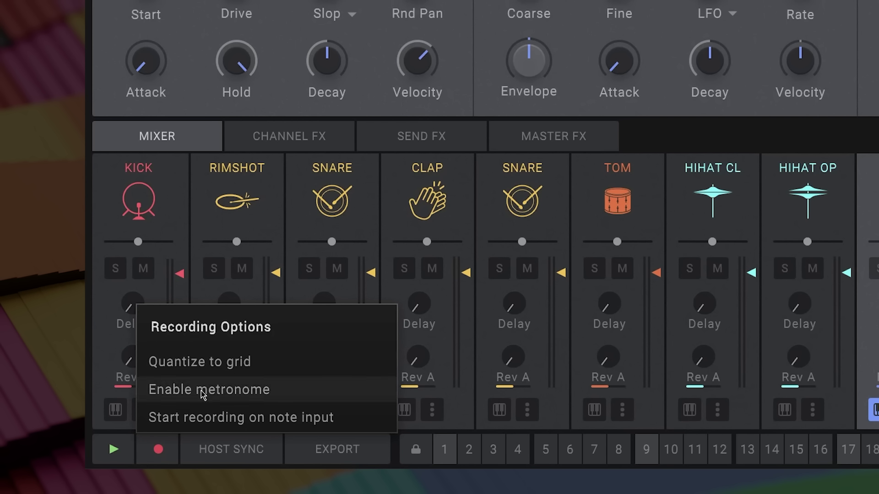
pyautogui.click(212, 369)
pyautogui.rightClick(158, 449)
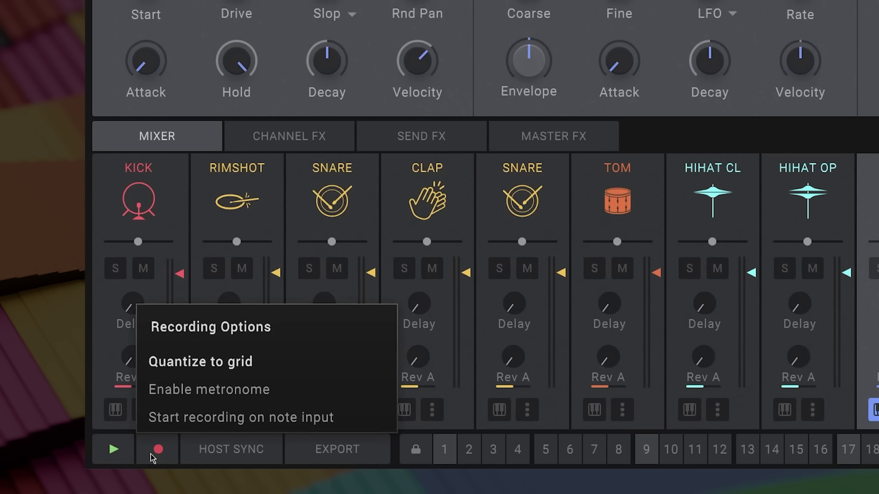
pyautogui.click(198, 394)
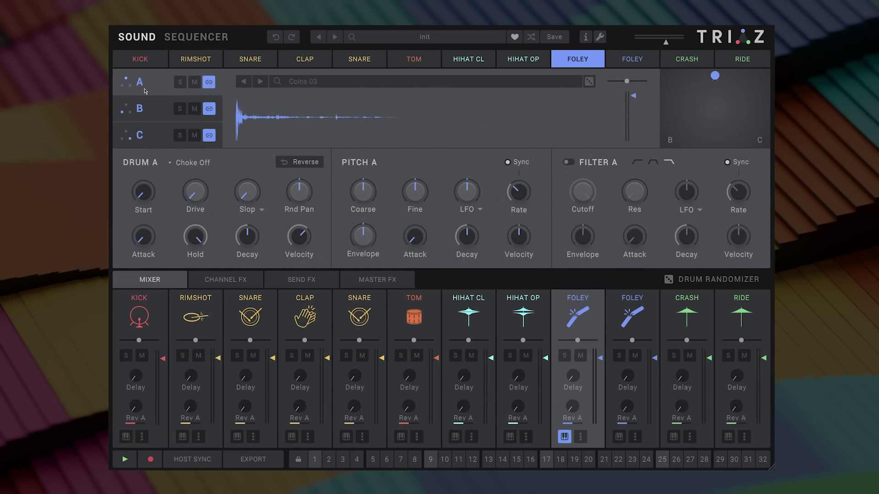
# Select the kick and start the transport to record a live kick pattern
pyautogui.click(140, 60)
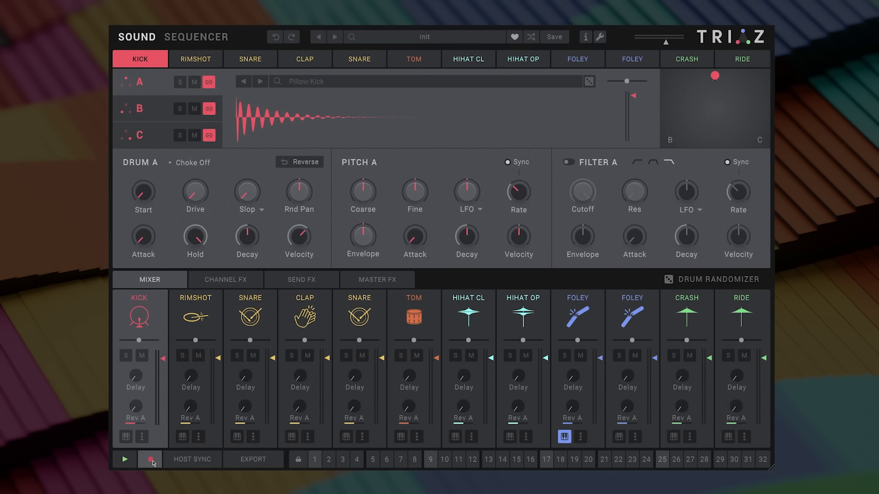
pyautogui.click(125, 460)
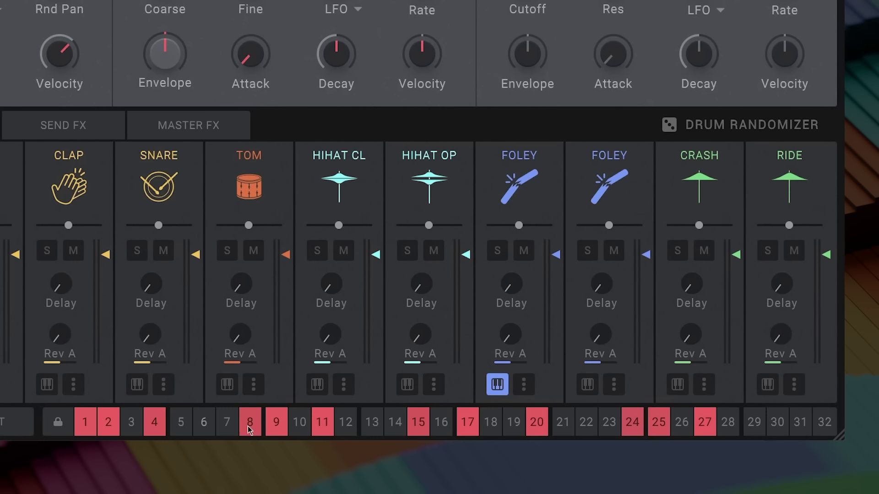
# Try adding kick hits on steps 31 and 29, removing each one again
pyautogui.click(800, 423)
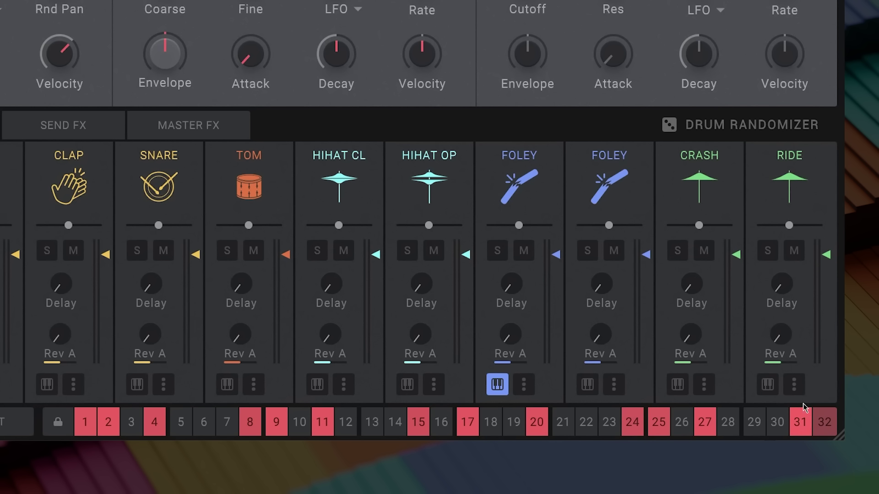
pyautogui.click(800, 422)
pyautogui.click(751, 422)
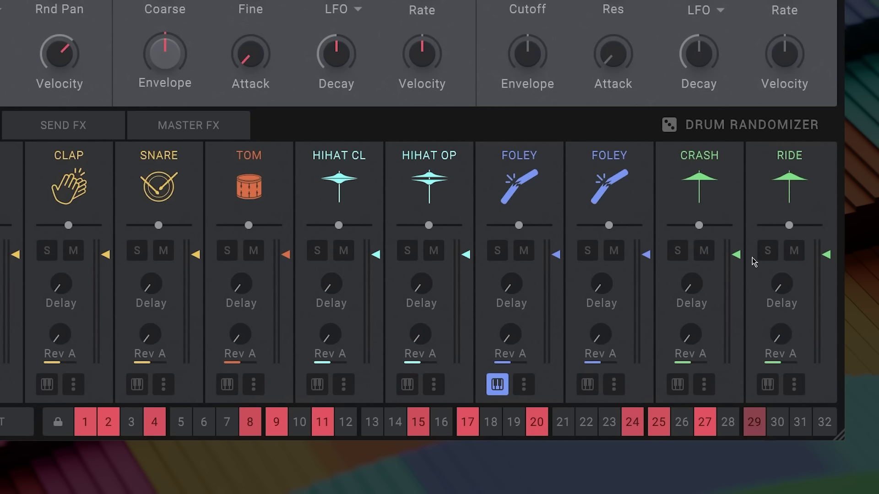
pyautogui.click(755, 421)
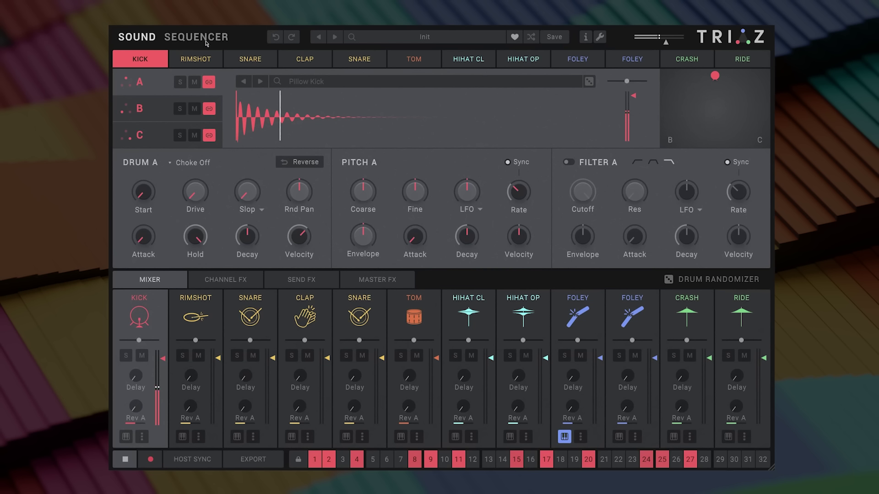
# In the sequencer's Drum view, lower the velocity of the kick hits on steps 2, 8 and 24
pyautogui.click(196, 37)
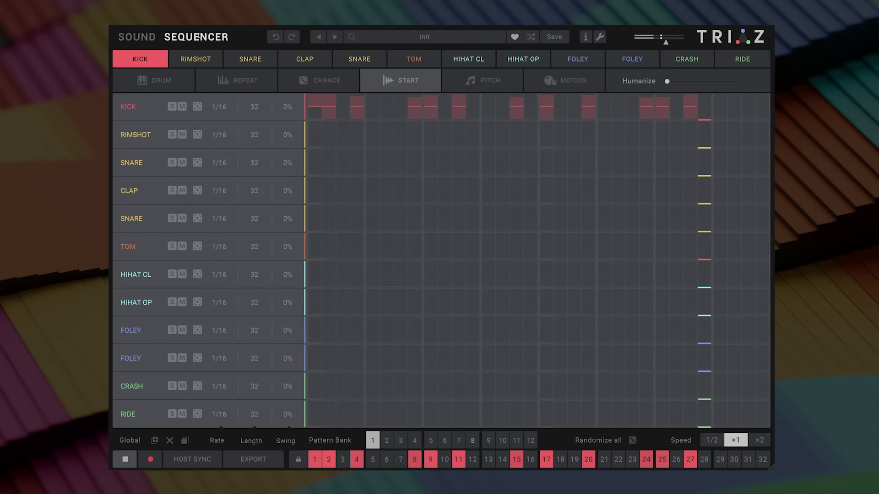
pyautogui.click(156, 81)
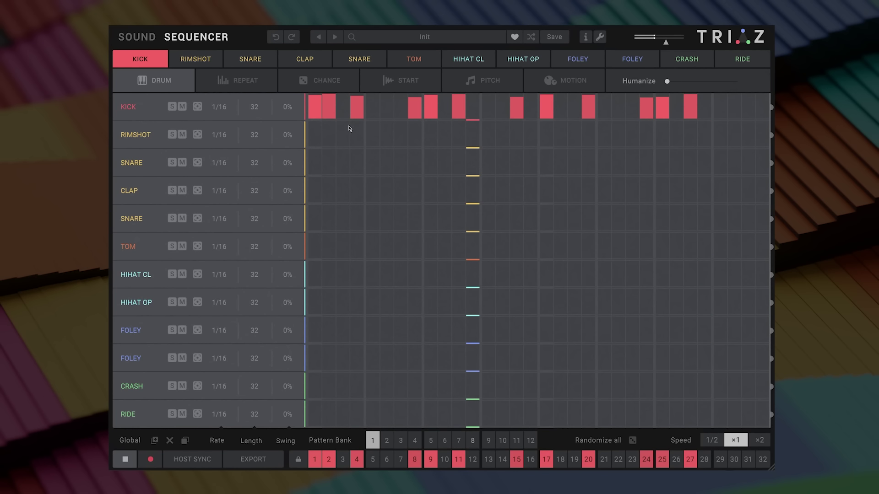
pyautogui.moveTo(326, 100); pyautogui.dragTo(327, 106)
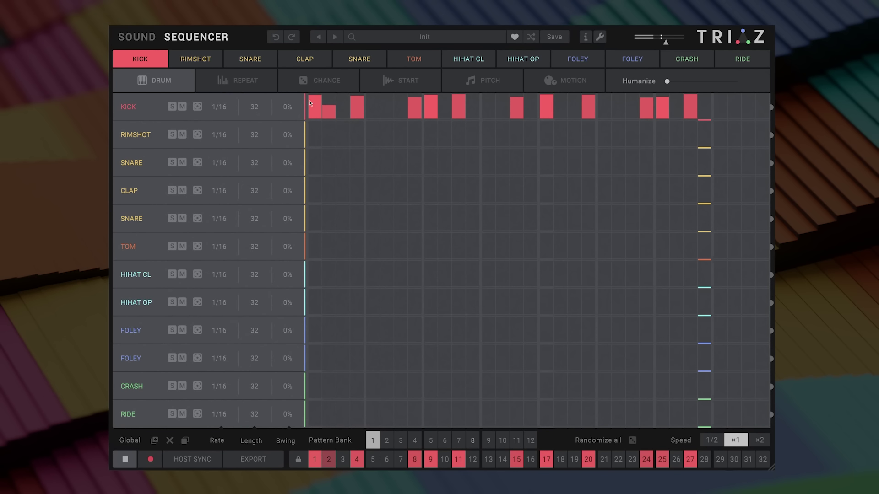
pyautogui.moveTo(414, 99); pyautogui.dragTo(415, 106)
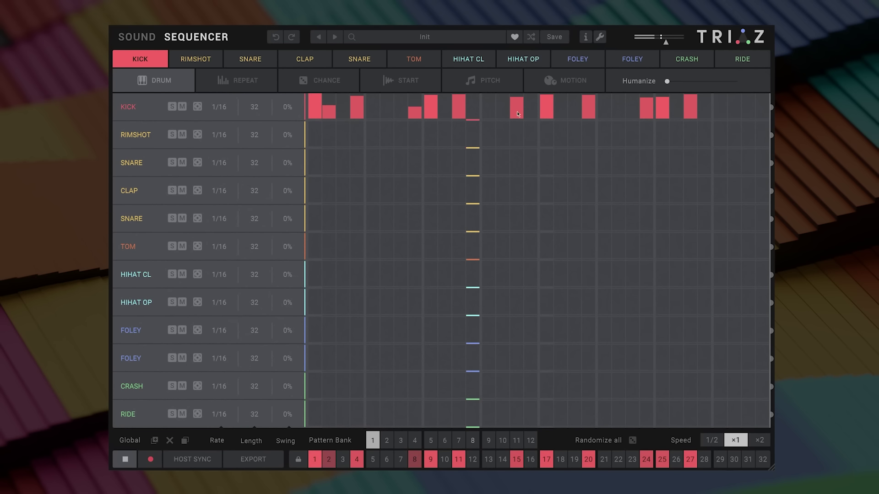
pyautogui.moveTo(649, 104); pyautogui.dragTo(649, 110)
# Add hits to the first snare track on steps 5, 13, 21 and 29
pyautogui.click(372, 163)
pyautogui.click(489, 163)
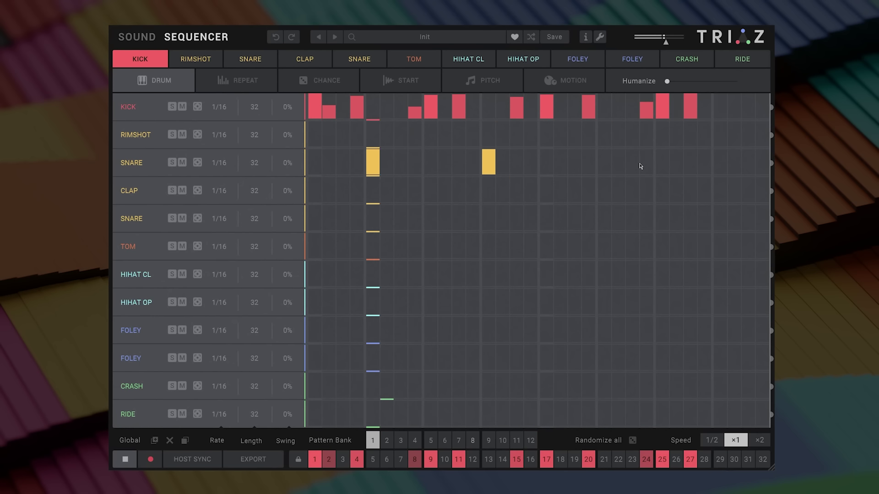
pyautogui.click(605, 162)
pyautogui.click(720, 162)
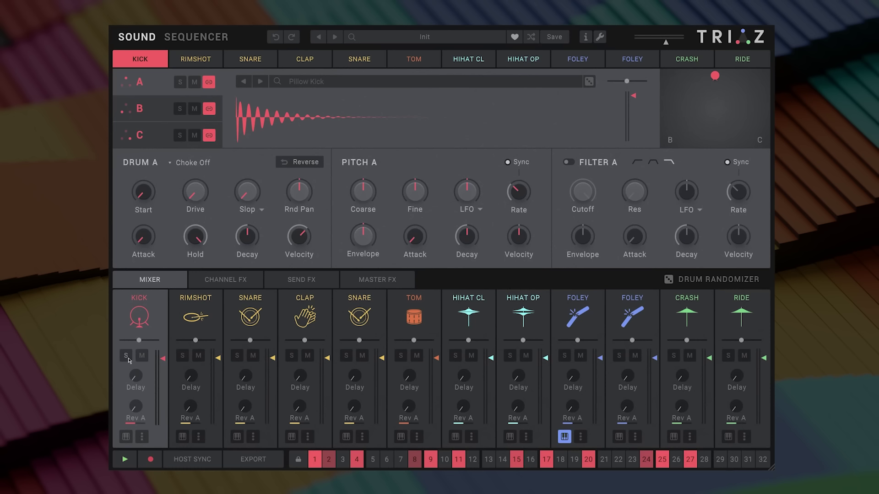
# Solo the kick, load Reel 808 into its layer A, and replace it with Rich Decay using the browser's preview mode
pyautogui.click(126, 357)
pyautogui.click(306, 84)
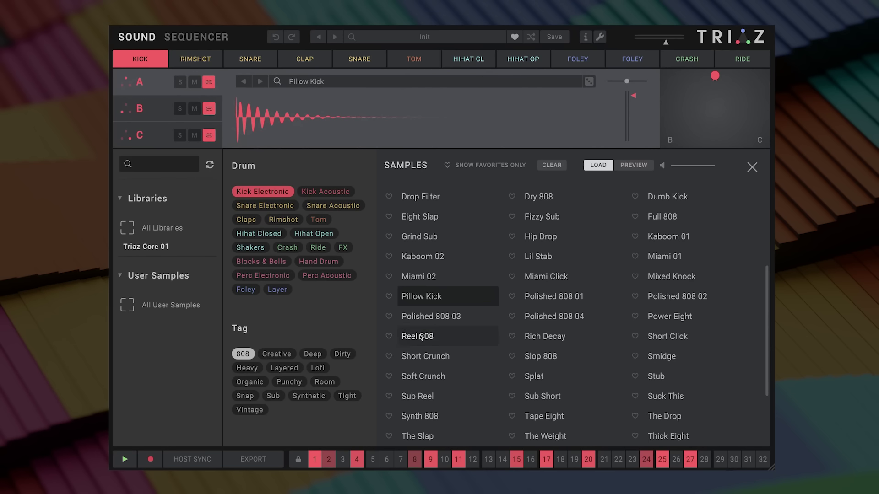
pyautogui.click(435, 337)
pyautogui.click(634, 165)
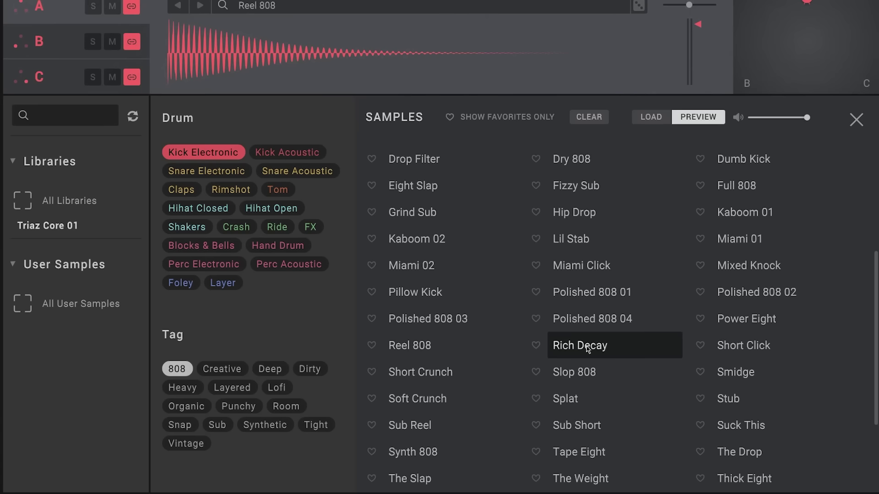
pyautogui.click(588, 348)
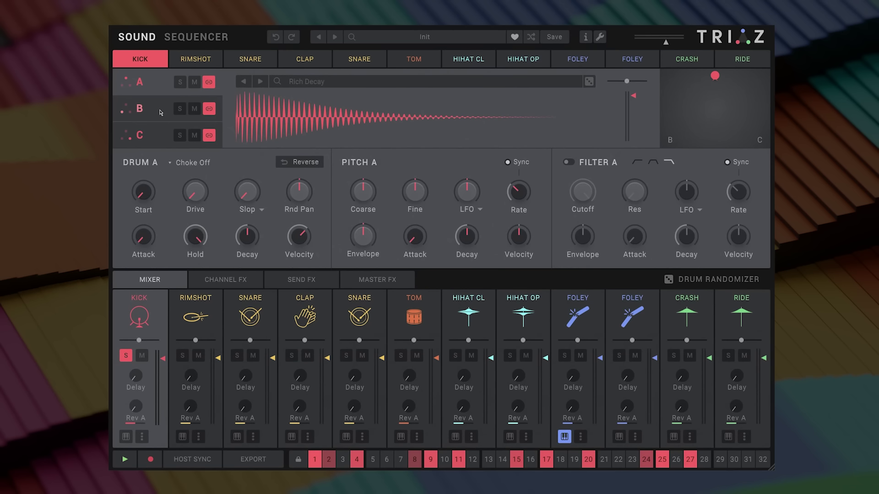
# Load the Pepper sample into the kick's layer B
pyautogui.click(161, 113)
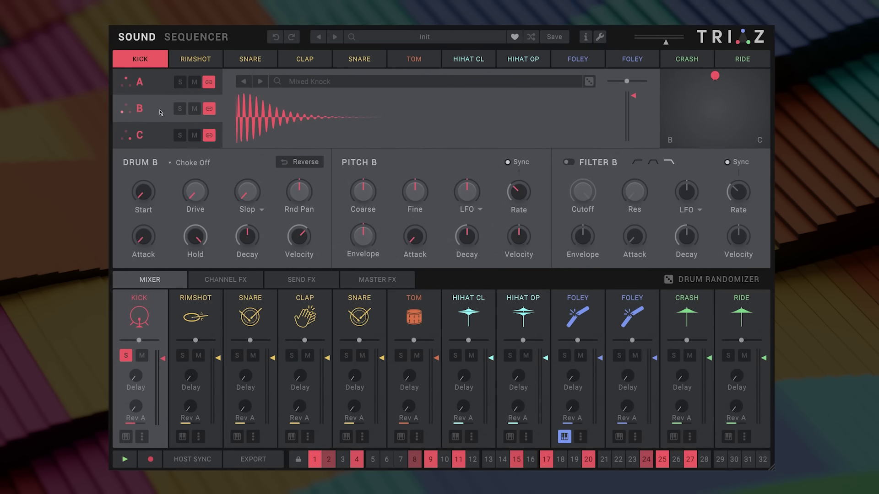
pyautogui.click(310, 83)
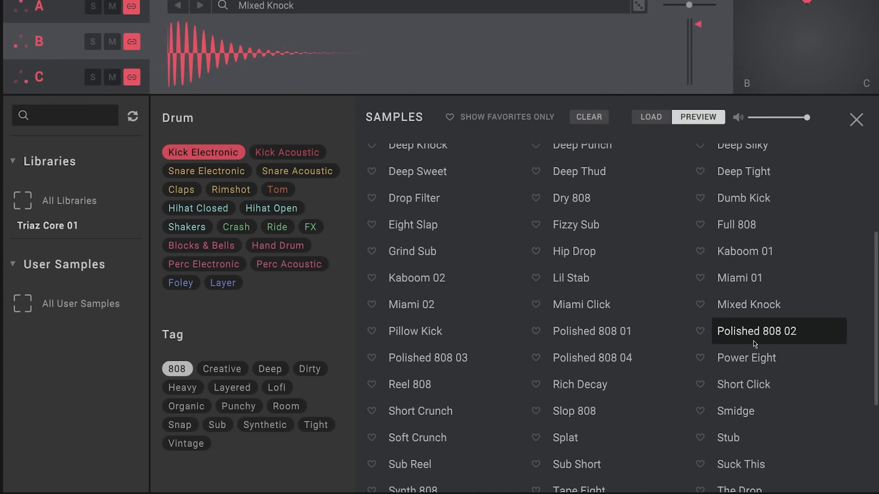
pyautogui.scroll(-3, 729, 378)
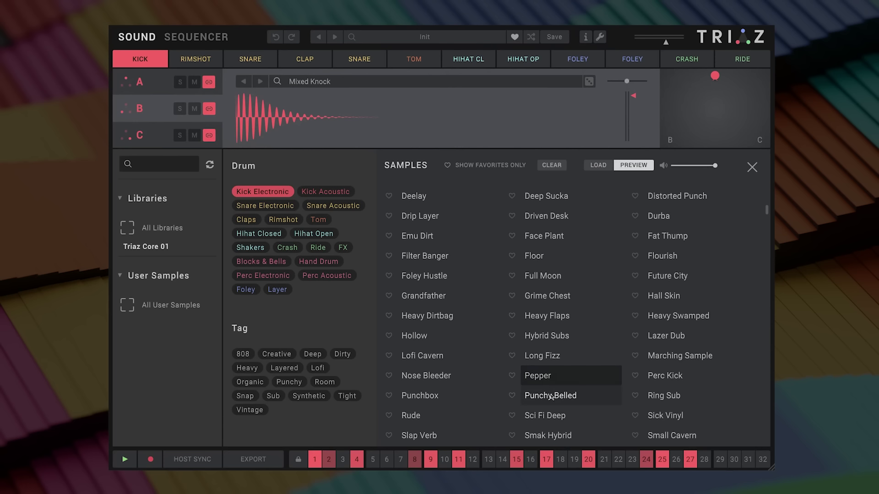
pyautogui.click(541, 376)
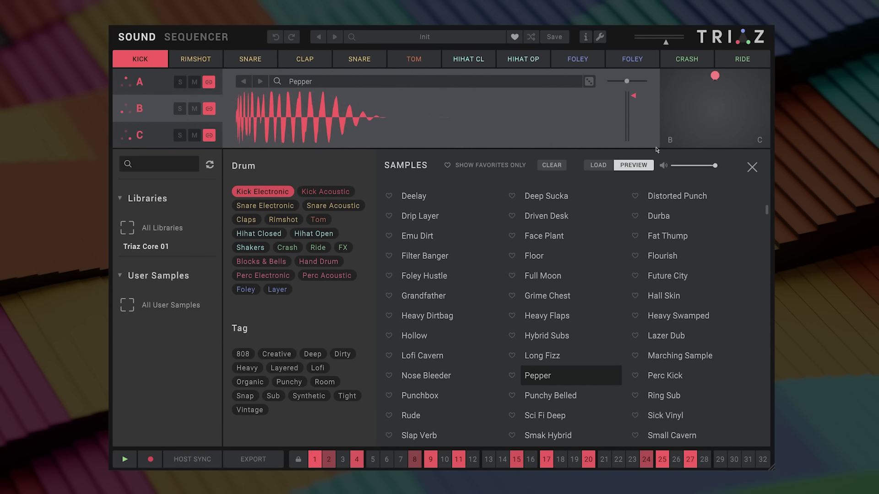
# Select the kick's layer C and audition the Fbass and Floor Hard samples
pyautogui.click(161, 135)
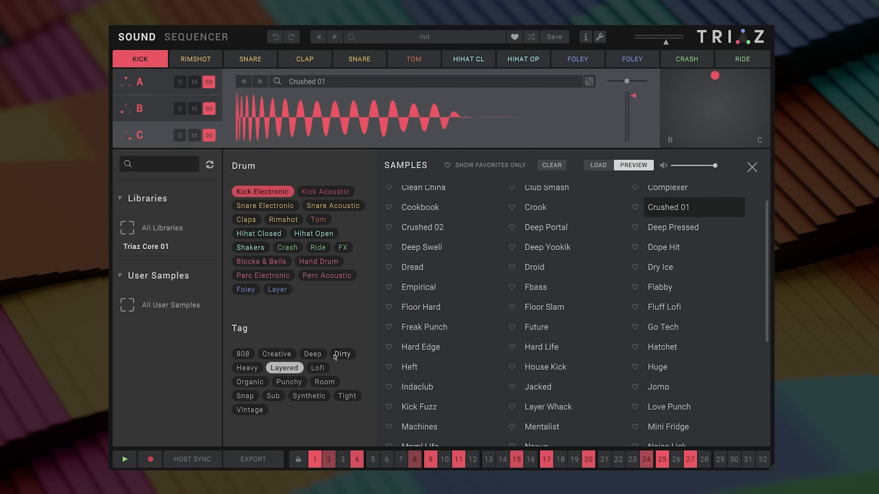
pyautogui.click(533, 289)
pyautogui.click(421, 307)
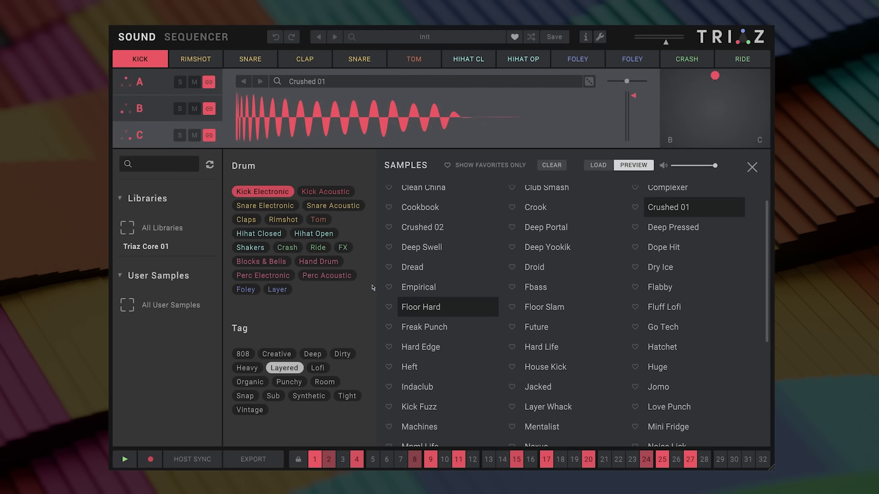
# Replace the Layered and Kick Electronic filters with Foley, and audition Earthshaking Thud for layer C
pyautogui.click(284, 368)
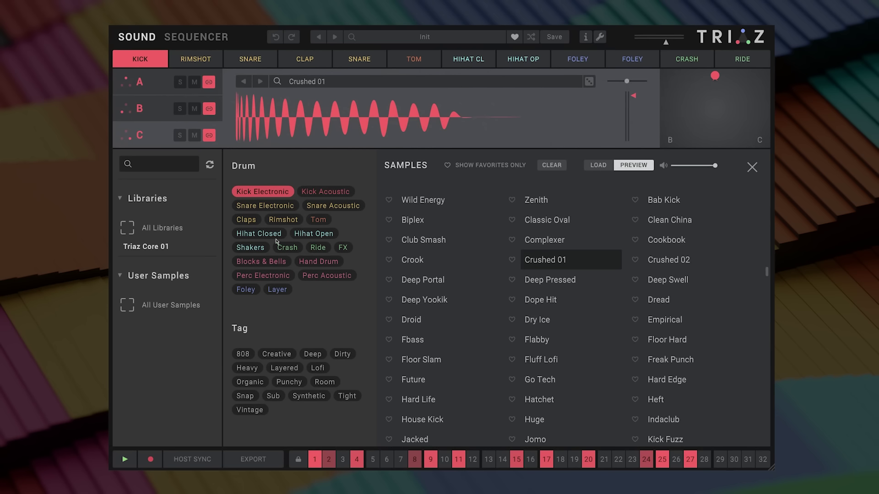
pyautogui.click(270, 195)
pyautogui.click(254, 289)
pyautogui.click(448, 319)
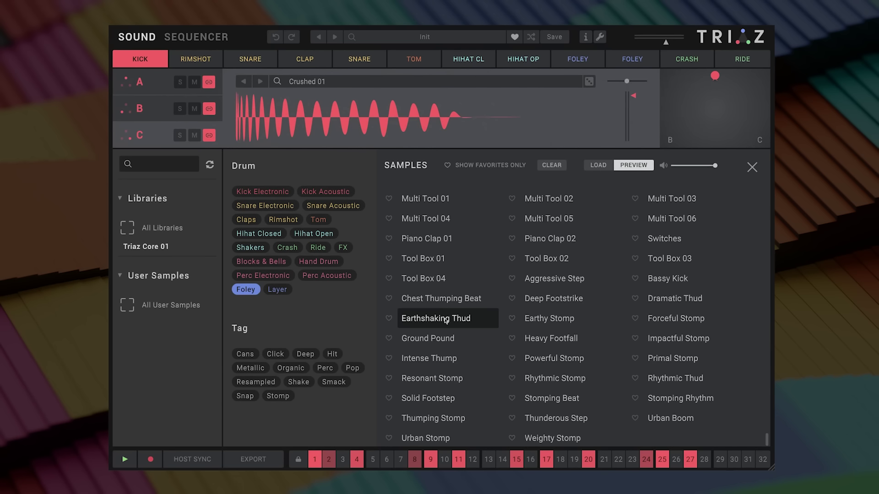
# Play the pattern and place the kick's layer blend point between A and B, slightly closer to B
pyautogui.click(263, 72)
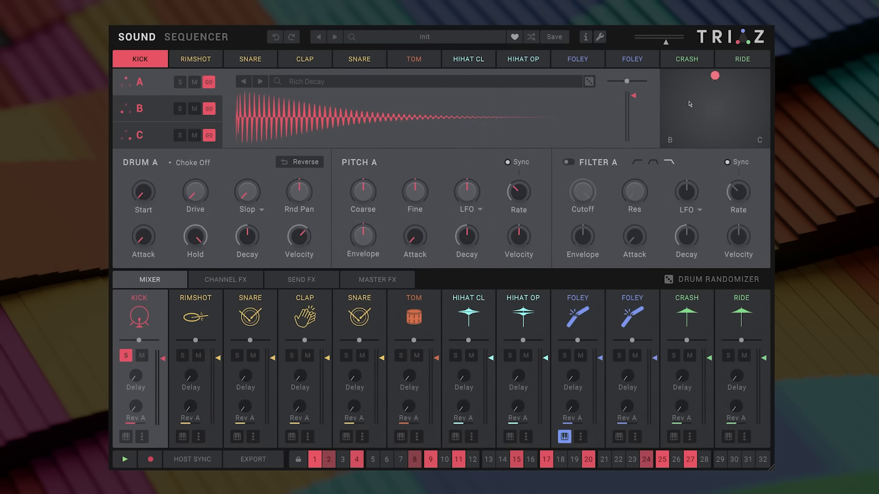
pyautogui.press('space')
pyautogui.moveTo(715, 76); pyautogui.dragTo(692, 106)
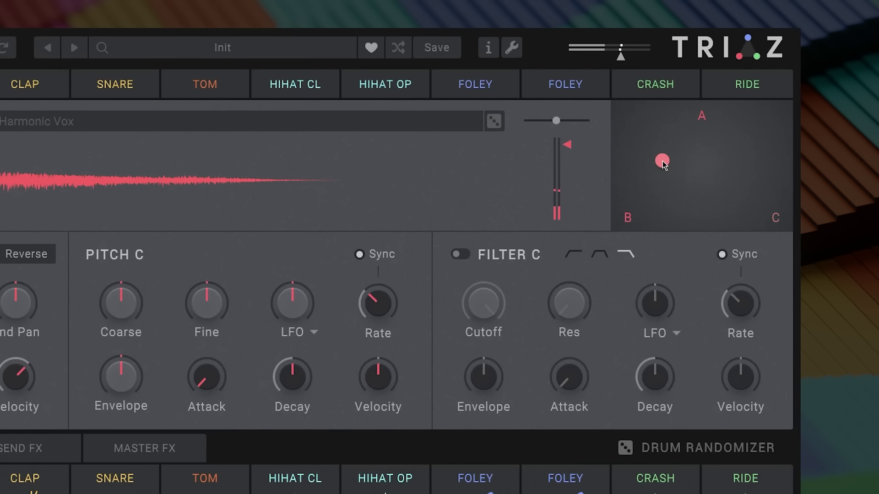
pyautogui.moveTo(663, 161); pyautogui.dragTo(670, 180)
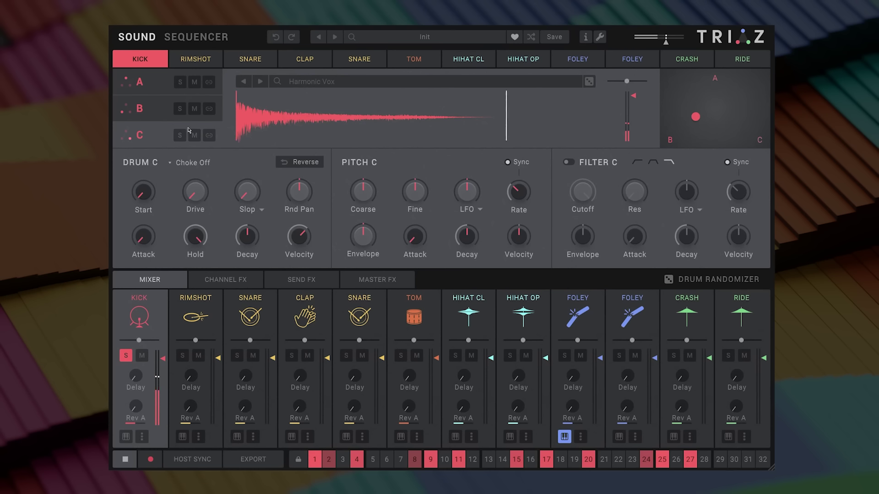
# Unlink the kick's layers, shorten layer C's Hold, and raise its Decay slightly
pyautogui.click(209, 85)
pyautogui.click(209, 85)
pyautogui.click(209, 84)
pyautogui.click(209, 84)
pyautogui.moveTo(207, 248); pyautogui.dragTo(207, 264)
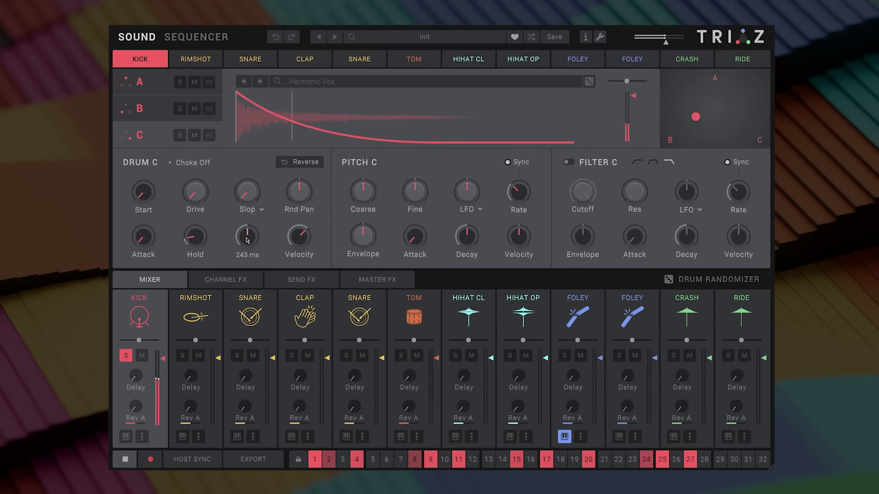
pyautogui.moveTo(248, 240)
pyautogui.mouseDown()
pyautogui.moveTo(251, 227)
pyautogui.moveTo(254, 236)
pyautogui.mouseUp()
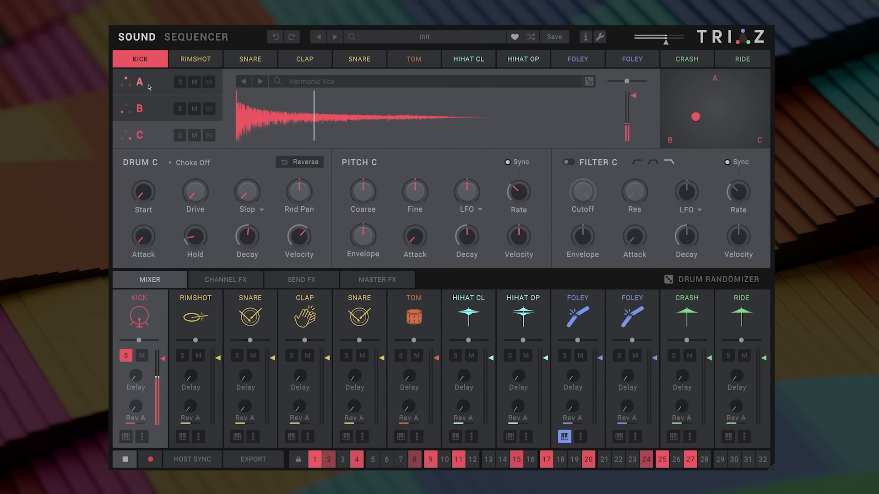
# Blend the soloed first Snare's layers near the centre, unsolo it, and shift the kick's blend point further toward the A–B side
pyautogui.click(261, 64)
pyautogui.click(236, 356)
pyautogui.moveTo(720, 130)
pyautogui.mouseDown()
pyautogui.moveTo(712, 76)
pyautogui.moveTo(717, 113)
pyautogui.mouseUp()
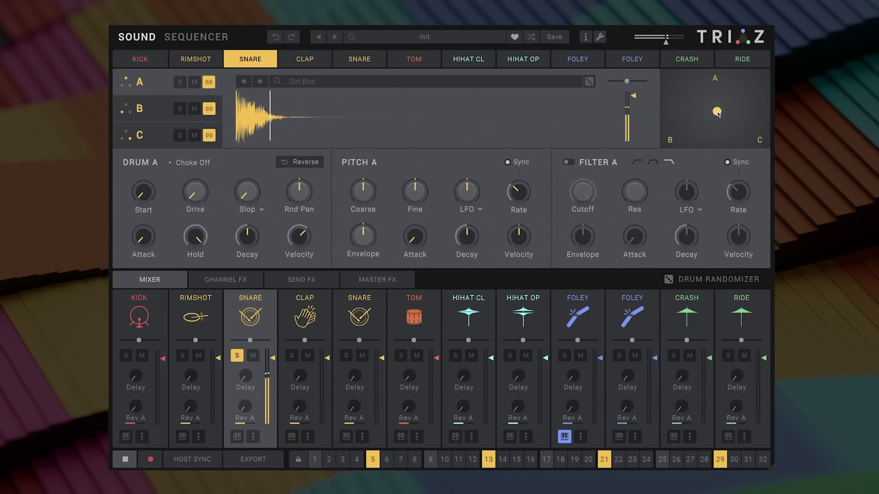
pyautogui.click(237, 355)
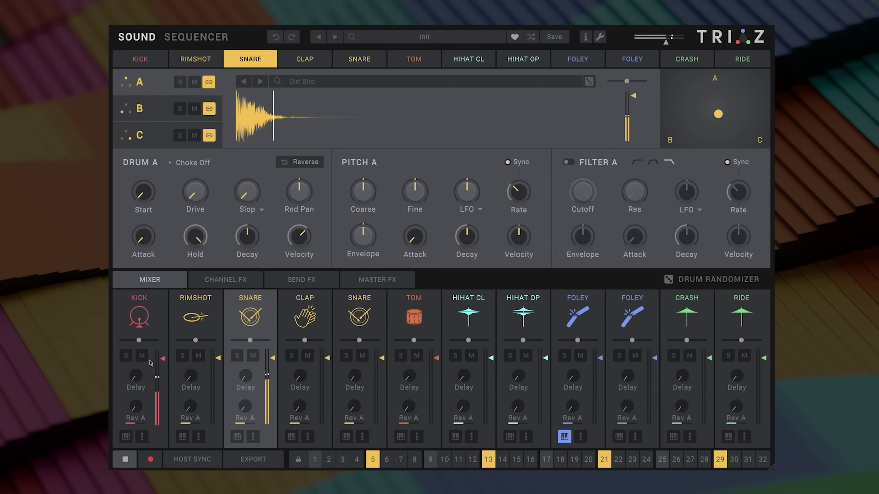
pyautogui.click(153, 343)
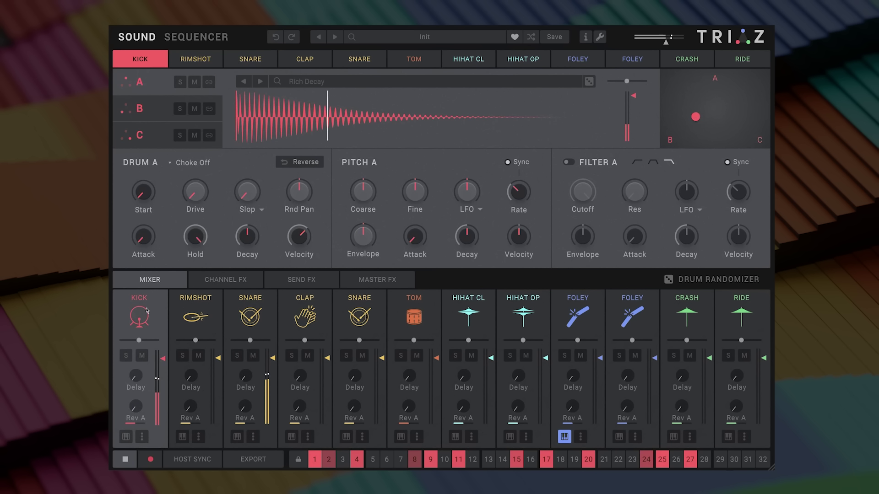
pyautogui.moveTo(701, 115)
pyautogui.mouseDown()
pyautogui.moveTo(687, 119)
pyautogui.moveTo(682, 106)
pyautogui.moveTo(689, 109)
pyautogui.mouseUp()
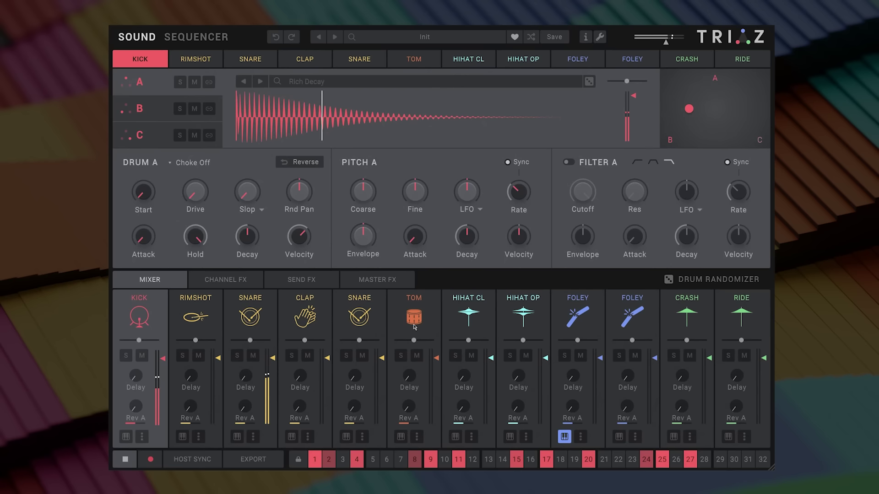
# Record closed hi-hats on steps 1, 3, 4, 6–13, 17 and 19–30 plus an open hi-hat on step 15, and stop playback
pyautogui.click(468, 370)
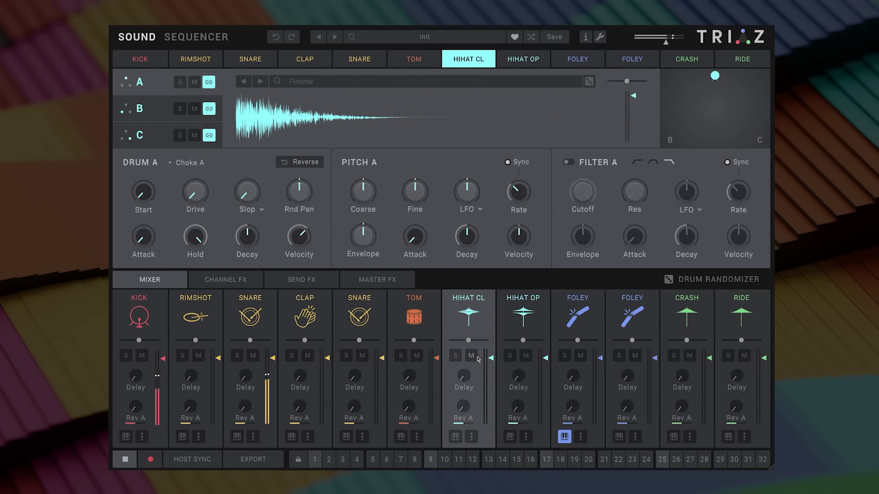
pyautogui.click(151, 460)
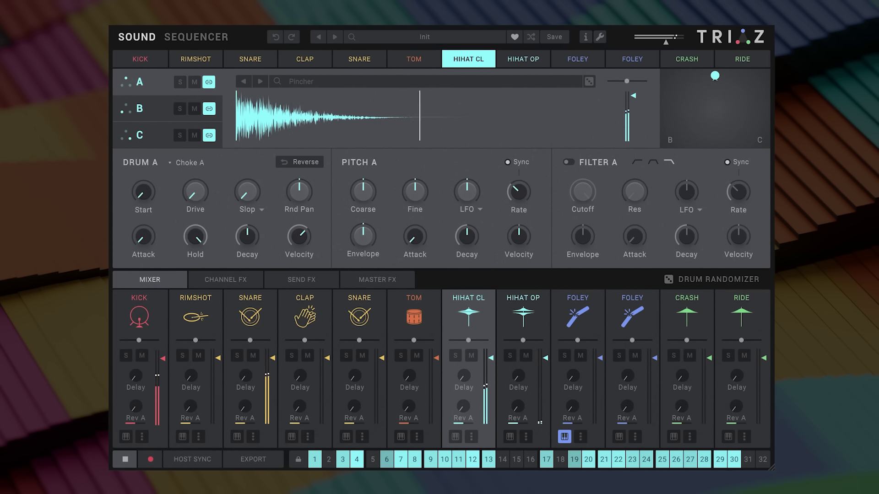
pyautogui.press('space')
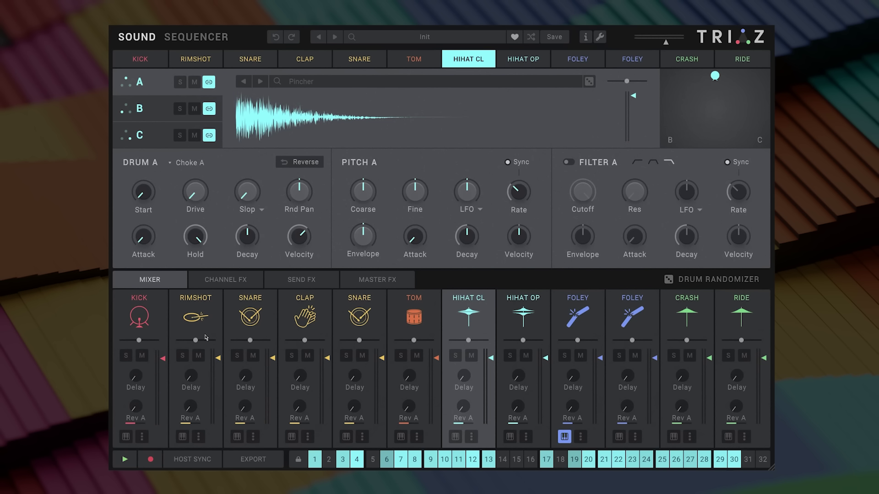
# Unlink the first Foley channel's layers and load the Drop Beads sample into its layer A
pyautogui.click(573, 312)
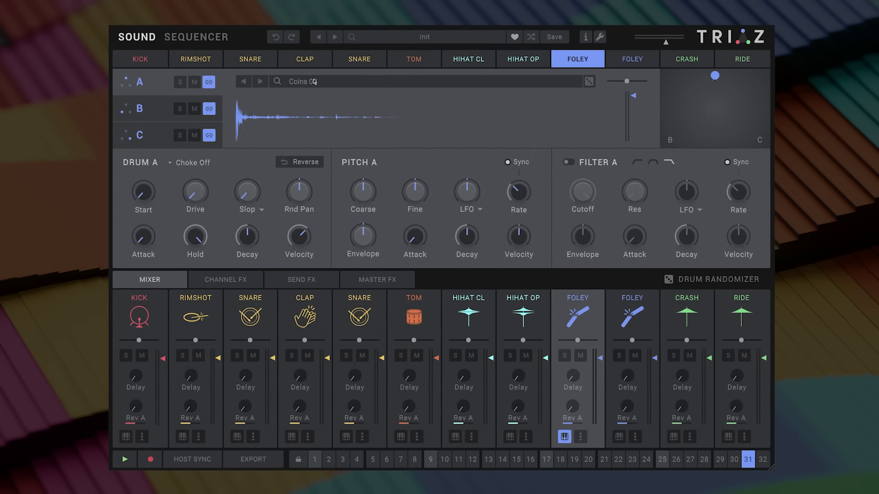
pyautogui.click(210, 82)
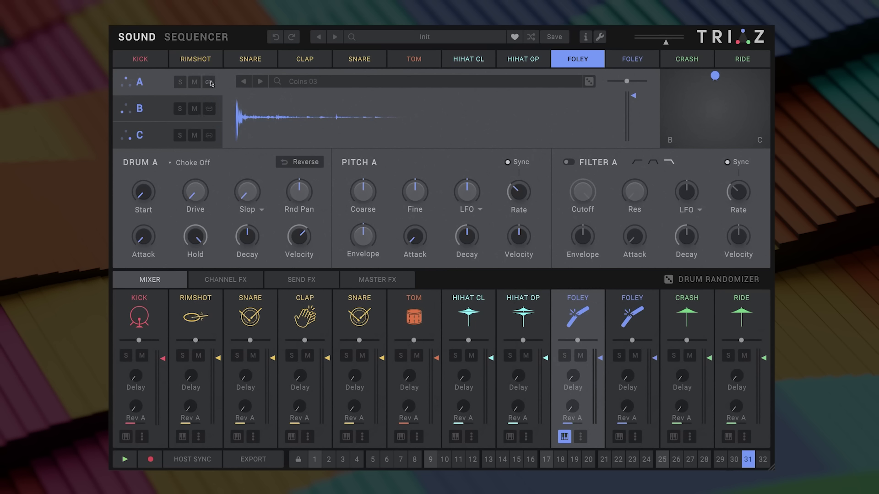
pyautogui.click(306, 83)
pyautogui.click(412, 259)
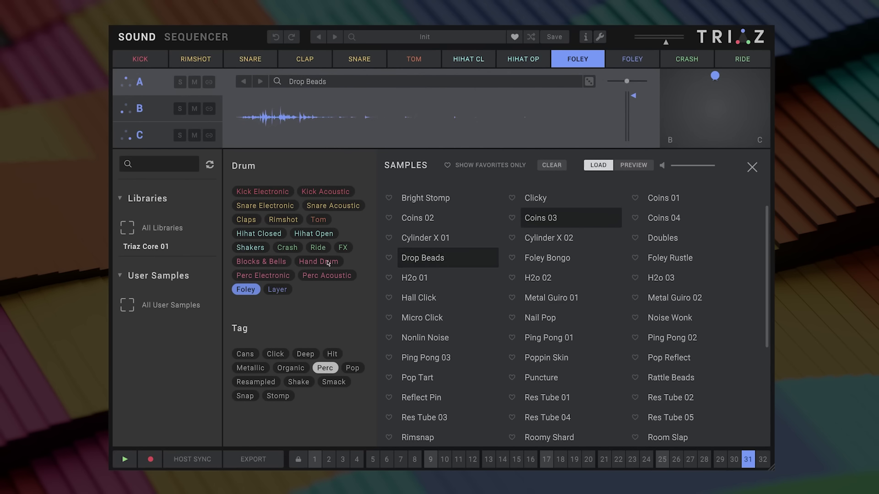
# Replace layer A's sample with Waking Tone from the FX category, and audition further FX samples in preview mode
pyautogui.click(342, 248)
pyautogui.click(432, 279)
pyautogui.click(633, 165)
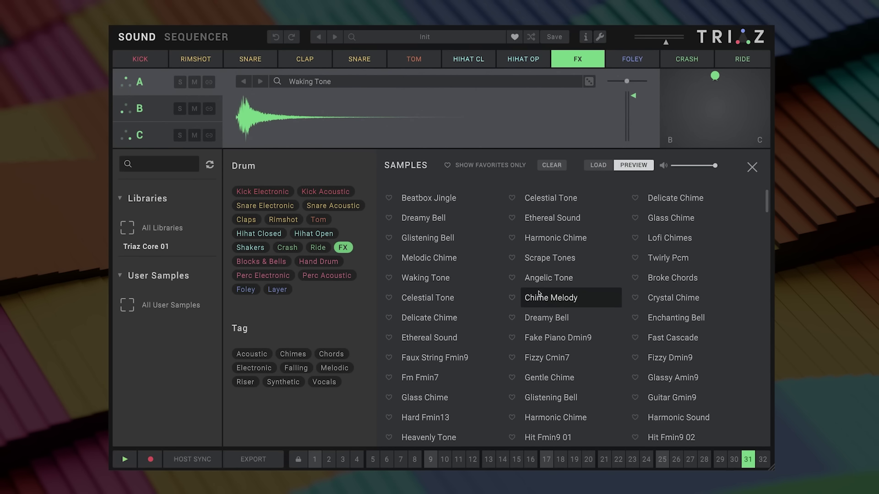
pyautogui.click(752, 167)
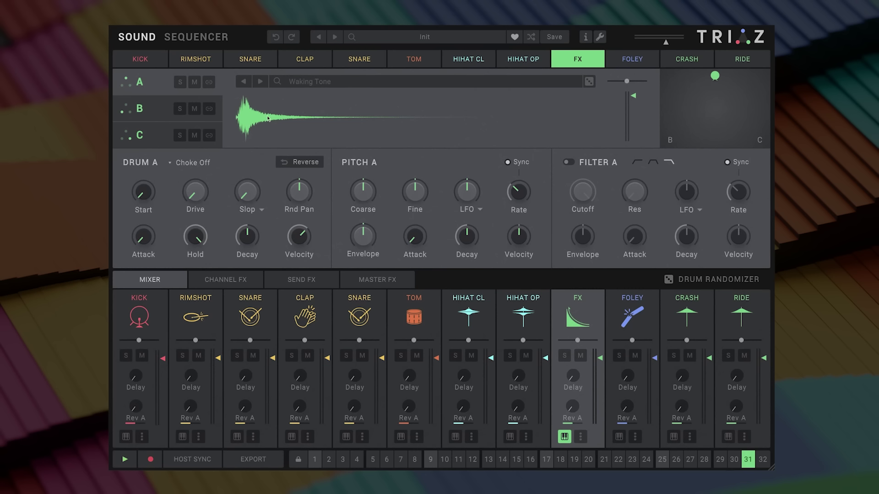
# Change the FX channel's icon to the concentric waves symbol and settle on the waveform symbol
pyautogui.click(576, 322)
pyautogui.scroll(-5, 348, 280)
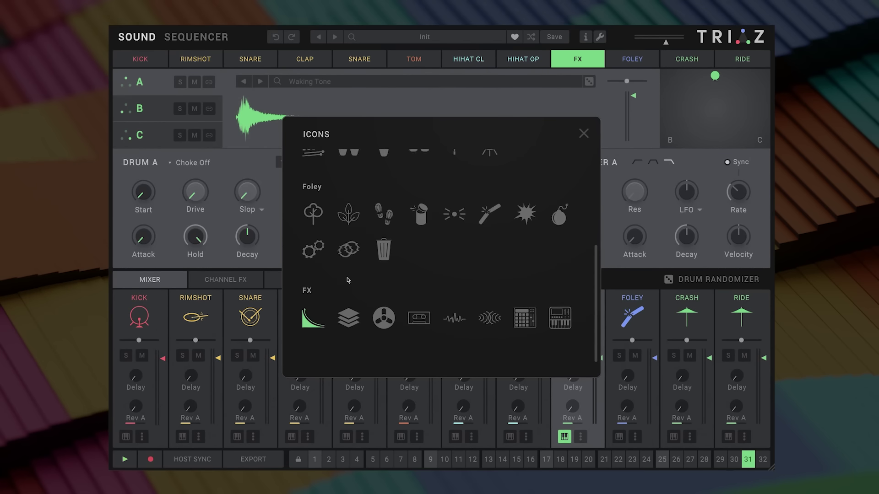
pyautogui.scroll(-1, 348, 281)
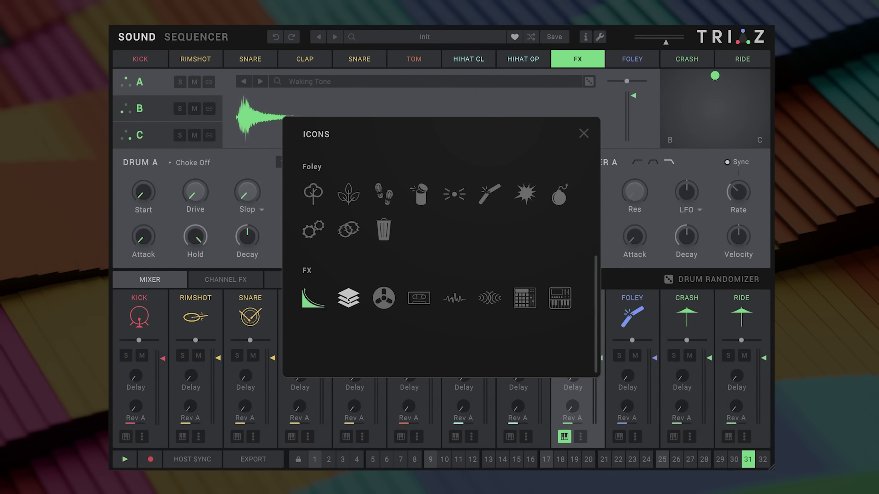
pyautogui.click(490, 300)
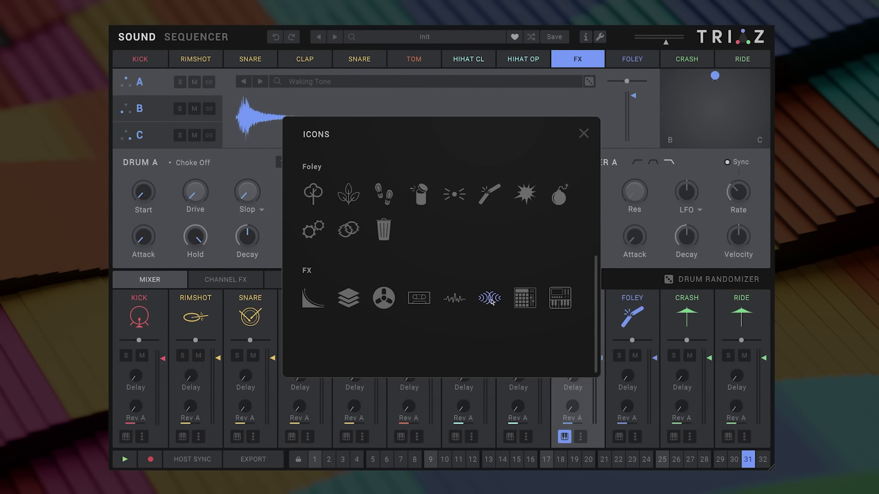
pyautogui.click(455, 299)
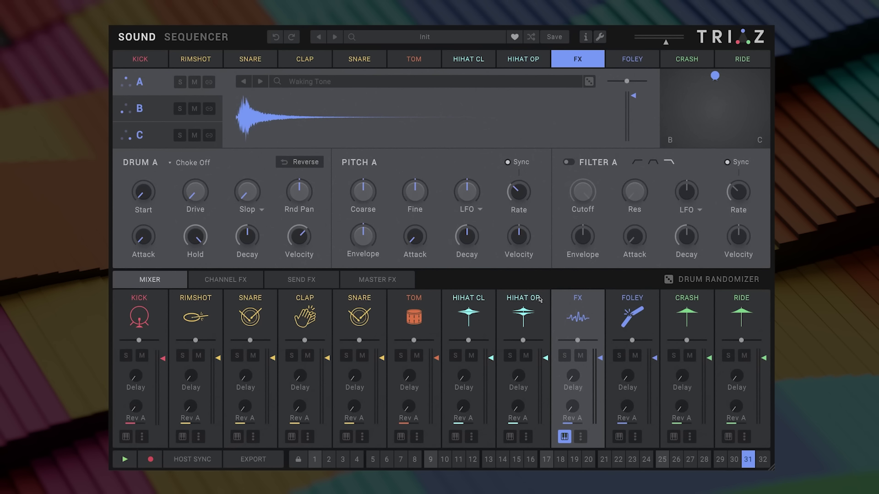
pyautogui.click(140, 316)
pyautogui.click(140, 316)
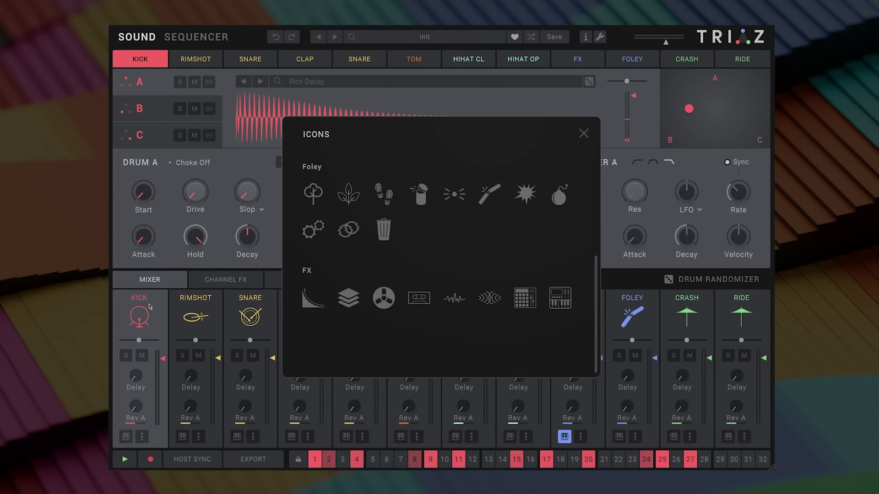
pyautogui.click(584, 134)
# Set the FX channel's icon to the decay curve from the FX icon group
pyautogui.click(588, 324)
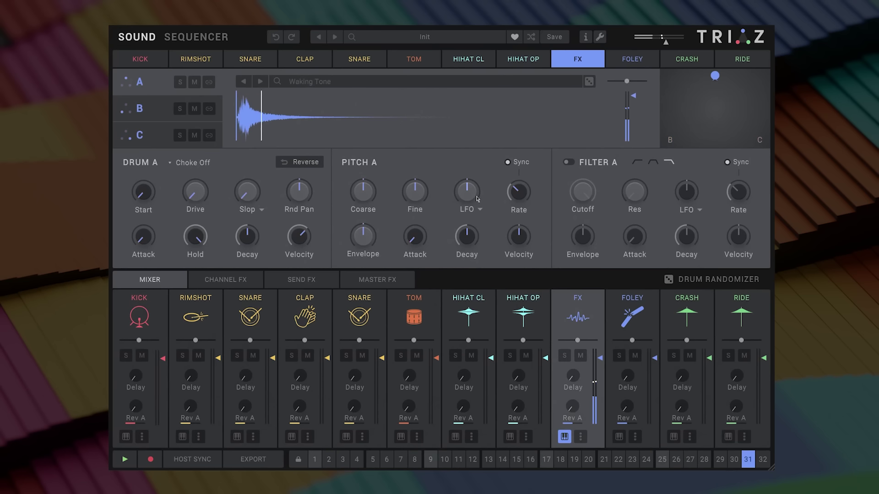
pyautogui.click(577, 317)
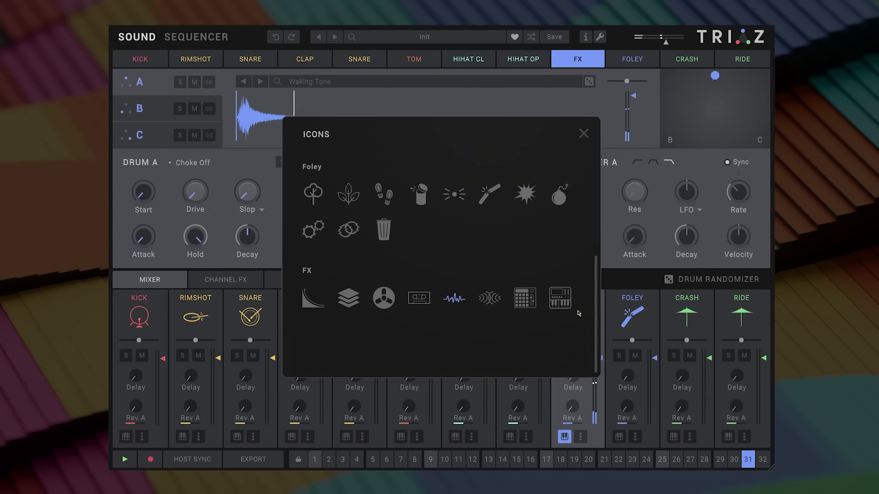
pyautogui.click(325, 308)
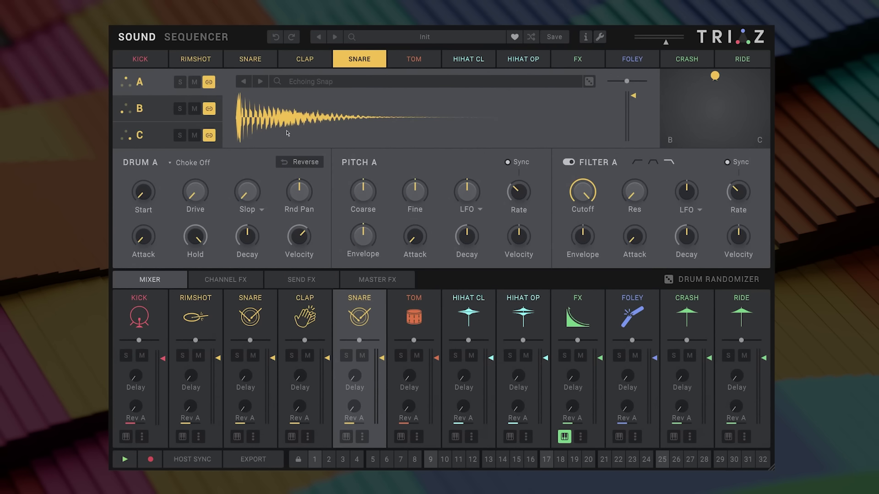
# Randomize the second Snare channel's pattern in the sequencer and return to the sound view
pyautogui.click(197, 38)
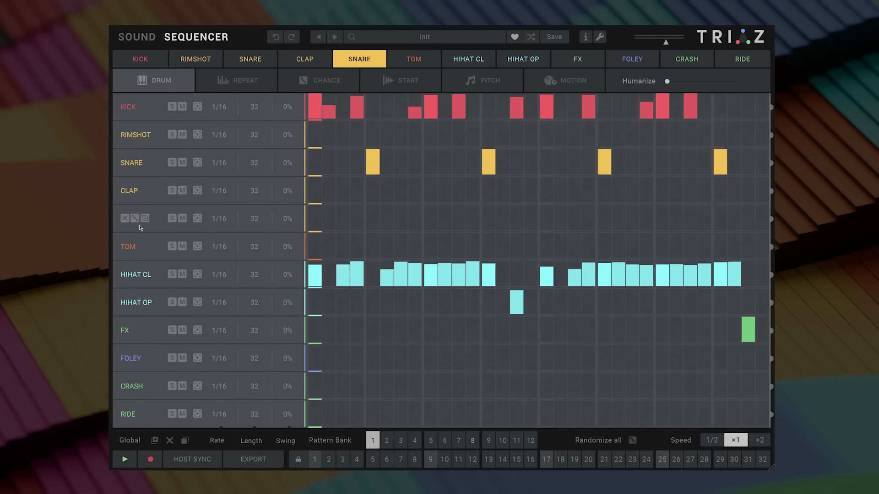
pyautogui.click(135, 220)
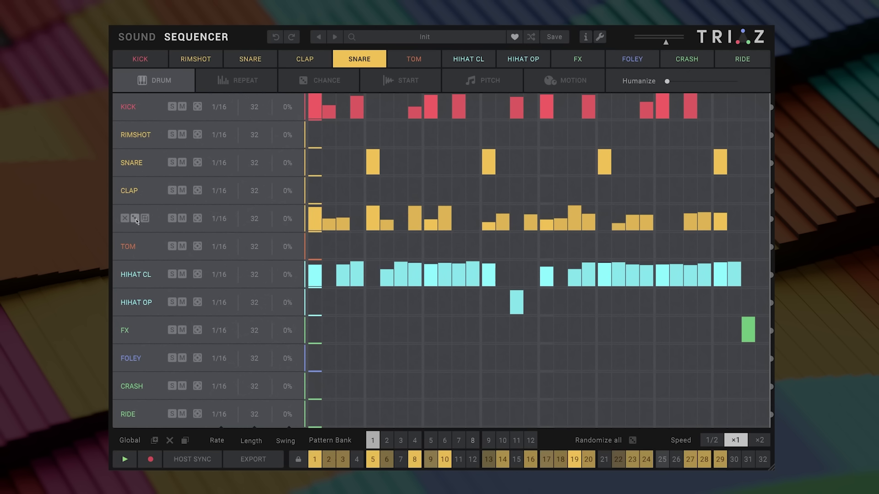
pyautogui.click(131, 38)
# Replace the second Snare channel's layer A sample with Ring from the Foley category
pyautogui.click(300, 81)
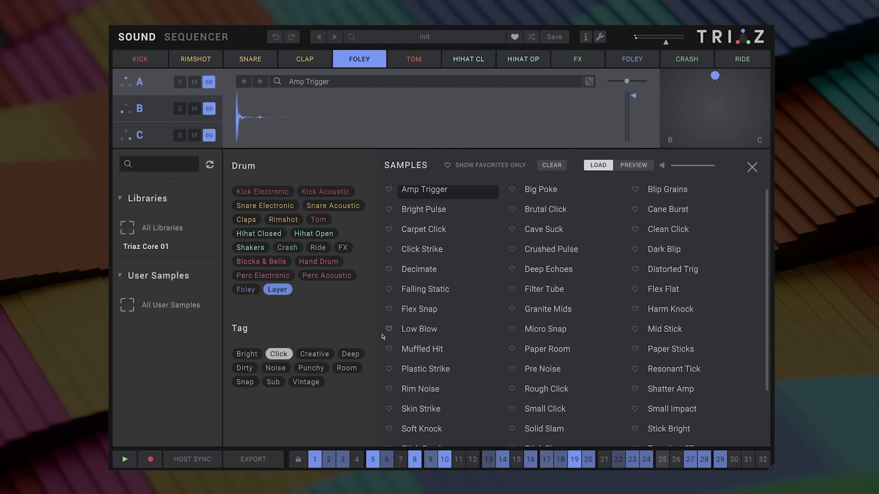
pyautogui.click(246, 290)
pyautogui.click(423, 309)
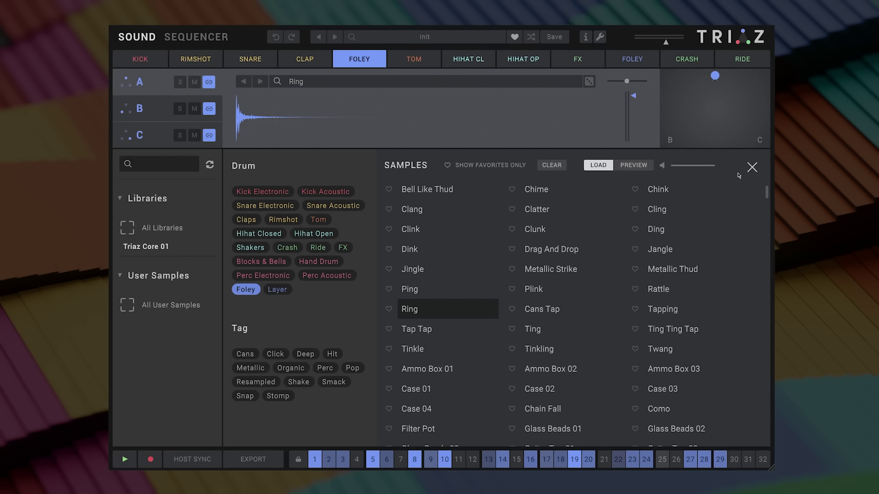
pyautogui.click(752, 167)
# Play the pattern, randomize the new Foley channel's layer A sample until Clunk is loaded, and lower the layer's level slightly
pyautogui.press('space')
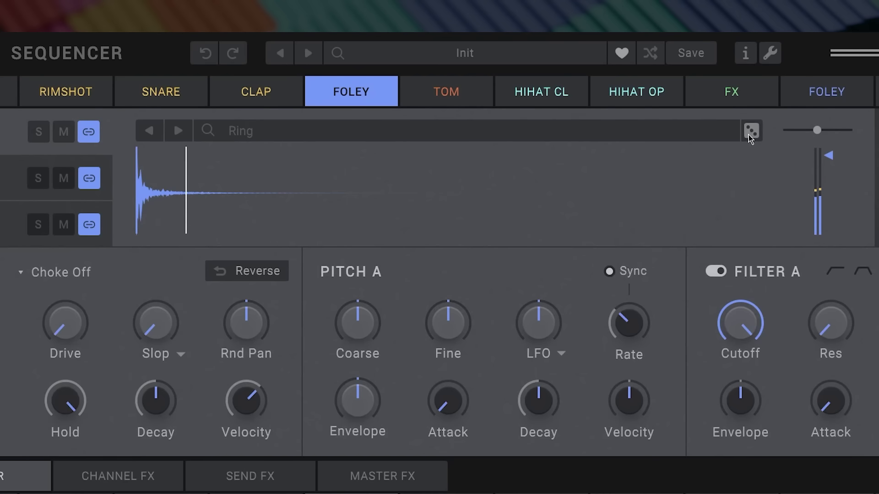
pyautogui.click(752, 132)
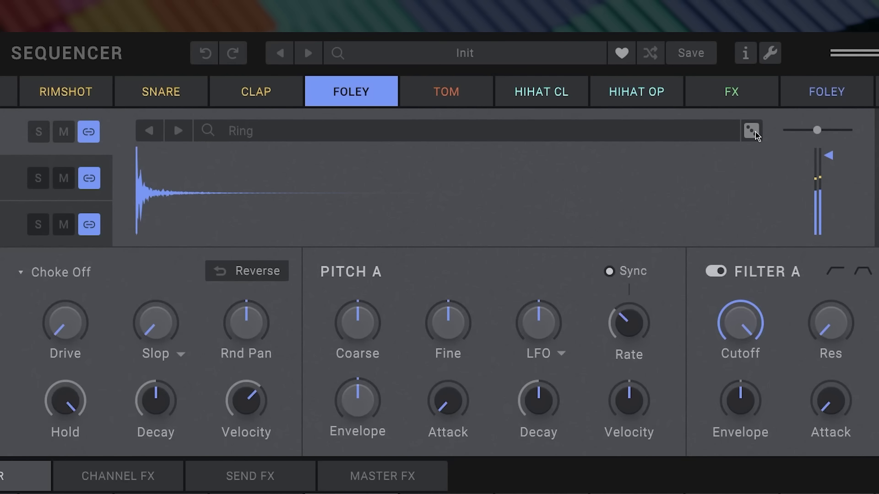
pyautogui.click(753, 133)
pyautogui.click(753, 133)
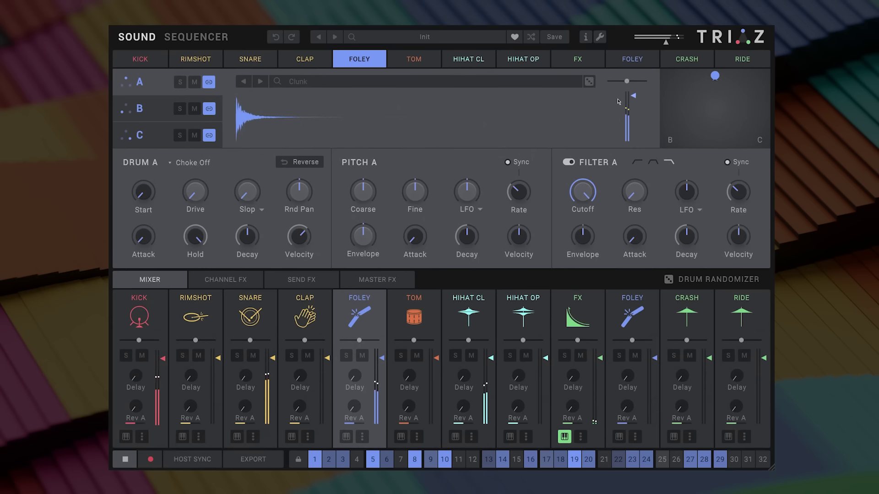
pyautogui.moveTo(633, 96); pyautogui.dragTo(634, 100)
# Record Vox Thump hits on steps 8, 10, 13, 24 and 26 of the last channel, stop playback, and open the recording options
pyautogui.click(728, 371)
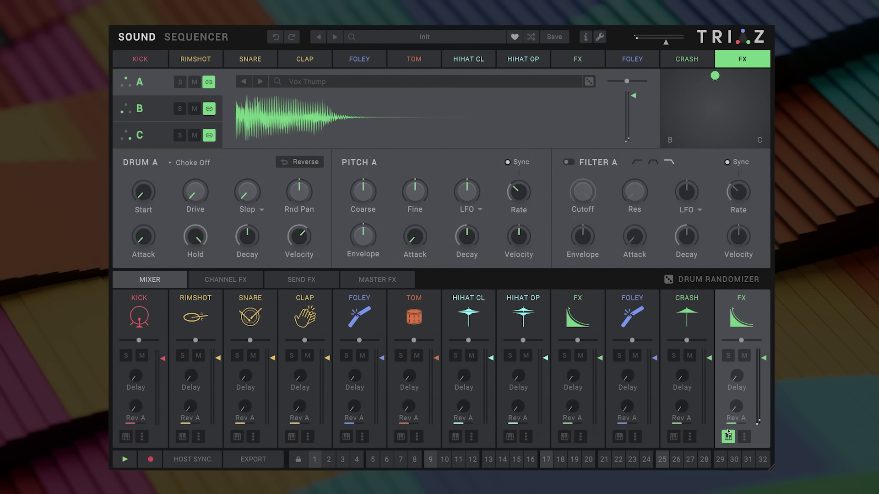
pyautogui.click(124, 459)
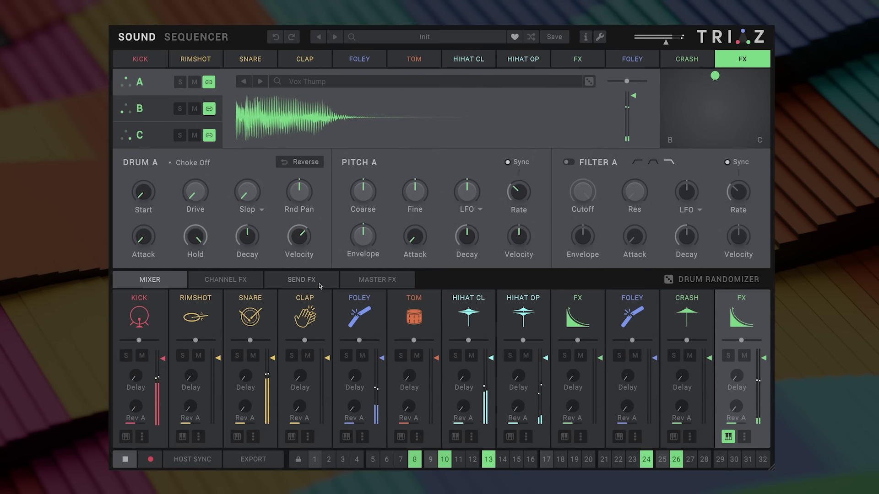
pyautogui.click(133, 457)
pyautogui.rightClick(149, 458)
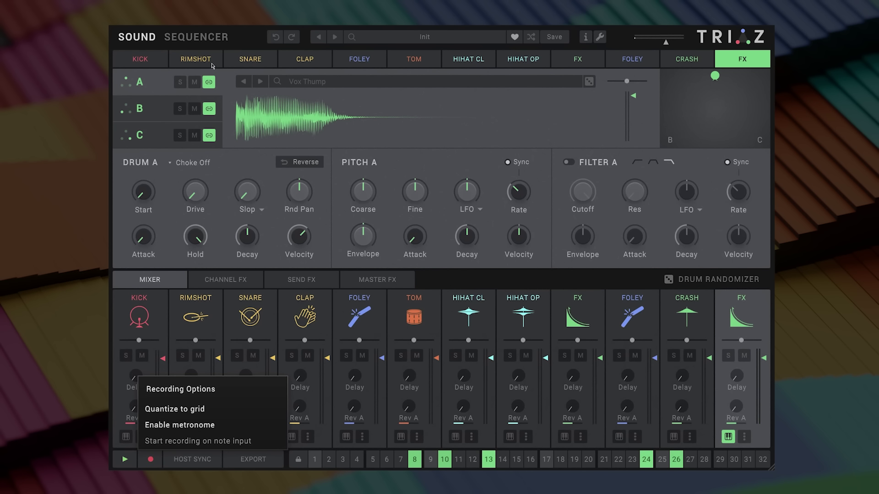
# Show the sequencer's Pitch lanes for the recorded FX hits and return to the sound view
pyautogui.click(203, 37)
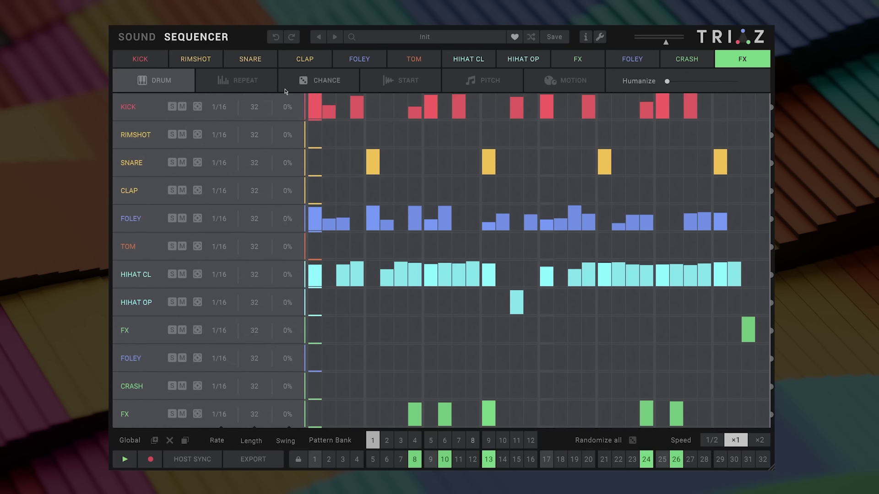
pyautogui.click(485, 80)
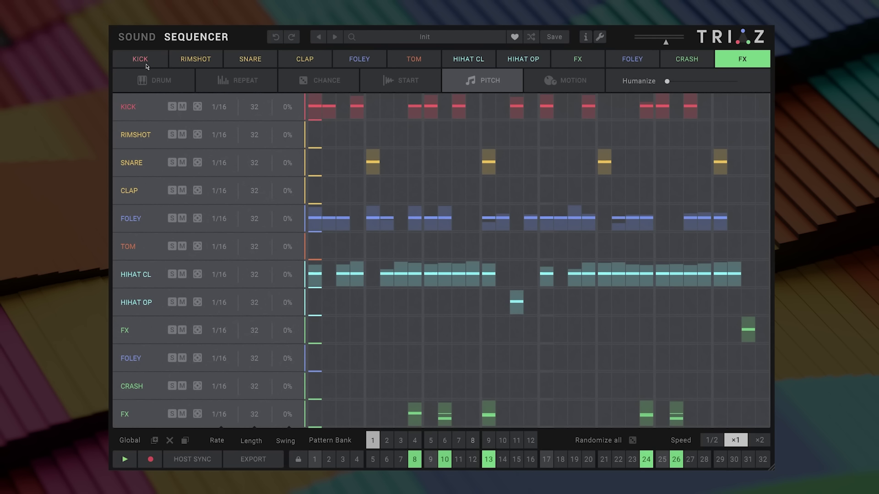
pyautogui.click(143, 40)
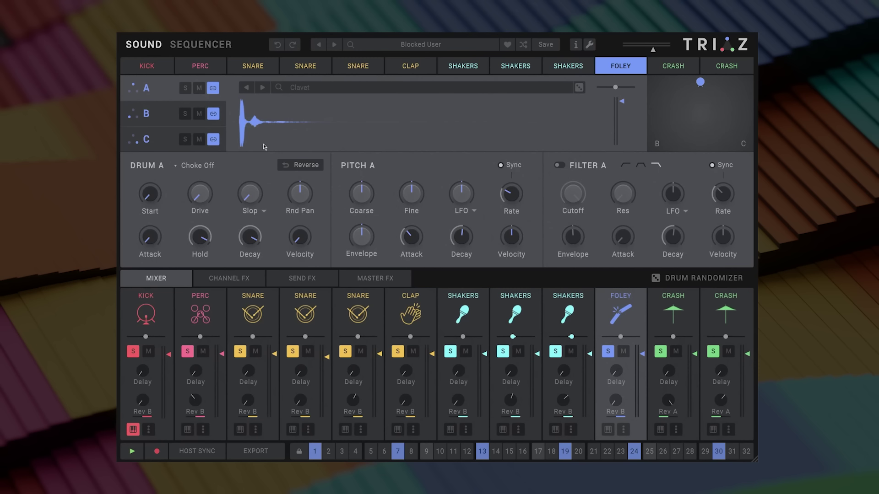
# Open the file browser for the Foley channel's layer A and drop an external sample onto that layer
pyautogui.click(289, 113)
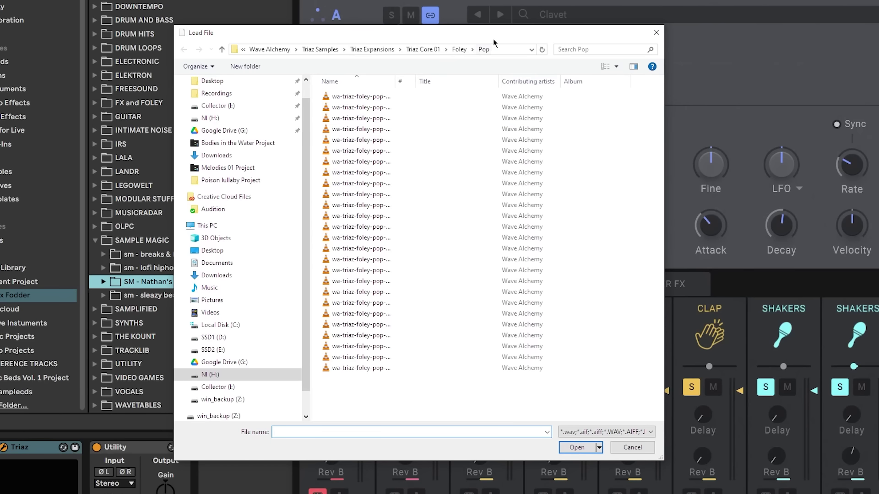
pyautogui.moveTo(503, 34); pyautogui.dragTo(533, 40)
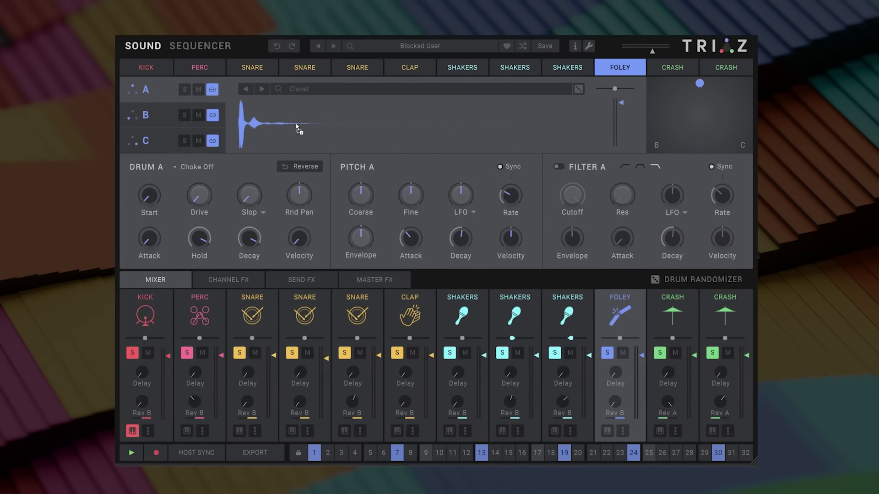
pyautogui.moveTo(305, 124); pyautogui.dragTo(305, 124)
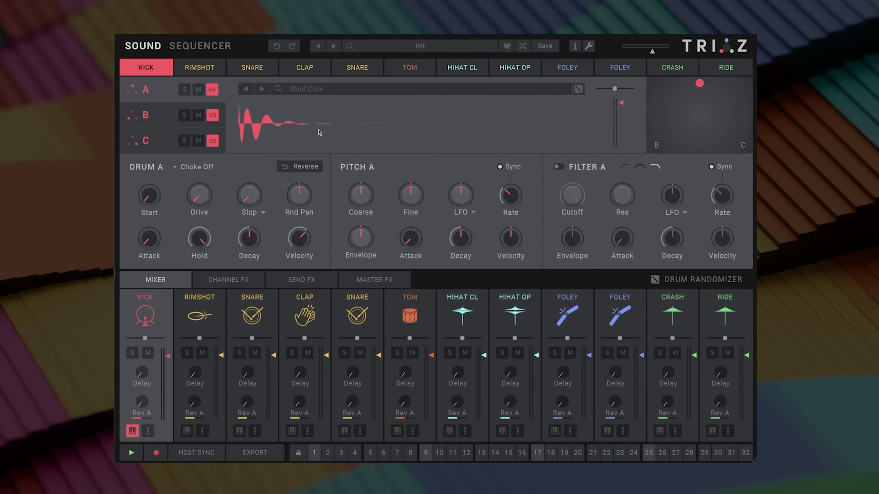
# Browse the files for the Kick channel's layer A up to Triaz Samples and open Lofi Drum Kit Essential in User Samples
pyautogui.click(300, 121)
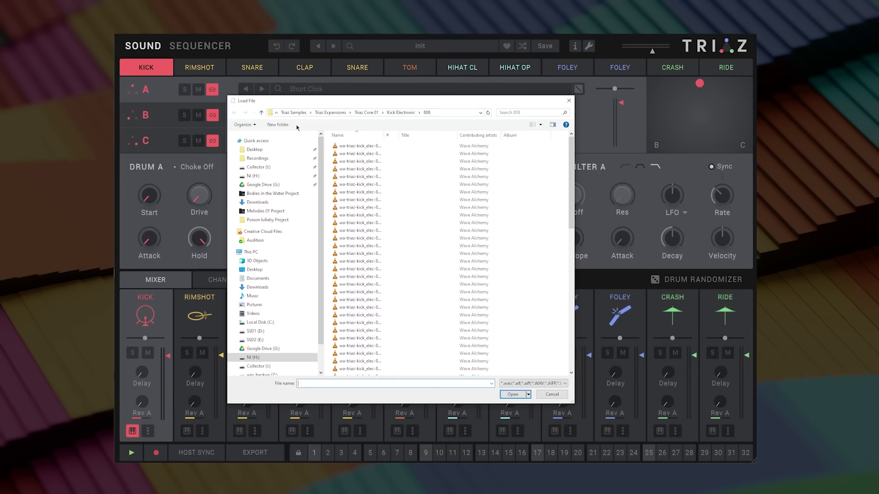
pyautogui.click(331, 113)
pyautogui.click(373, 113)
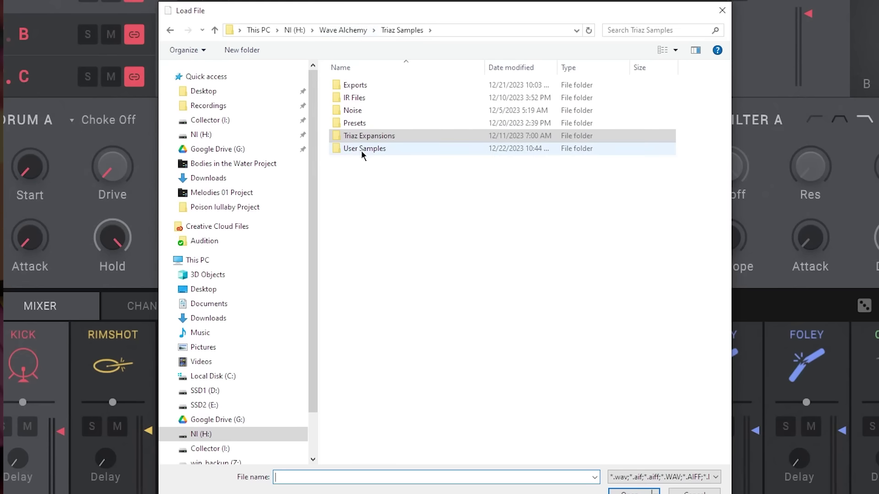
pyautogui.doubleClick(352, 186)
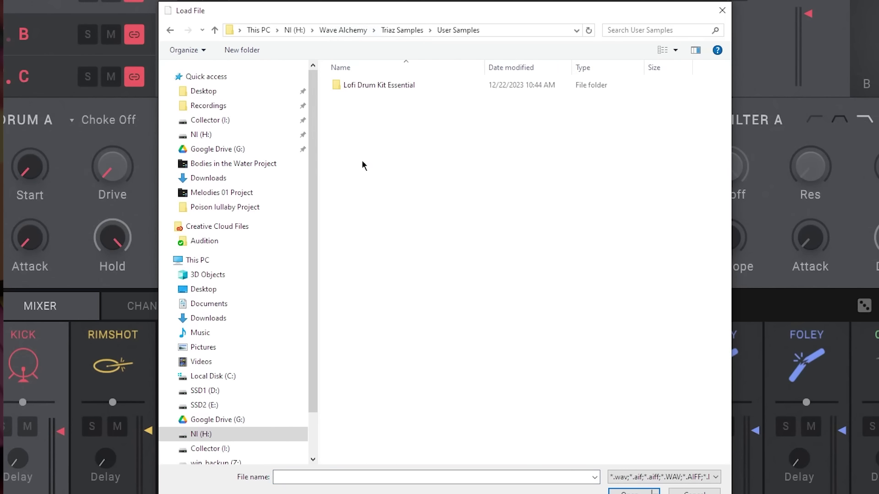
pyautogui.doubleClick(360, 85)
pyautogui.doubleClick(369, 89)
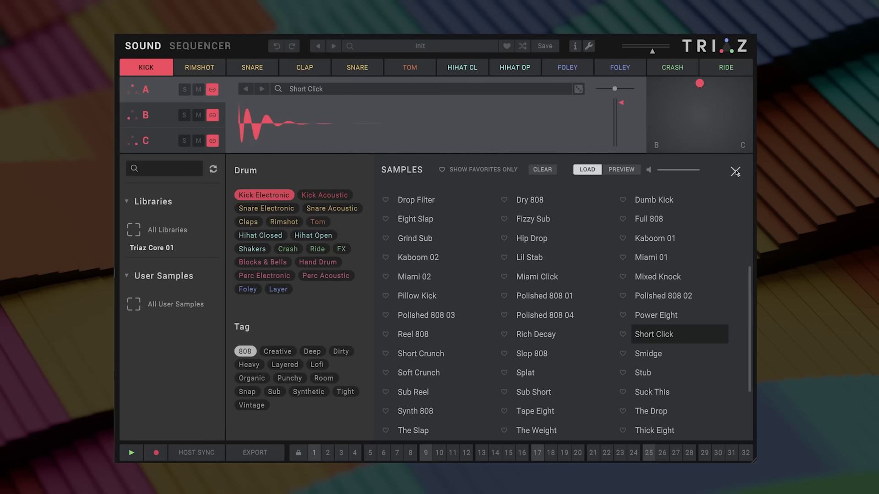
# Reopen the sample browser, rescan the user samples, and select the Lofi Drum Kit Essential library
pyautogui.click(735, 172)
pyautogui.click(281, 114)
pyautogui.click(213, 170)
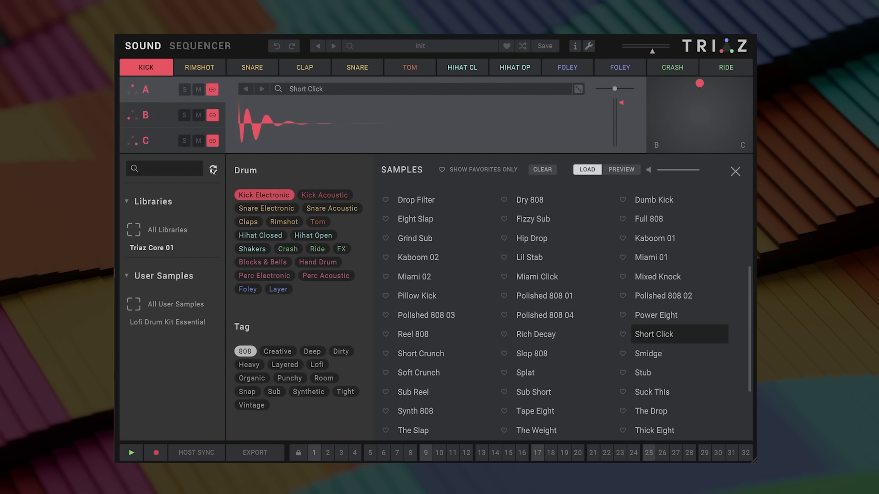
pyautogui.click(169, 322)
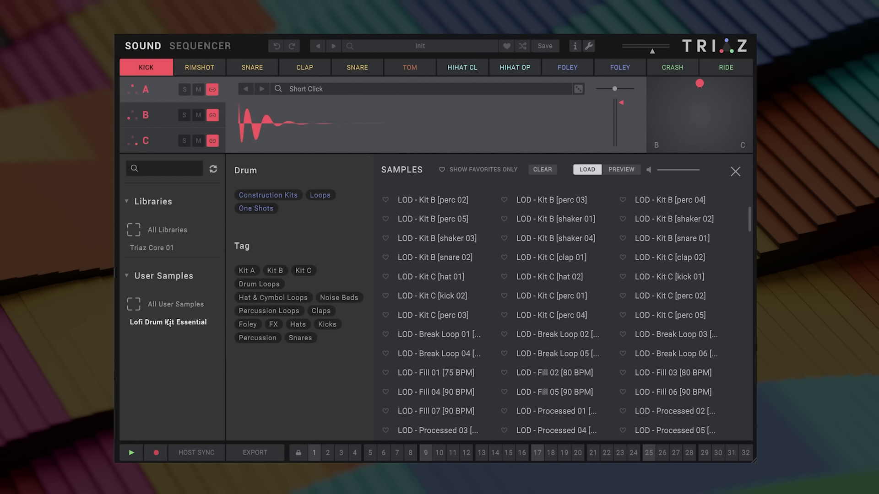
# Look through the library's tags, including the loop categories, Noise Beds, Kicks, Snares, FX, Percussion and Foley
pyautogui.click(280, 298)
pyautogui.click(279, 312)
pyautogui.click(339, 298)
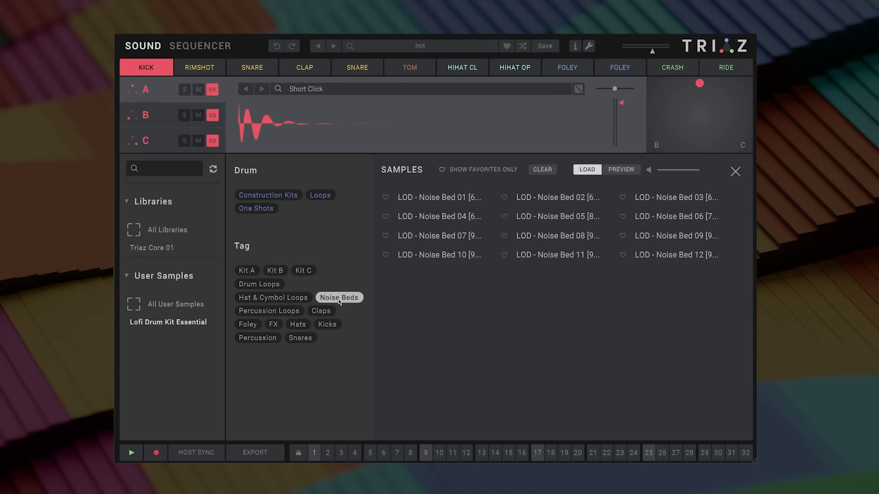
pyautogui.click(327, 325)
pyautogui.click(299, 338)
pyautogui.click(273, 324)
pyautogui.click(271, 340)
pyautogui.click(248, 324)
# Filter the library to Snares, load LOD - Snare 13 followed by LOD - Snare 14 into the Kick's layer A, and switch to preview mode
pyautogui.click(300, 338)
pyautogui.click(440, 277)
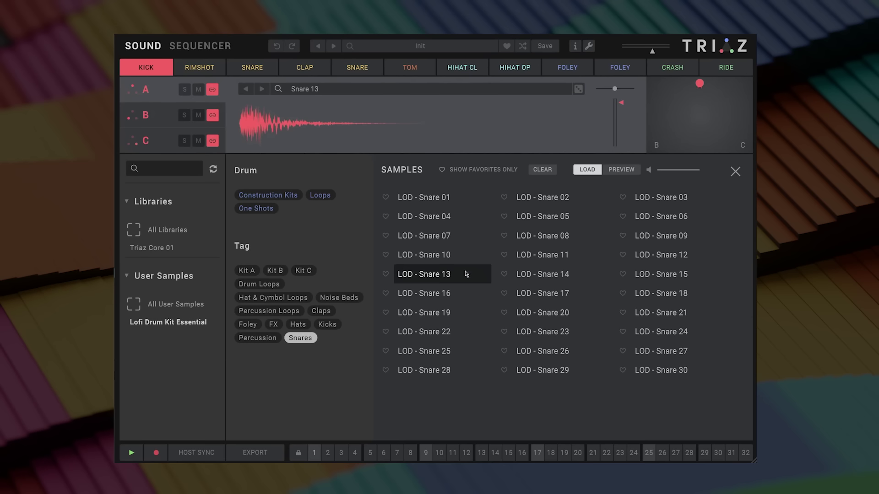
pyautogui.click(508, 274)
pyautogui.click(629, 174)
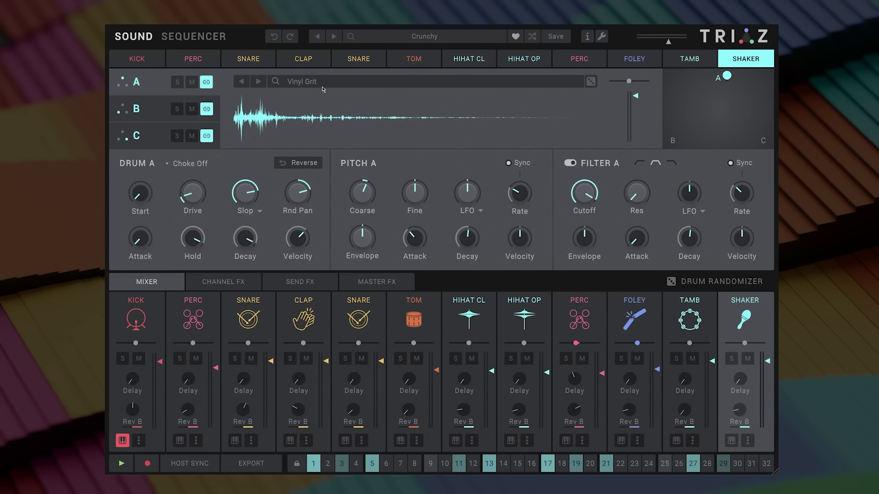
# Audition the Crunchy preset's pattern and open the Drum Randomizer
pyautogui.click(123, 463)
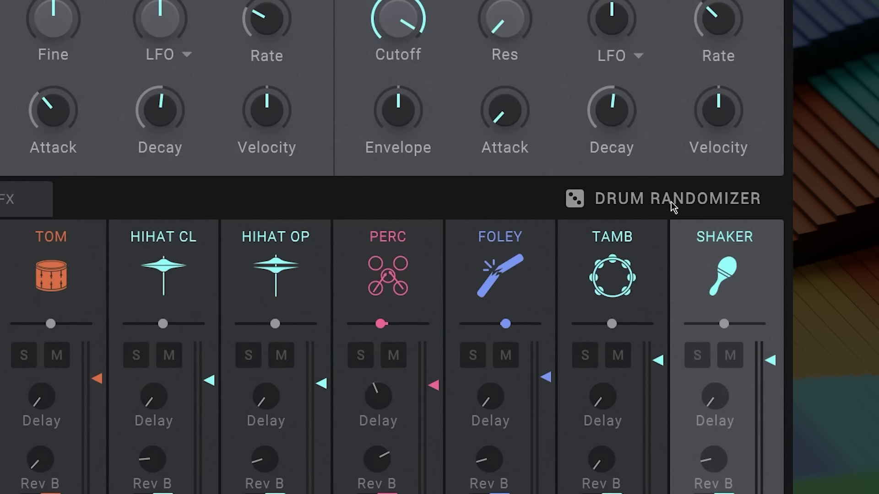
pyautogui.click(673, 199)
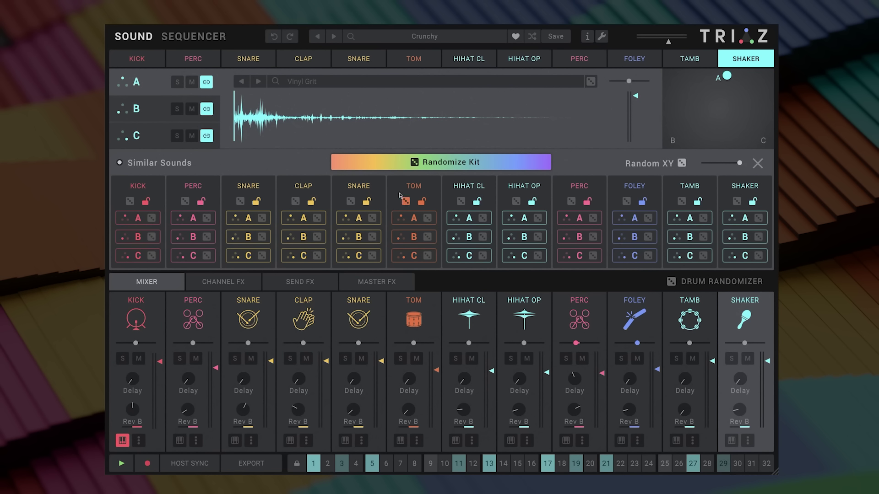
pyautogui.click(121, 464)
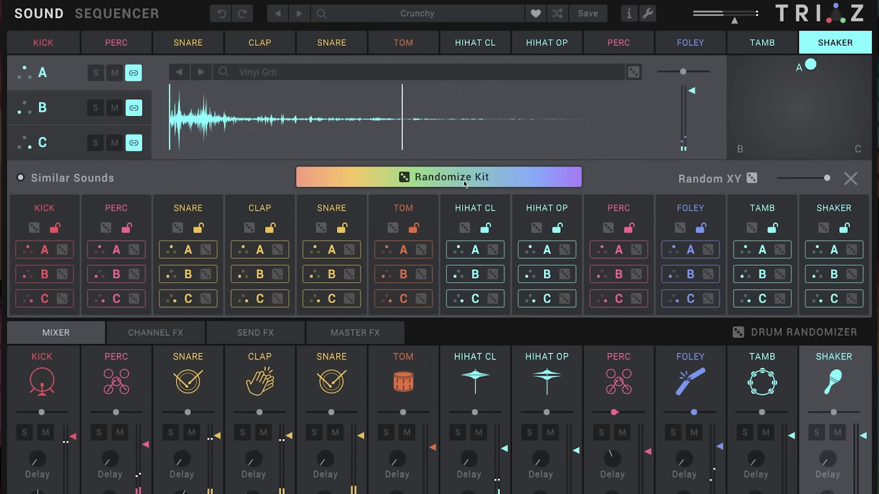
# Randomize the whole kit with Similar Sounds on, undo the first randomization, and randomize the kit three more times
pyautogui.click(461, 167)
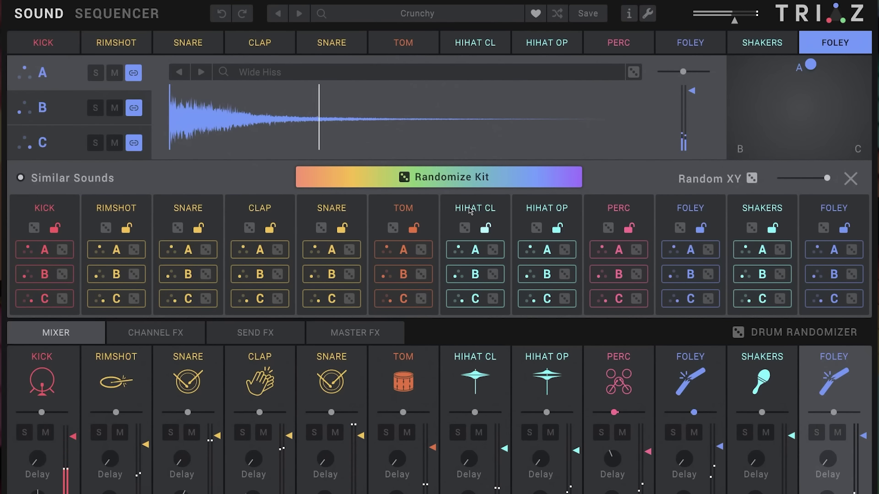
pyautogui.click(221, 15)
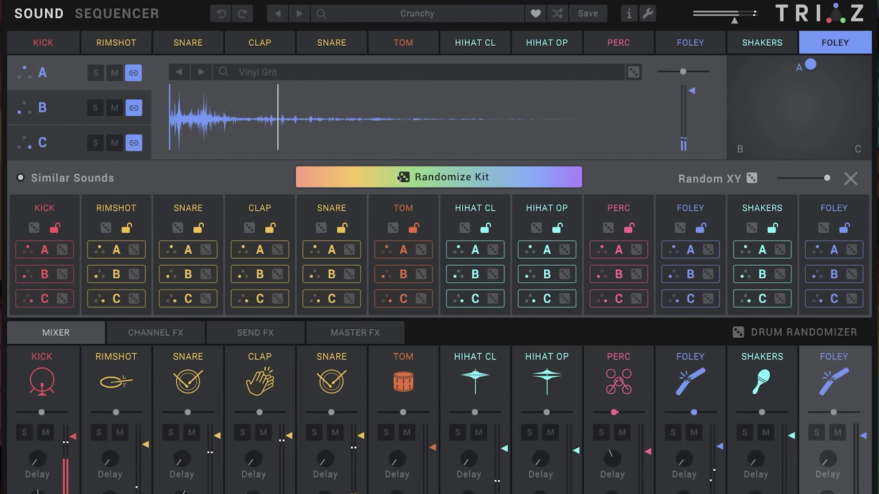
pyautogui.click(417, 179)
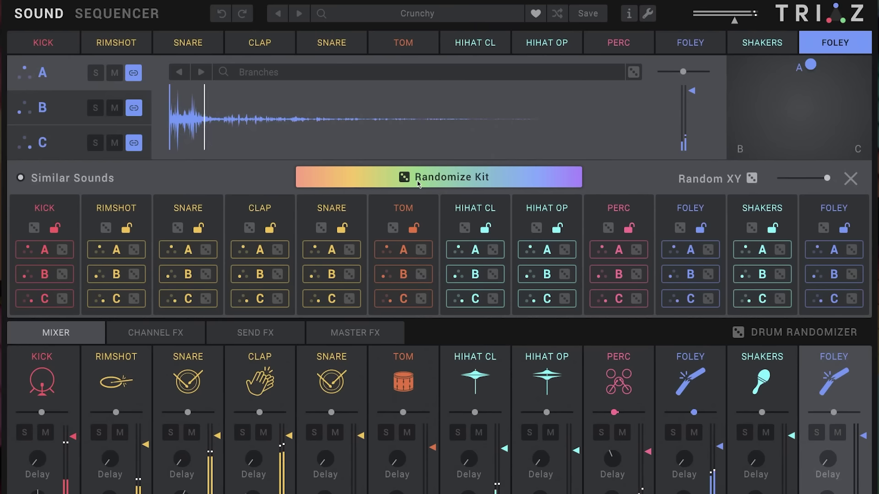
pyautogui.click(418, 184)
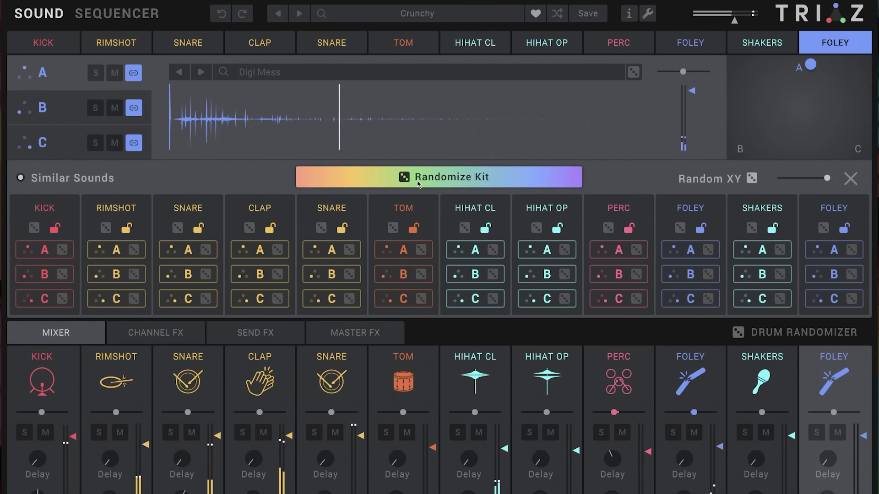
pyautogui.click(418, 183)
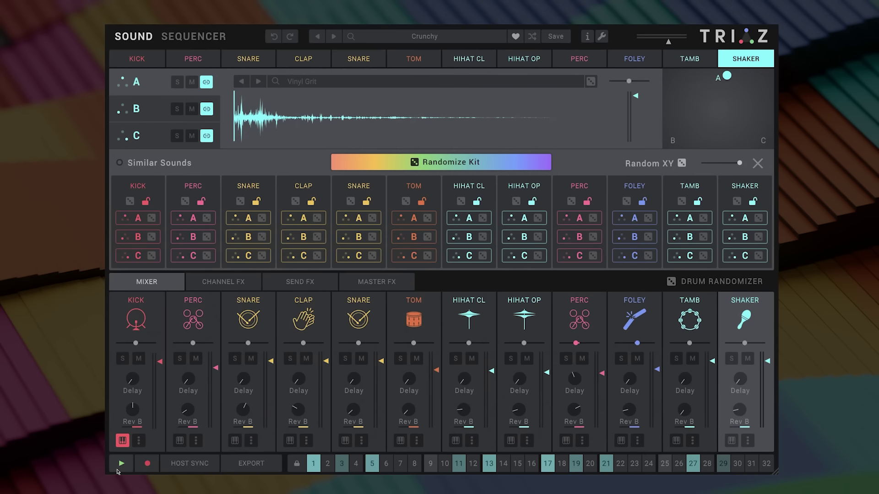
# Play the Crunchy pattern and randomize the whole kit six times with Similar Sounds off
pyautogui.click(120, 464)
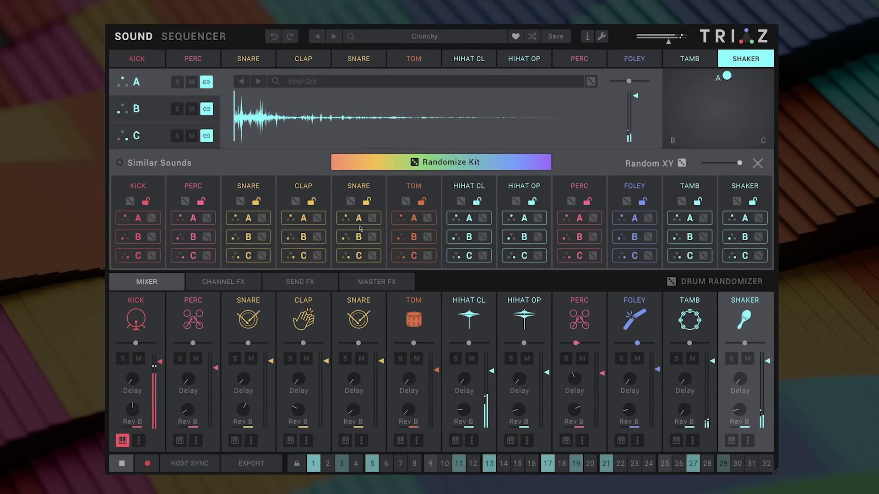
pyautogui.click(421, 162)
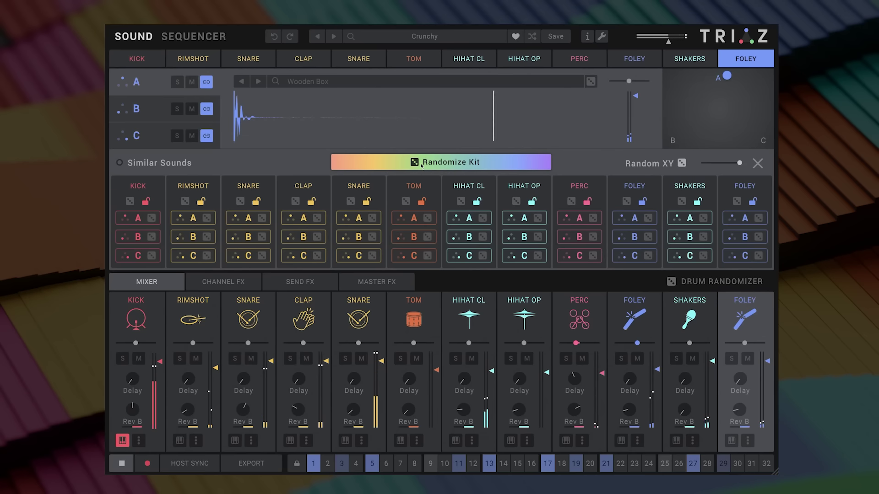
pyautogui.click(422, 166)
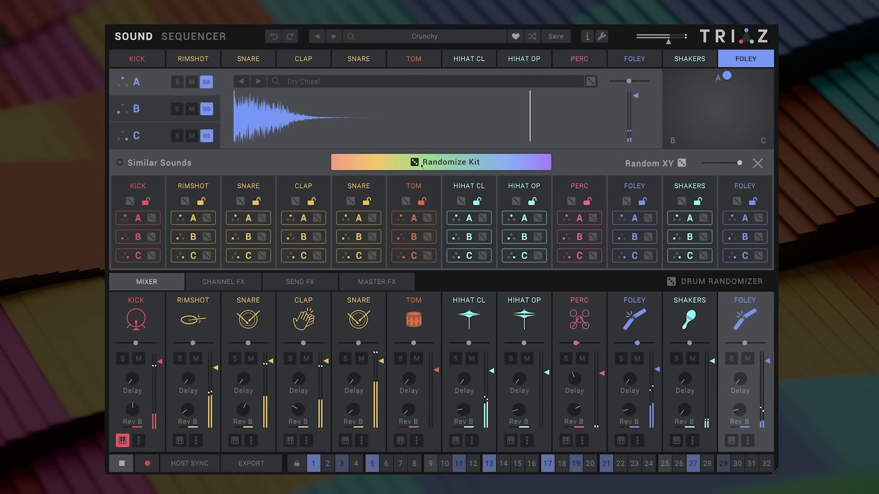
pyautogui.click(422, 164)
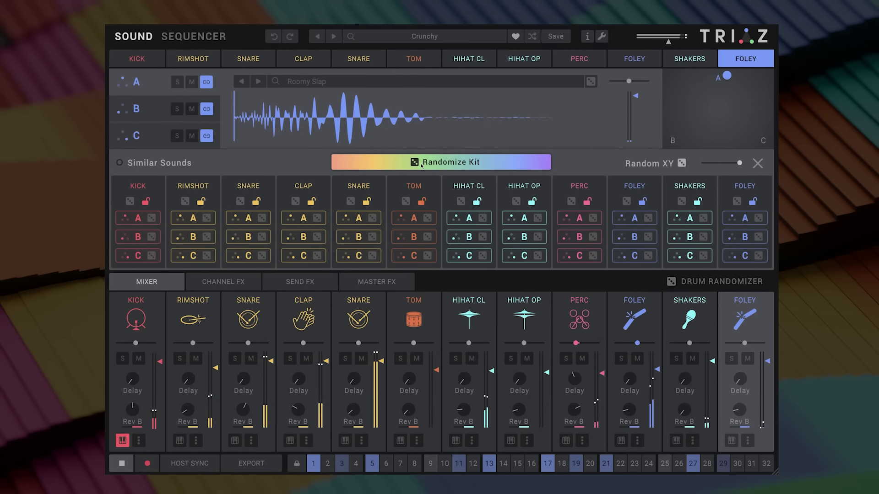
pyautogui.click(422, 164)
pyautogui.click(421, 165)
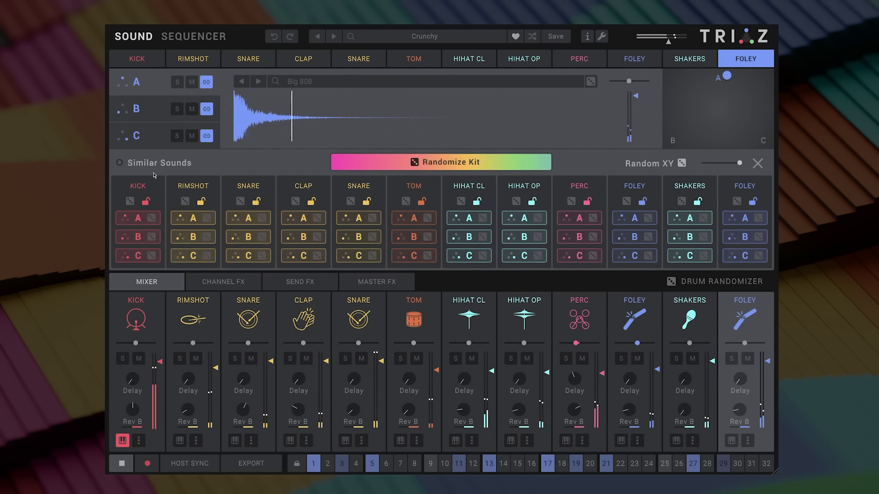
pyautogui.click(389, 164)
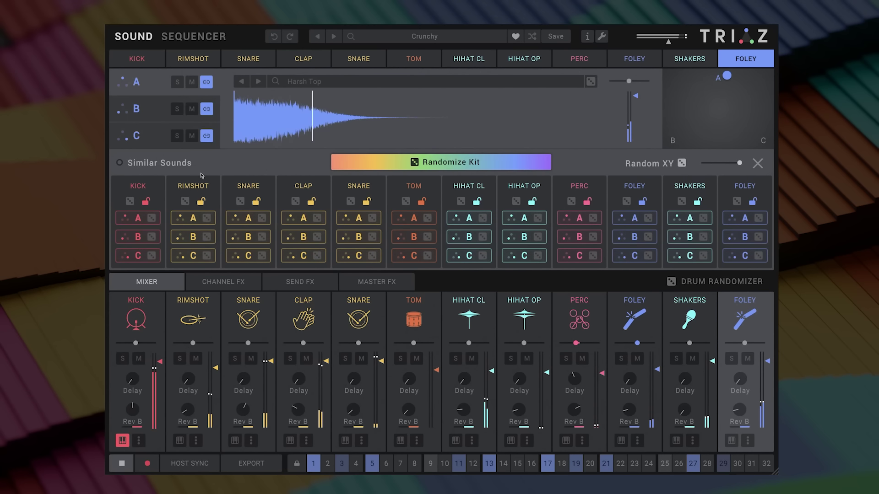
# Turn Similar Sounds back on, undo the last kit randomizations, and stop playback
pyautogui.click(141, 166)
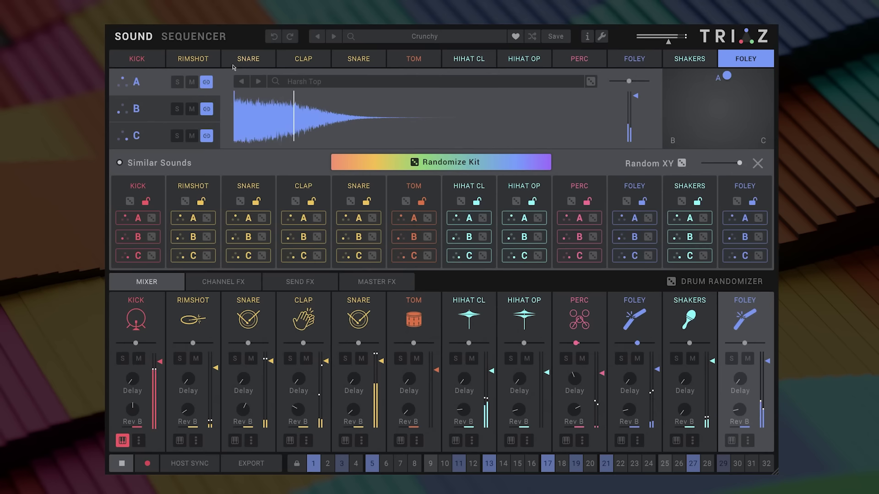
pyautogui.click(271, 38)
pyautogui.click(272, 37)
pyautogui.click(270, 38)
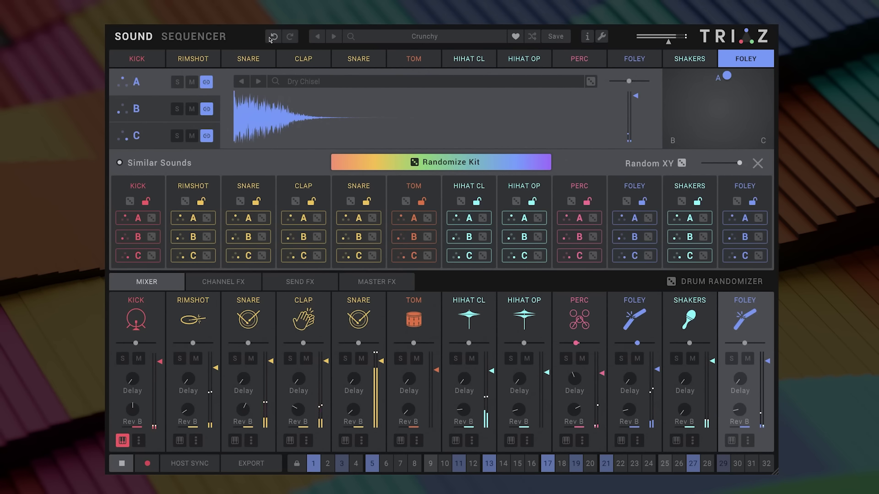
pyautogui.click(270, 39)
pyautogui.click(270, 38)
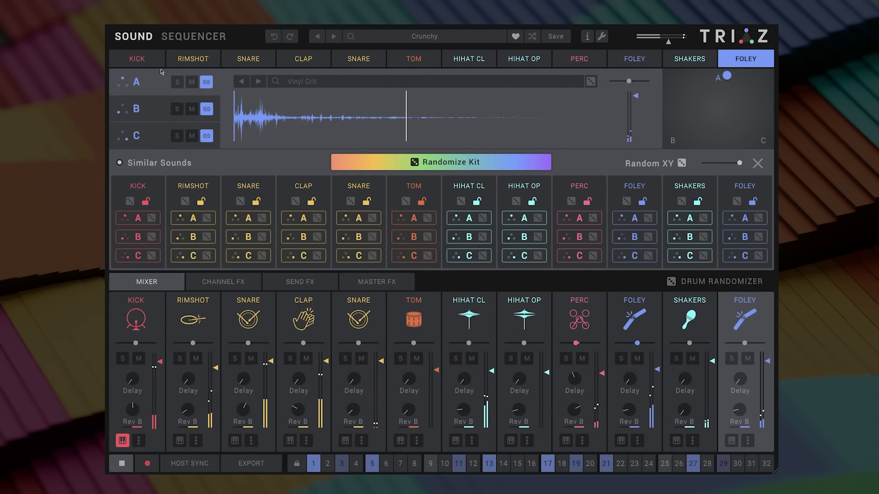
pyautogui.click(122, 464)
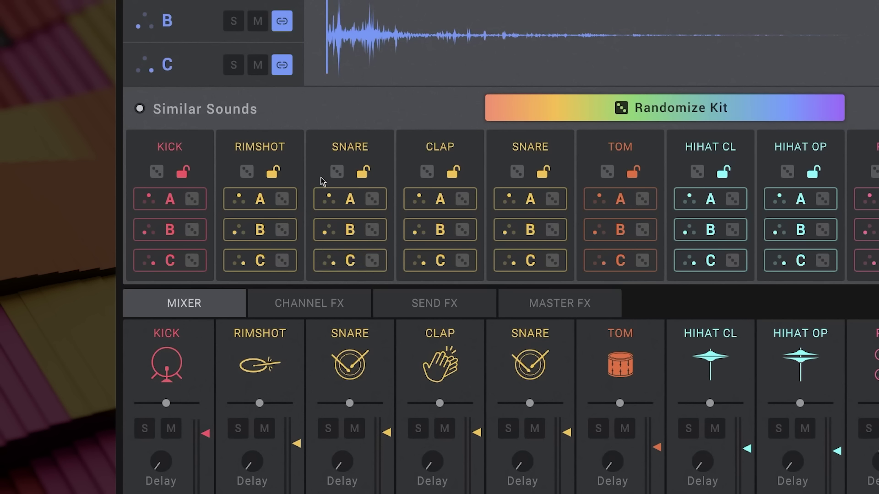
# Solo the first Snare channel and randomize all of its layers with Similar Sounds on
pyautogui.click(327, 429)
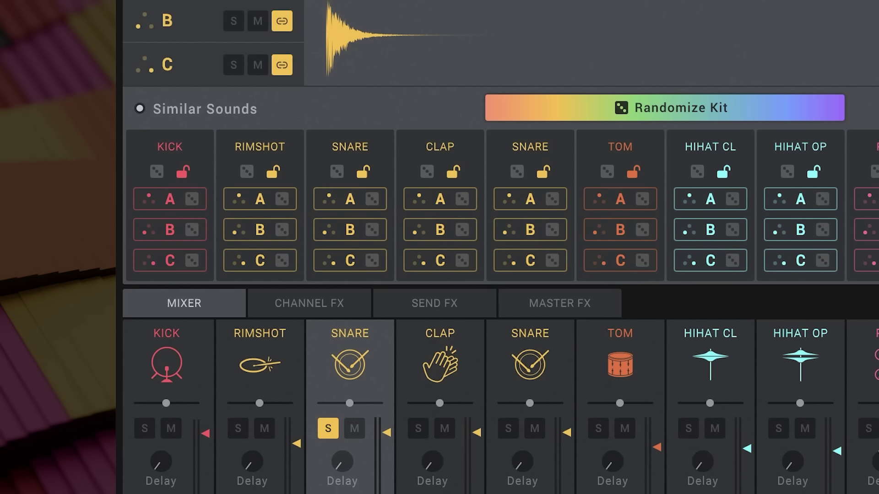
pyautogui.click(338, 173)
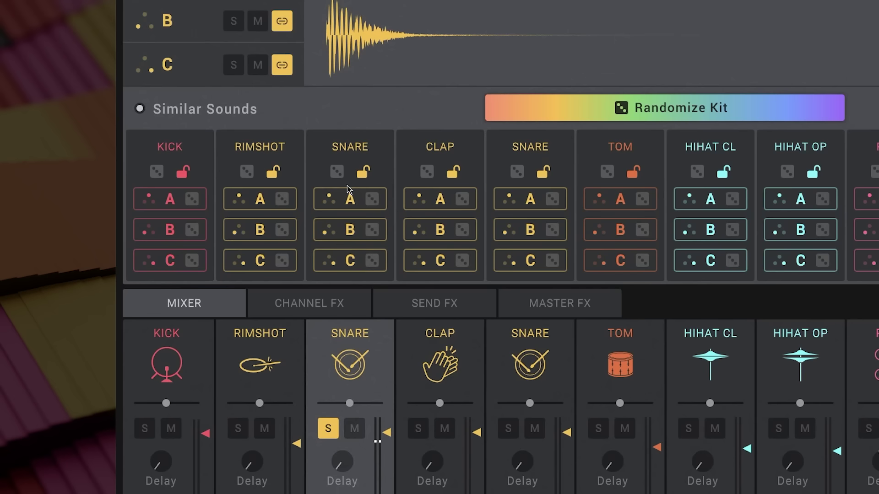
# Randomize all layers of the first Snare channel three more times
pyautogui.click(336, 169)
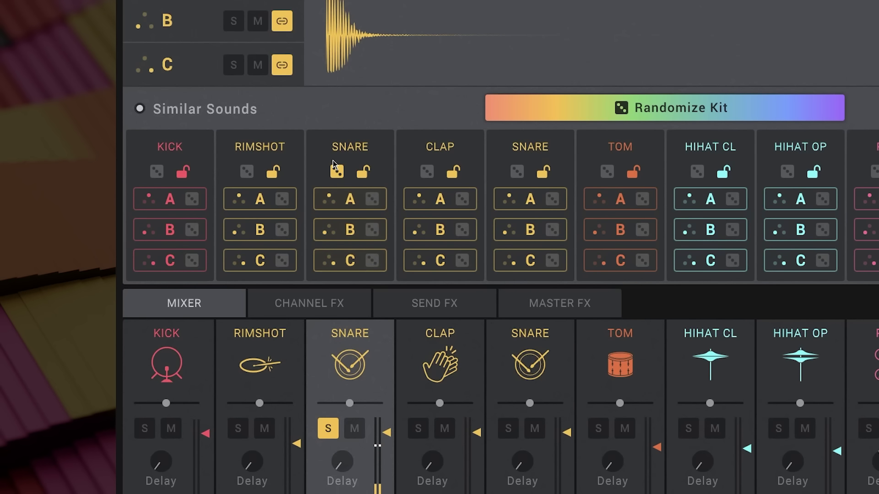
pyautogui.click(336, 172)
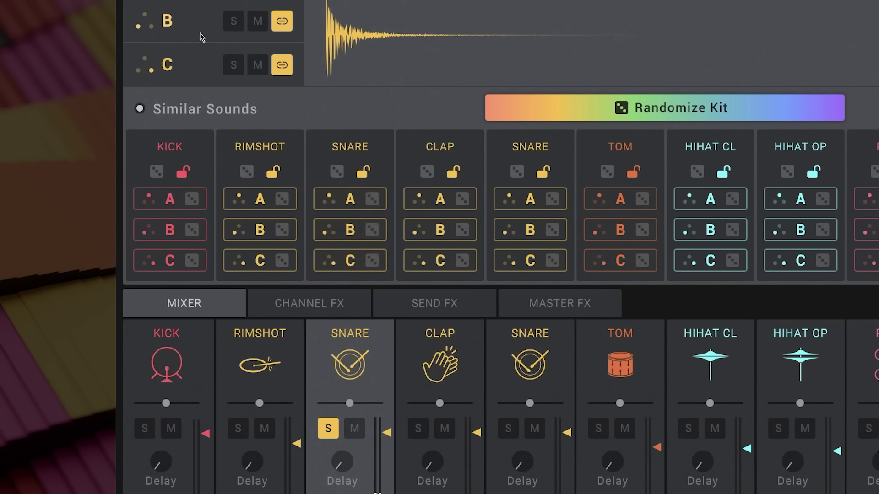
pyautogui.click(336, 171)
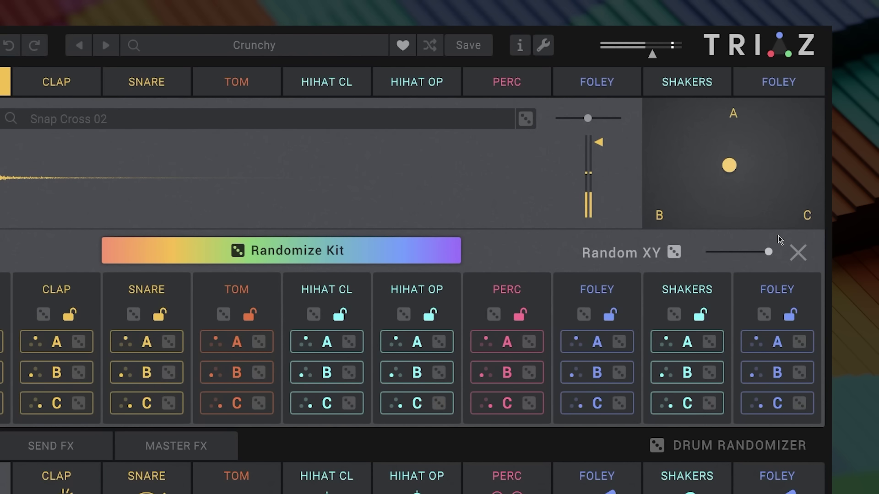
# Adjust the first Snare's layer blend on the XY pad and apply Random XY four times
pyautogui.moveTo(673, 196); pyautogui.dragTo(736, 133)
pyautogui.moveTo(727, 169); pyautogui.dragTo(732, 169)
pyautogui.click(674, 255)
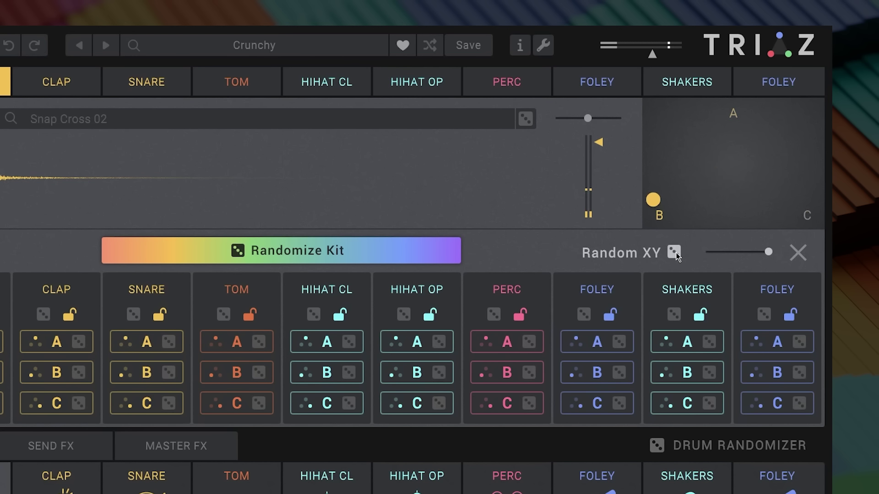
pyautogui.click(675, 253)
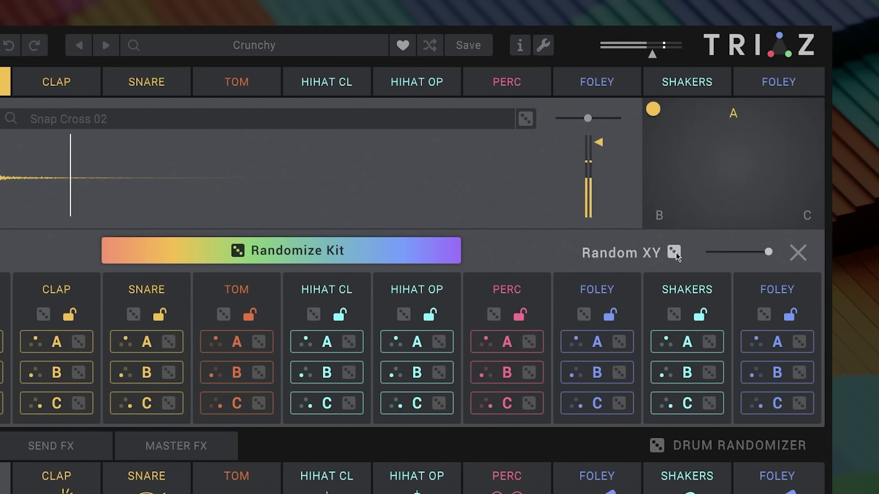
pyautogui.click(675, 253)
pyautogui.click(675, 253)
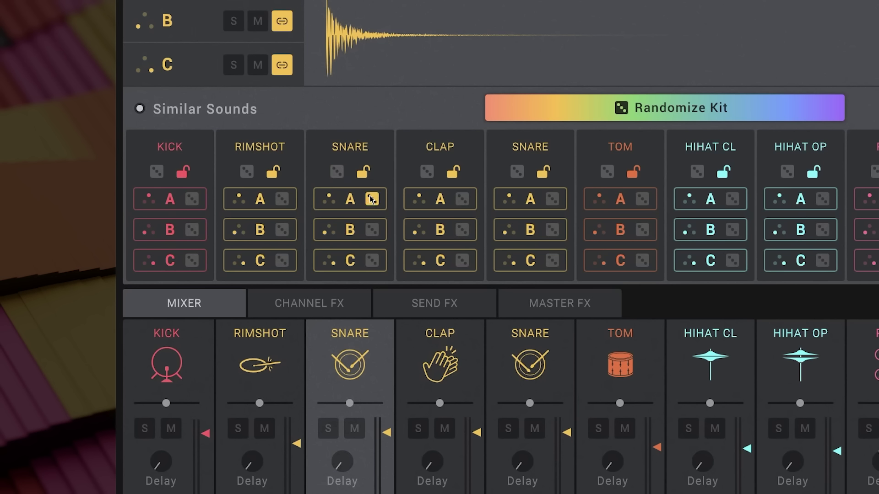
pyautogui.click(372, 200)
pyautogui.click(376, 205)
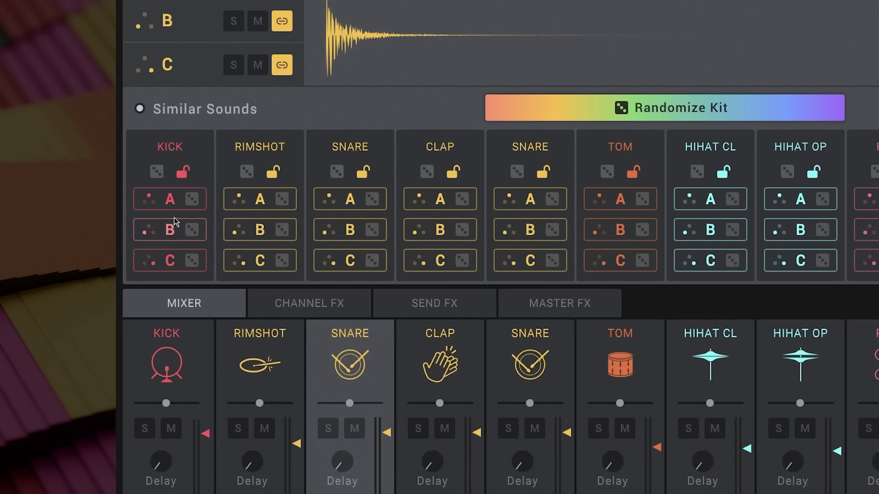
# Lock the Kick, Rimshot, Snare and Clap channels against randomization and unlock them again
pyautogui.click(188, 174)
pyautogui.click(276, 176)
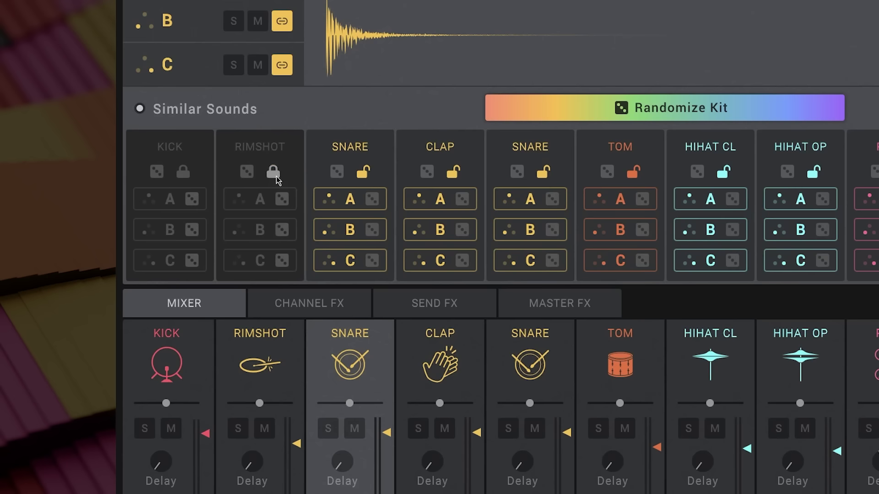
pyautogui.click(362, 172)
pyautogui.click(453, 172)
pyautogui.click(454, 173)
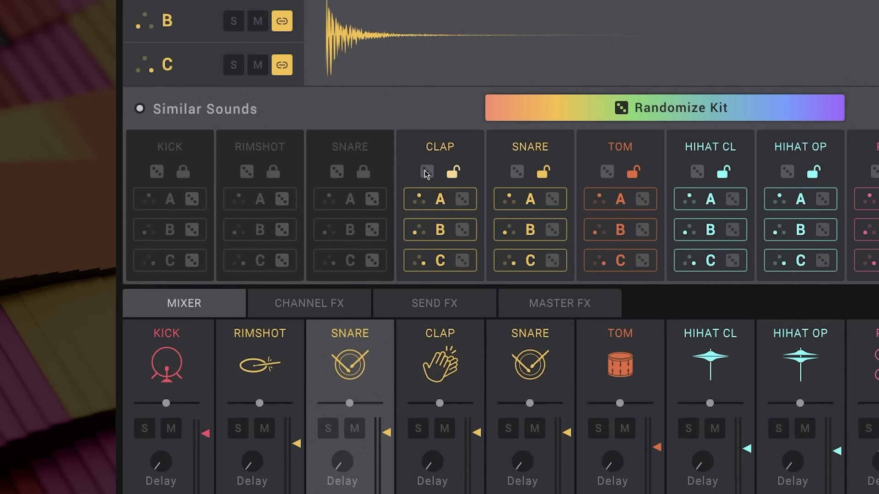
pyautogui.click(363, 174)
pyautogui.click(276, 176)
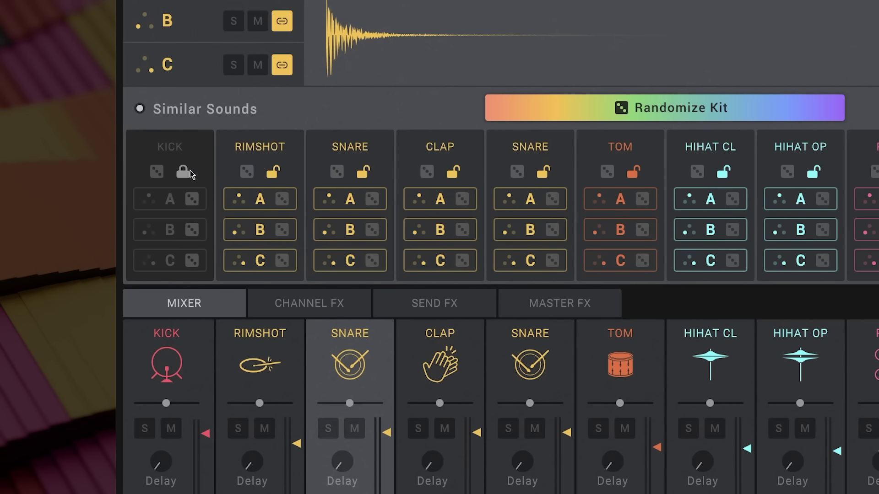
pyautogui.click(184, 172)
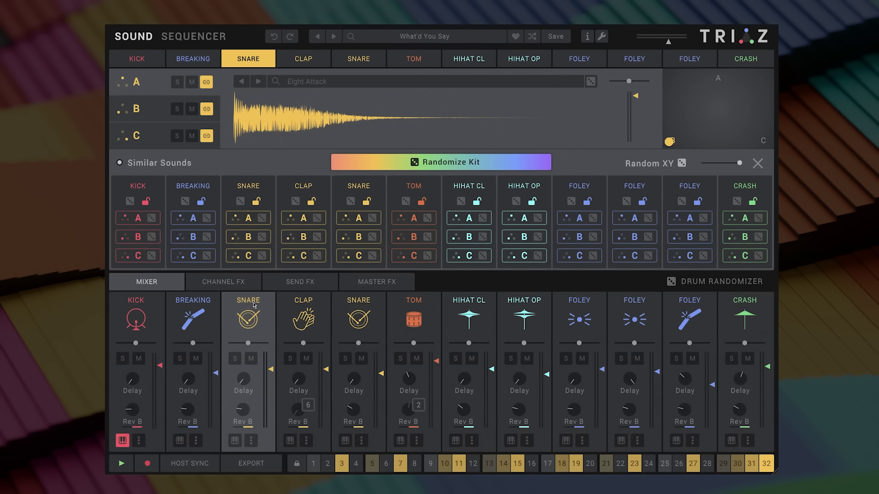
# Play the What'd You Say pattern and randomize its whole kit, three times with Similar Sounds on and twice with it off
pyautogui.press('space')
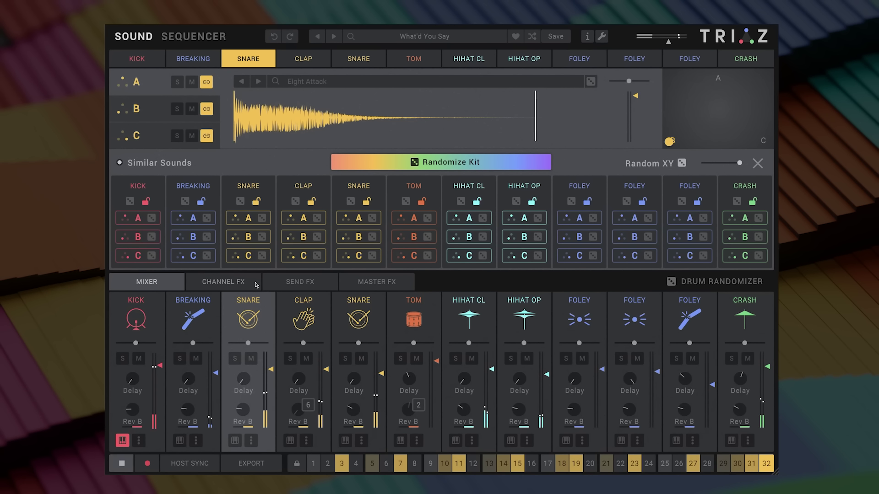
pyautogui.click(438, 164)
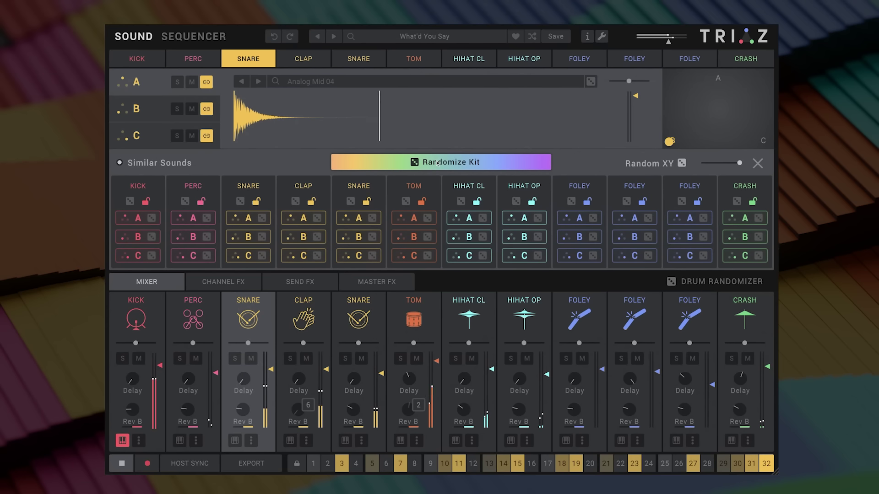
pyautogui.click(438, 163)
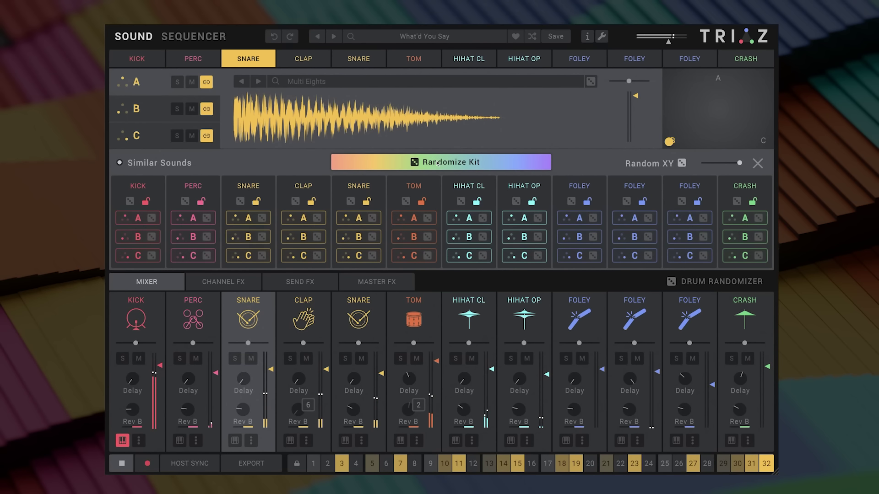
pyautogui.click(438, 163)
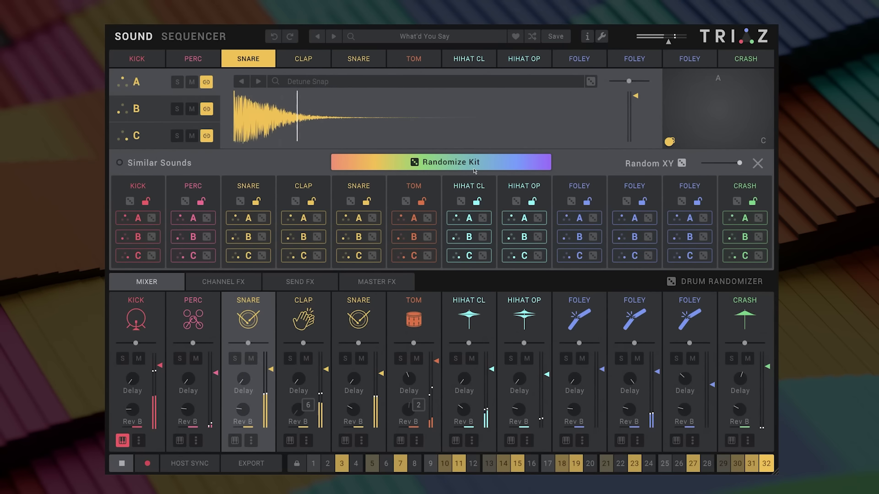
pyautogui.click(449, 163)
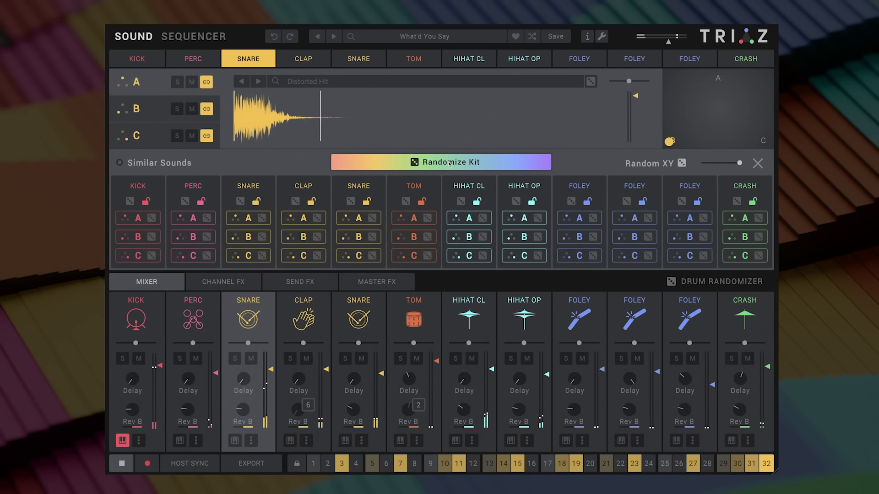
pyautogui.click(449, 163)
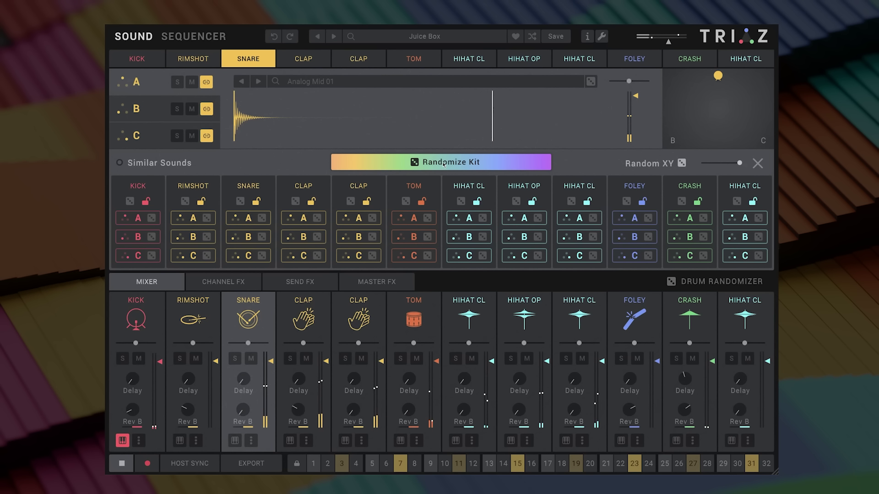
# View the Juice Box pattern in the sequencer and return to the Drum Randomizer on the sound page
pyautogui.click(200, 38)
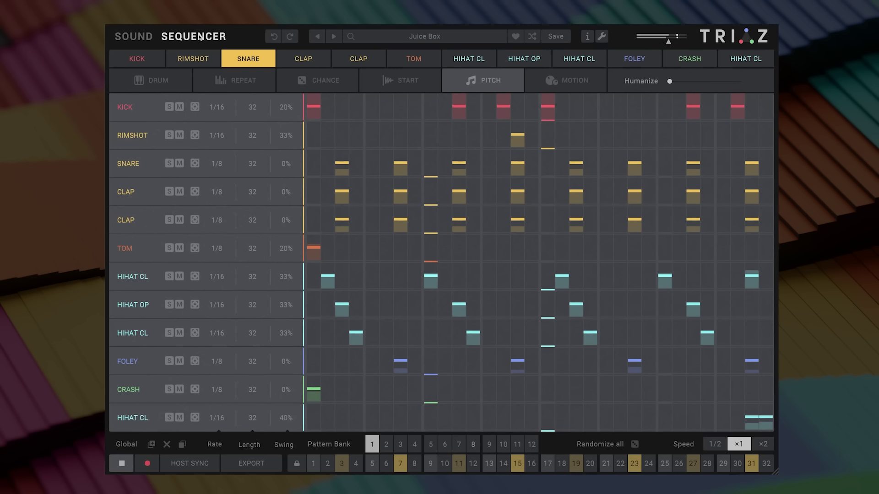
pyautogui.click(133, 36)
pyautogui.click(714, 281)
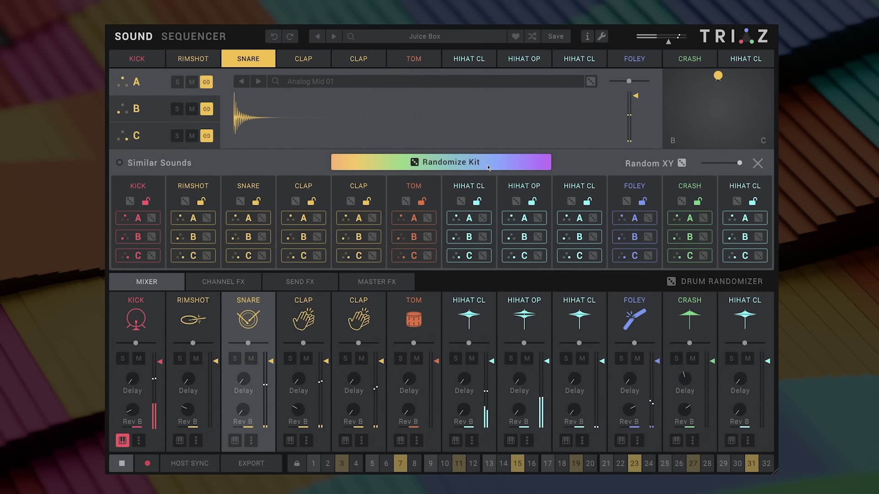
# Randomize the whole Juice Box kit twice with Similar Sounds on and three times with it off
pyautogui.click(135, 165)
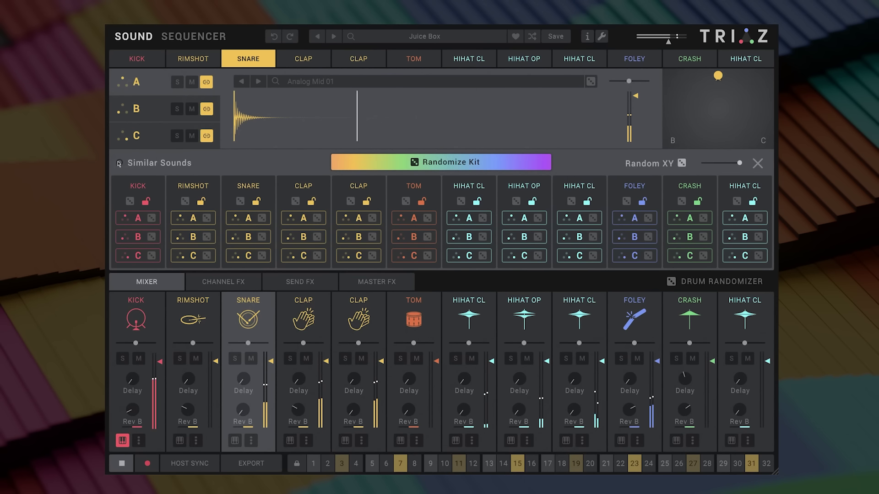
pyautogui.click(429, 162)
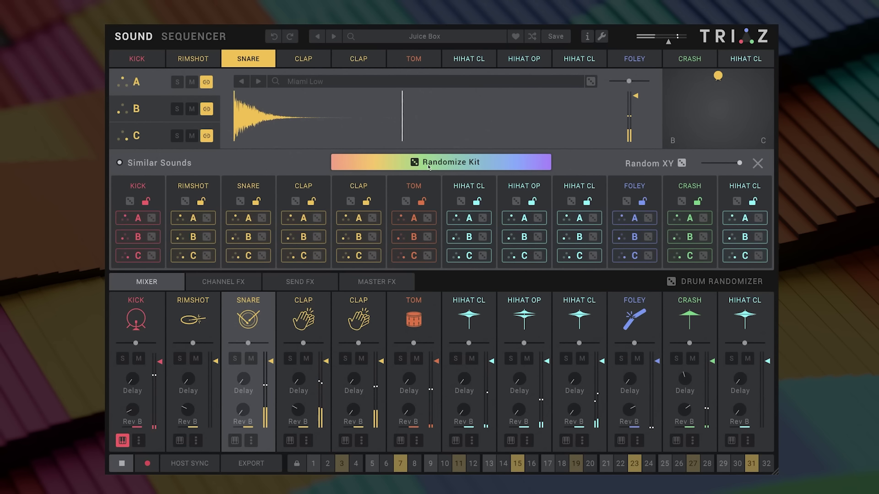
pyautogui.click(429, 167)
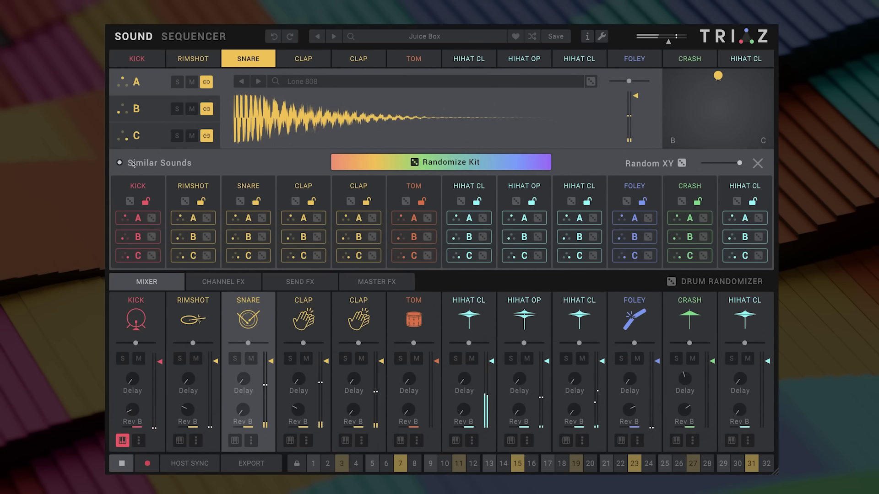
pyautogui.click(407, 167)
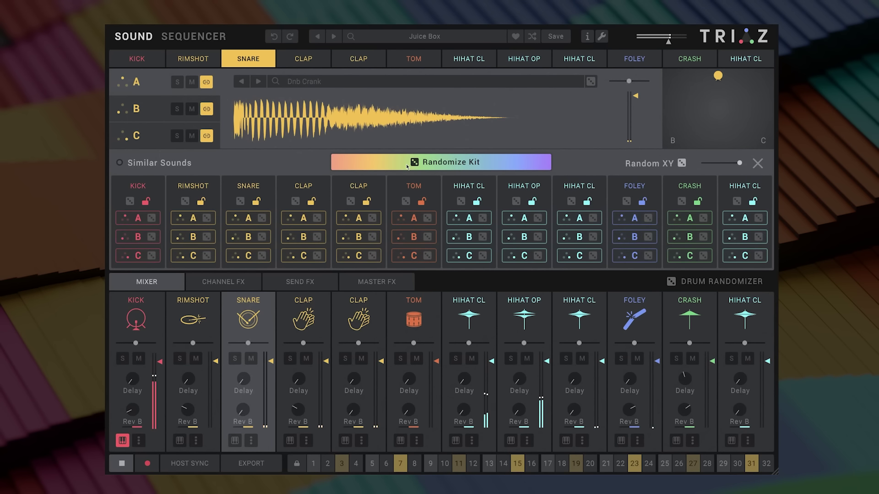
pyautogui.click(407, 166)
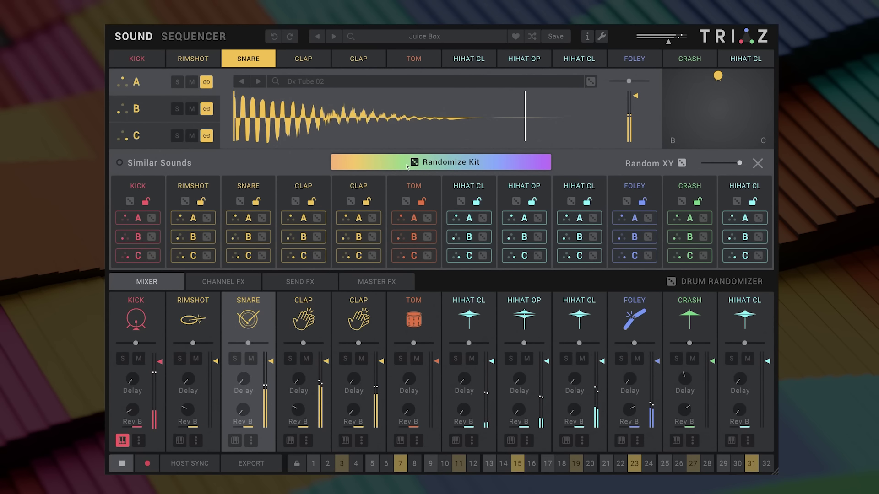
pyautogui.click(407, 165)
# Randomize the whole Loads of Luxury kit twice in the Drum Randomizer, turning Similar Sounds on
pyautogui.click(705, 282)
pyautogui.click(718, 282)
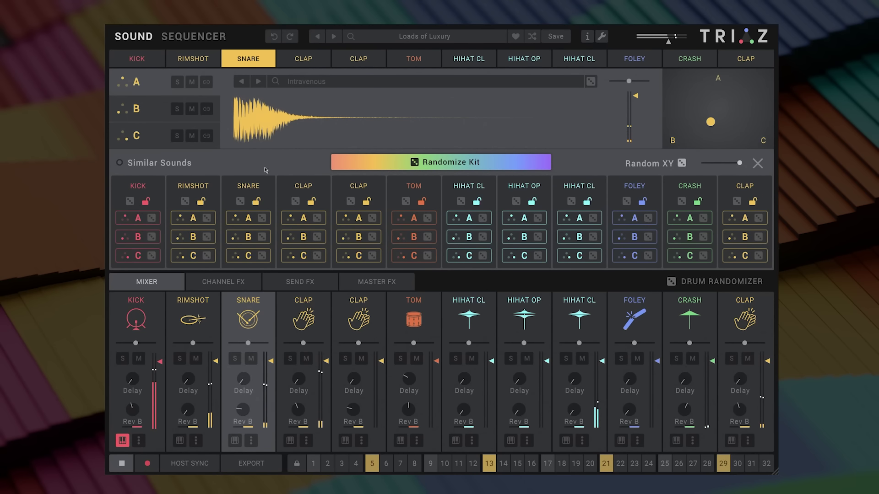
pyautogui.click(462, 163)
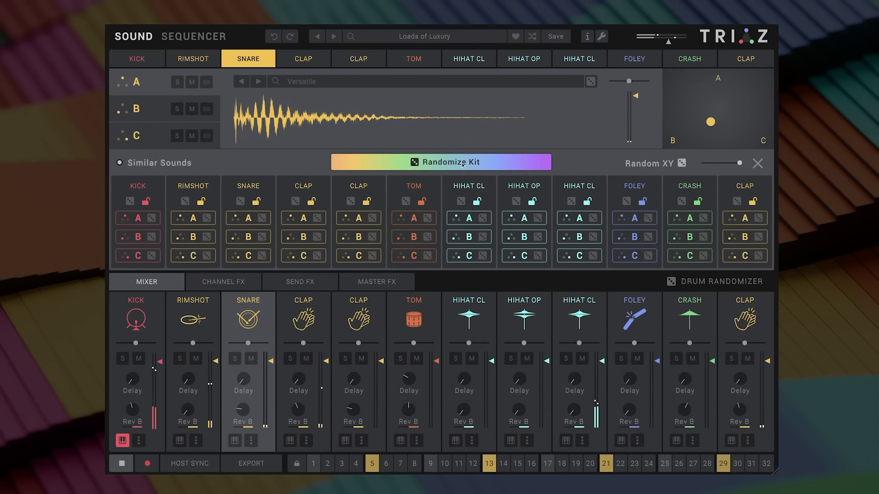
pyautogui.click(460, 164)
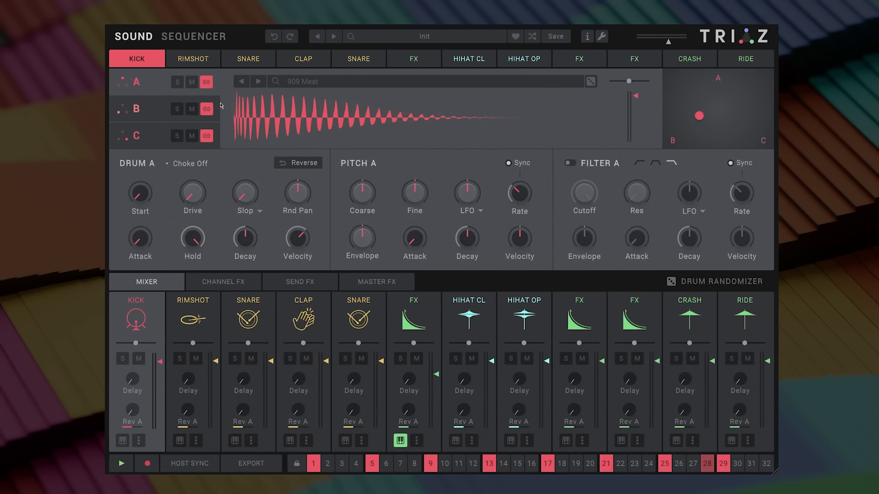
# Toggle the Kick's layer A link off and on, and start playback with the Kick soloed
pyautogui.click(207, 83)
pyautogui.click(207, 83)
pyautogui.click(207, 83)
pyautogui.click(208, 83)
pyautogui.click(208, 83)
pyautogui.click(208, 83)
pyautogui.click(121, 463)
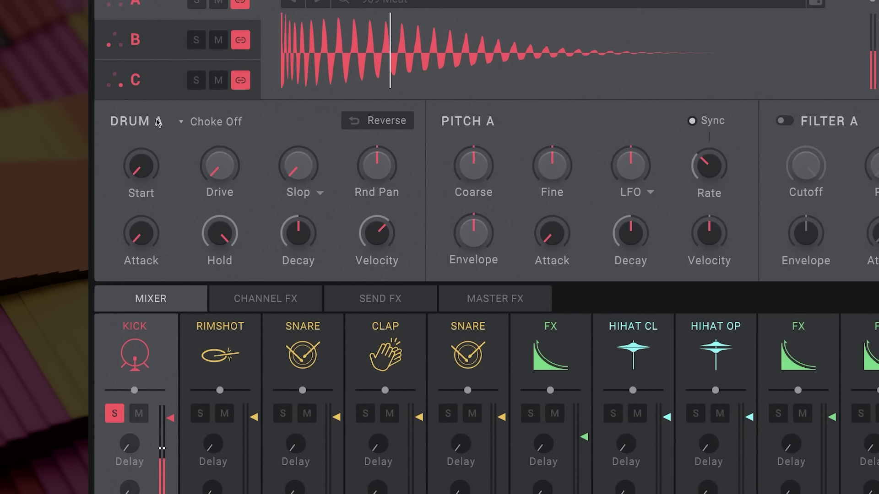
# Review the Kick's choke group choices, and try out Reverse and Drive on it before resetting both
pyautogui.click(208, 122)
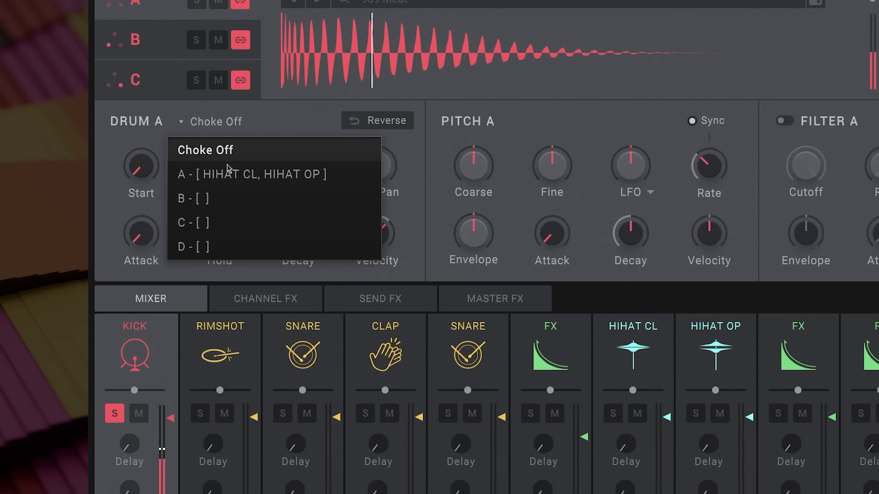
pyautogui.click(261, 114)
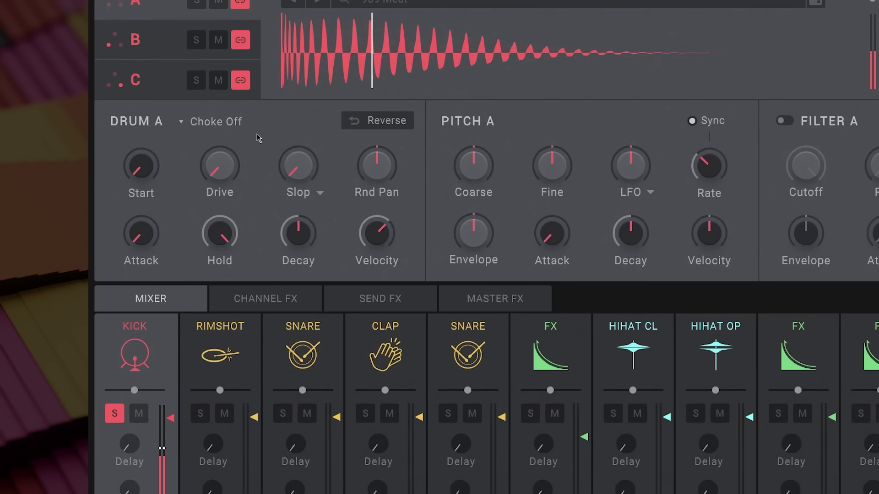
pyautogui.click(359, 123)
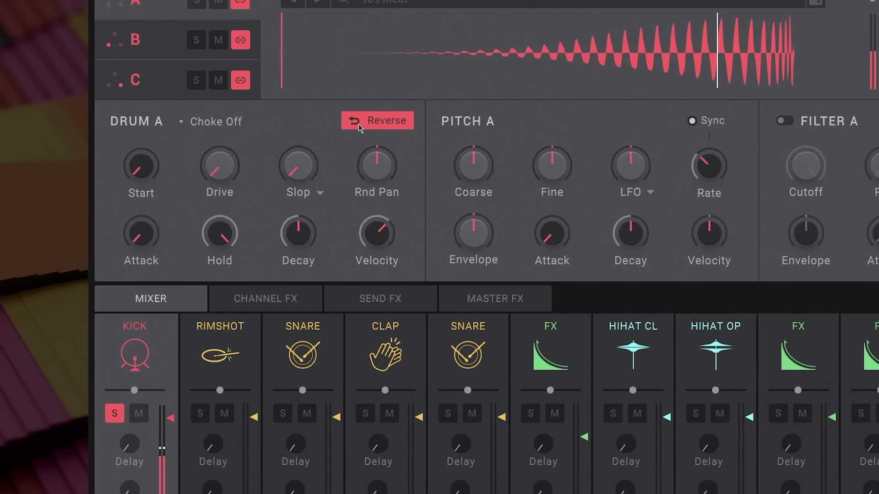
pyautogui.click(385, 122)
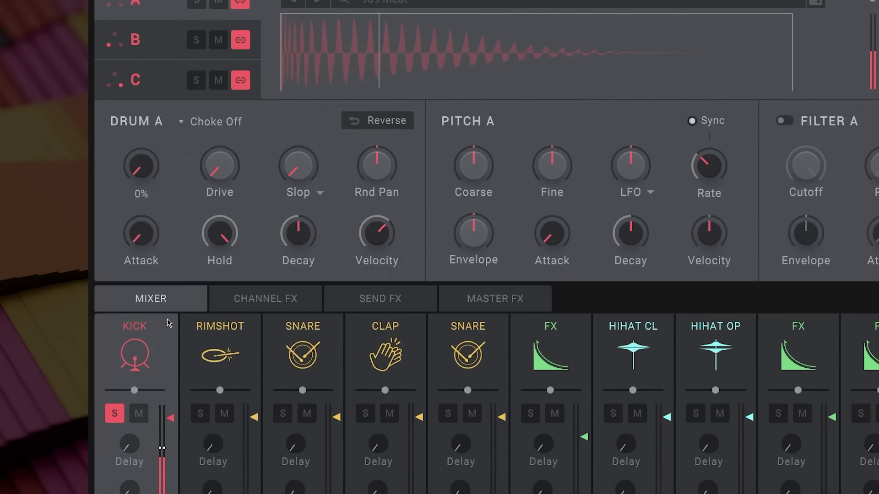
pyautogui.moveTo(219, 165)
pyautogui.mouseDown()
pyautogui.moveTo(220, 134)
pyautogui.moveTo(220, 167)
pyautogui.mouseUp()
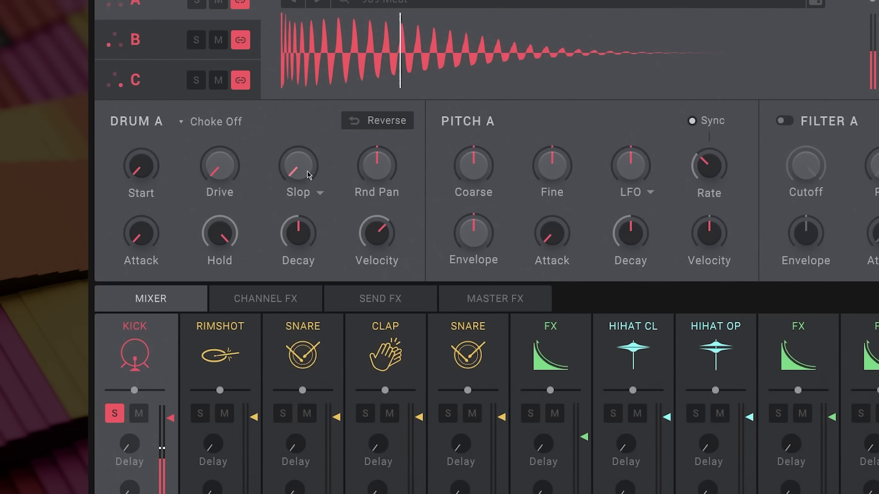
# Set the Kick's Slop to 100% and raise its Random Start, Random Volume, Random Pitch and Random Filter amounts, with Random Pitch at maximum
pyautogui.moveTo(306, 173); pyautogui.dragTo(306, 138)
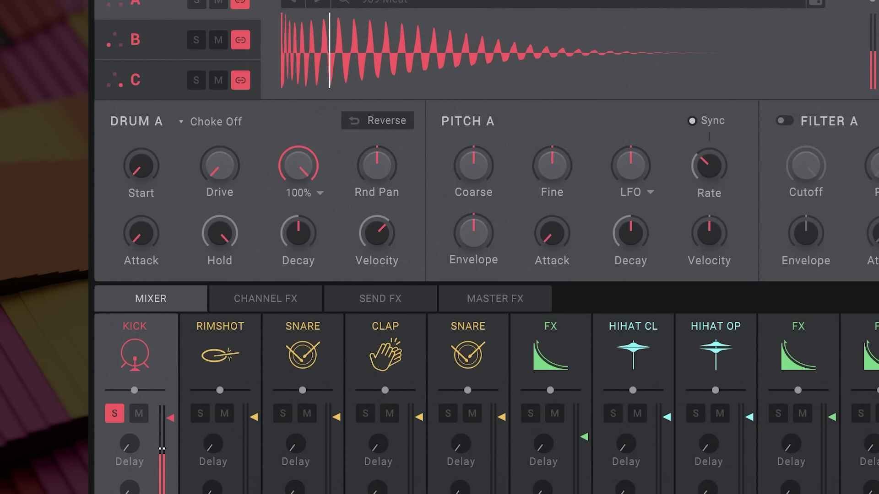
pyautogui.click(320, 194)
pyautogui.moveTo(380, 147); pyautogui.dragTo(454, 148)
pyautogui.moveTo(399, 191); pyautogui.dragTo(464, 196)
pyautogui.moveTo(417, 221); pyautogui.dragTo(492, 222)
pyautogui.moveTo(353, 257); pyautogui.dragTo(456, 266)
pyautogui.click(480, 120)
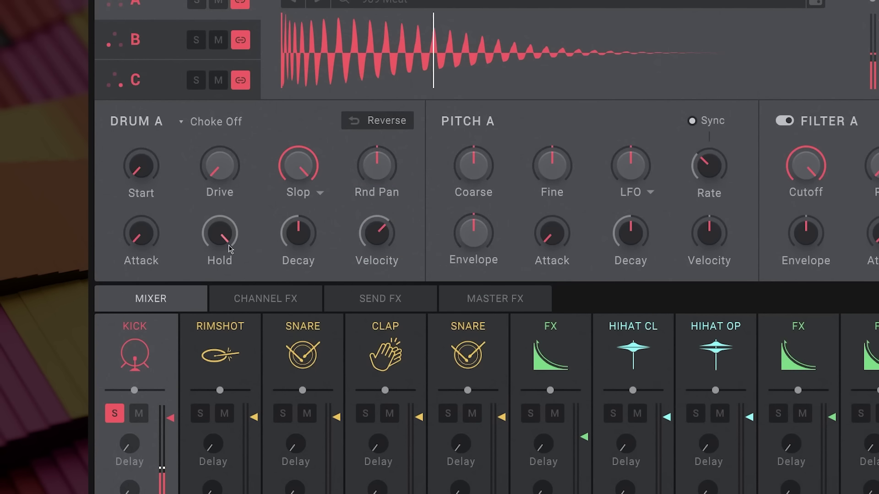
# Audition the Kick with Slop at 100% and recheck the individual Slop randomization amounts
pyautogui.moveTo(298, 166); pyautogui.dragTo(306, 21)
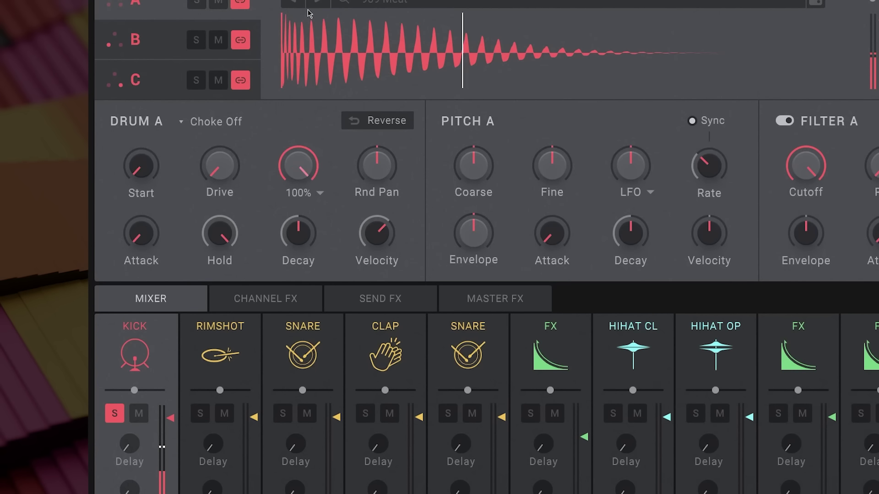
pyautogui.click(320, 193)
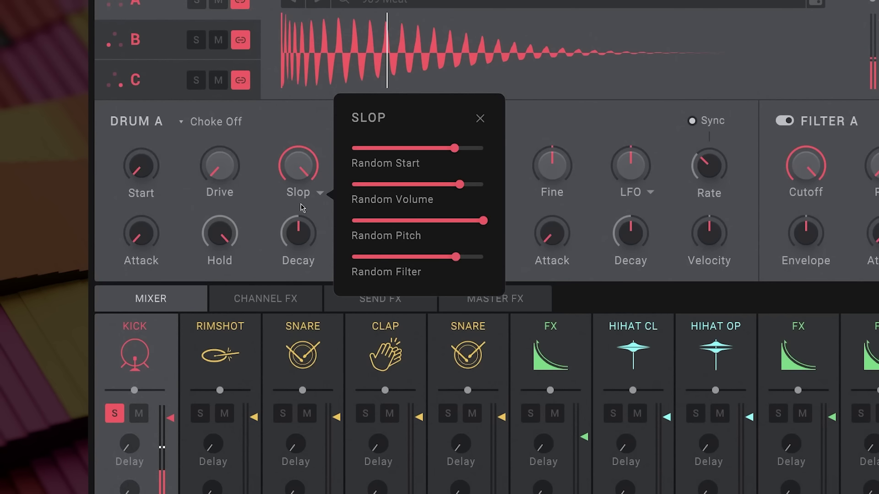
pyautogui.click(481, 118)
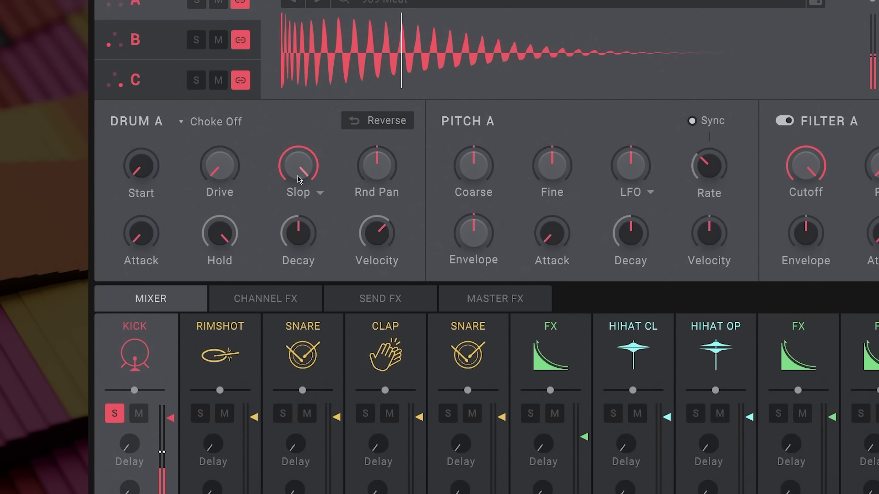
# Reset the Kick's Slop to its minimum and turn Rnd Pan up to its maximum
pyautogui.moveTo(302, 180); pyautogui.dragTo(298, 189)
pyautogui.moveTo(376, 166); pyautogui.dragTo(379, 136)
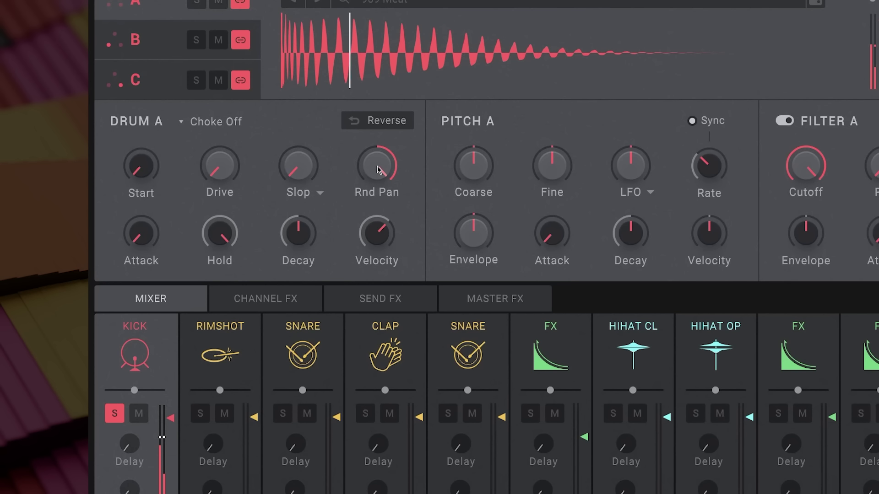
# Reset Drum A's random pan to centre and sweep its attack up to 184 ms and back to the minimum
pyautogui.moveTo(377, 166)
pyautogui.mouseDown()
pyautogui.moveTo(384, 184)
pyautogui.moveTo(392, 165)
pyautogui.mouseUp()
pyautogui.doubleClick(391, 165)
pyautogui.moveTo(142, 231); pyautogui.dragTo(159, 138)
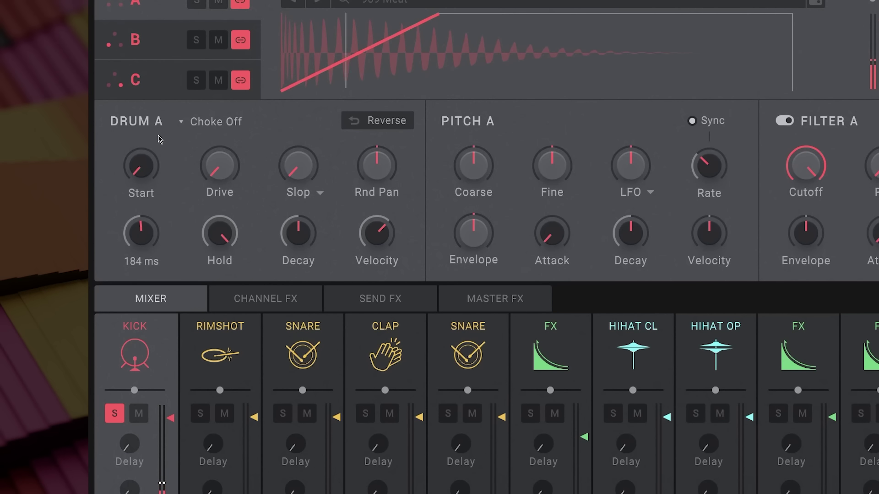
pyautogui.moveTo(159, 139); pyautogui.dragTo(163, 208)
# Sweep Drum A's hold down to the minimum, lengthen its decay, and return hold to the maximum
pyautogui.moveTo(223, 231); pyautogui.dragTo(210, 448)
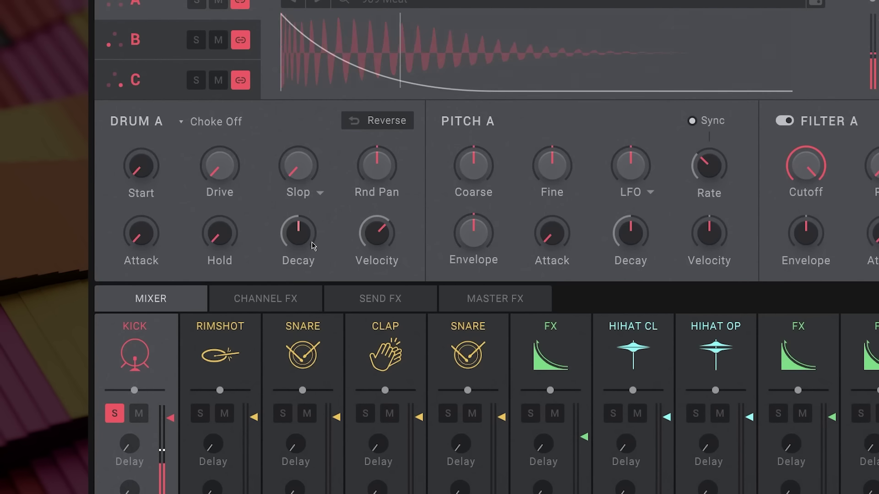
pyautogui.moveTo(302, 226)
pyautogui.moveTo(301, 227); pyautogui.dragTo(294, 158)
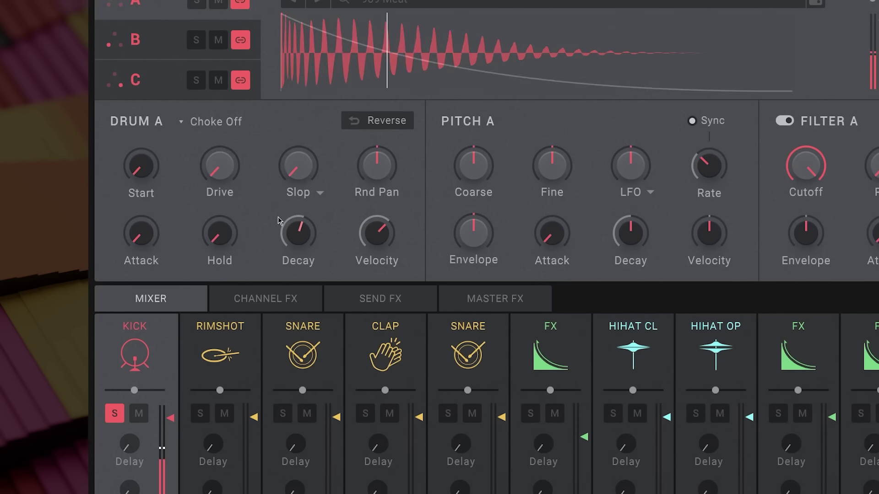
pyautogui.moveTo(220, 233); pyautogui.dragTo(295, 90)
# Sweep Drum A's velocity amount down and back up, leaving it at the maximum
pyautogui.moveTo(377, 231); pyautogui.dragTo(407, 325)
pyautogui.moveTo(361, 242); pyautogui.dragTo(402, 197)
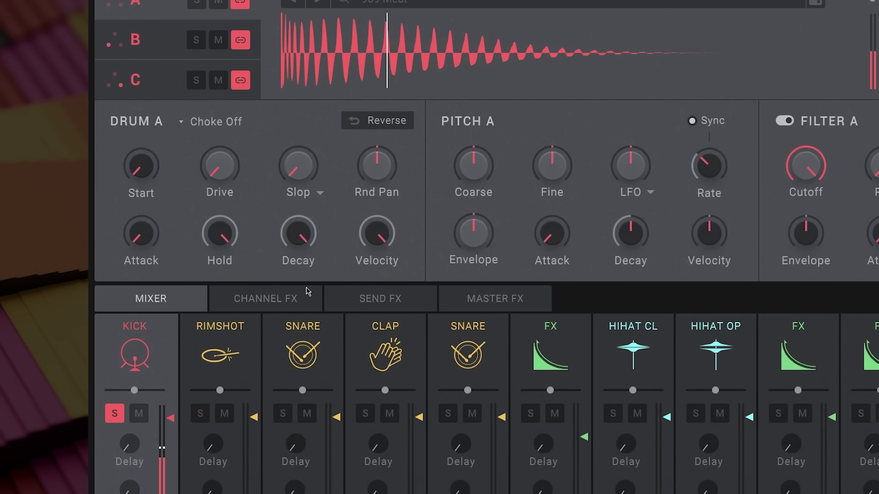
pyautogui.moveTo(378, 236); pyautogui.dragTo(403, 242)
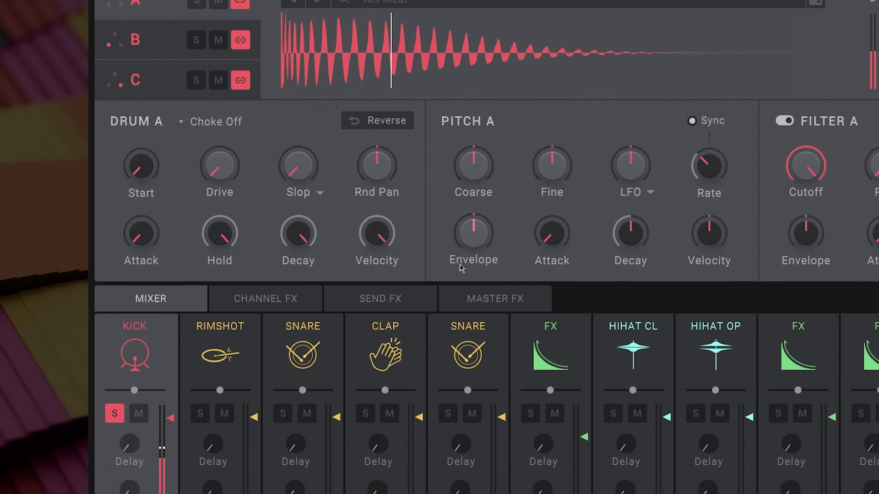
# Sweep Pitch A's coarse and fine tuning, resetting each to centre
pyautogui.moveTo(478, 166); pyautogui.dragTo(490, 110)
pyautogui.moveTo(337, 110); pyautogui.dragTo(329, 299)
pyautogui.doubleClick(325, 171)
pyautogui.moveTo(399, 167); pyautogui.dragTo(382, 438)
pyautogui.doubleClick(400, 167)
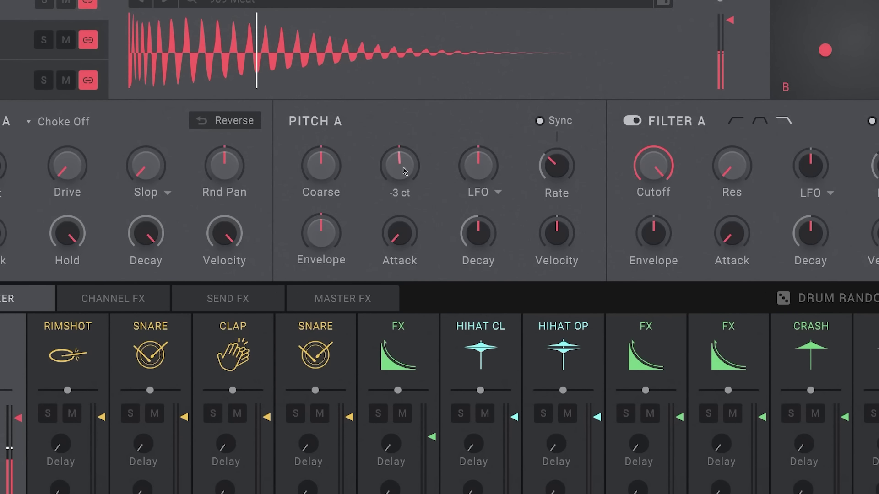
# Set Pitch A's LFO amount to 100% and audition its waveforms and Random Shape amounts, ending on a sine with no randomness
pyautogui.moveTo(478, 166); pyautogui.dragTo(496, 18)
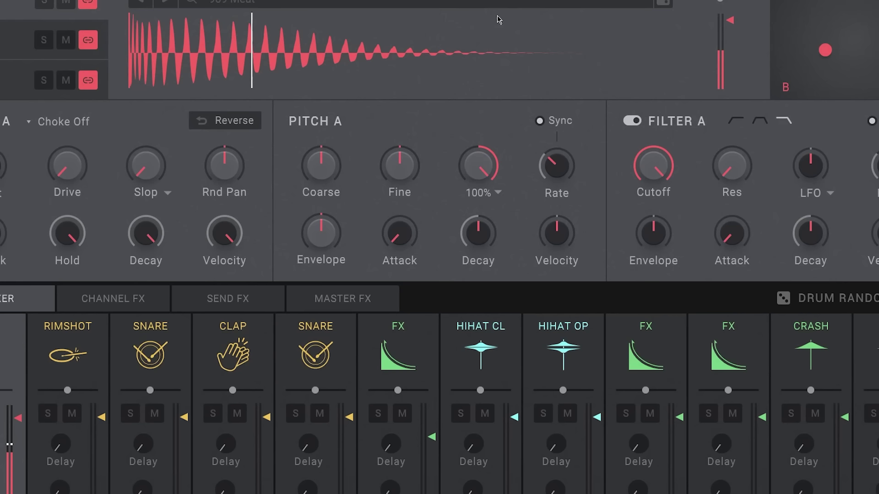
pyautogui.click(498, 193)
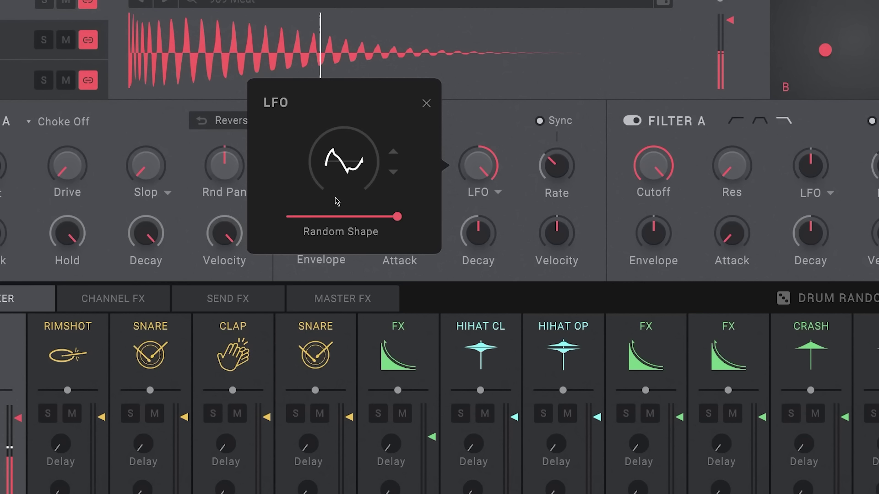
pyautogui.moveTo(353, 217); pyautogui.dragTo(162, 216)
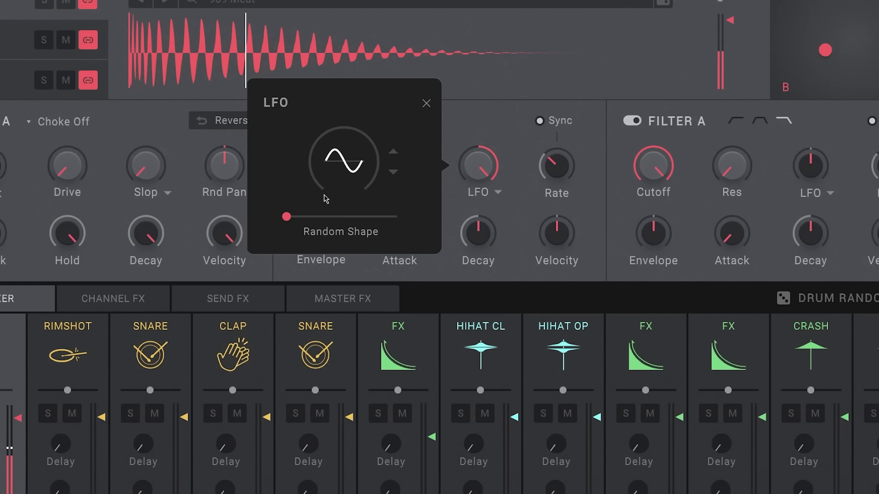
pyautogui.moveTo(313, 149); pyautogui.dragTo(388, 149)
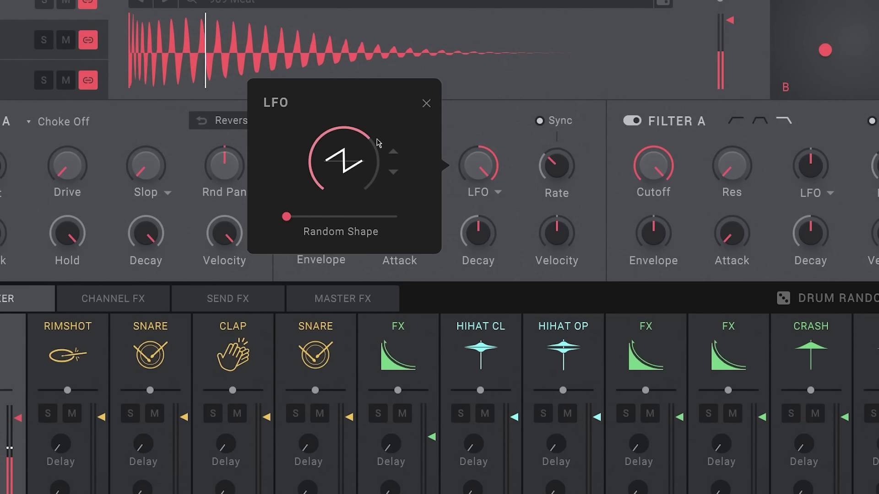
pyautogui.moveTo(371, 189); pyautogui.dragTo(323, 262)
pyautogui.moveTo(283, 213); pyautogui.dragTo(491, 223)
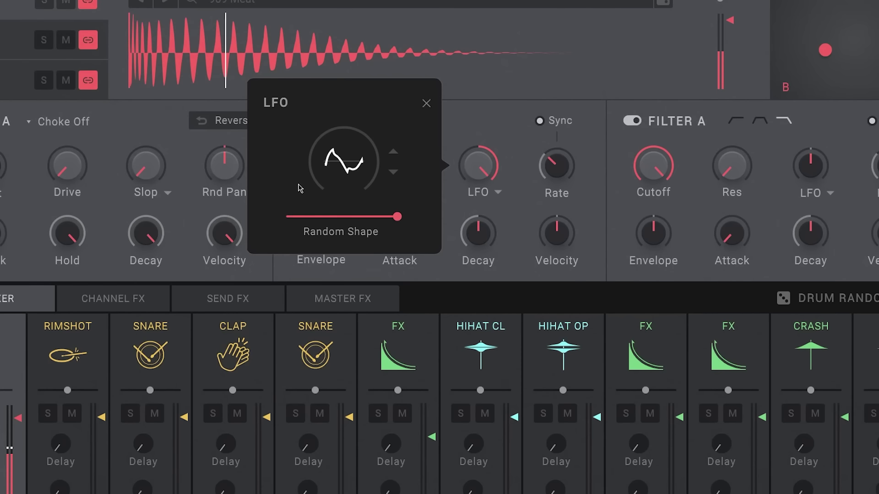
pyautogui.moveTo(398, 217); pyautogui.dragTo(185, 215)
pyautogui.click(425, 103)
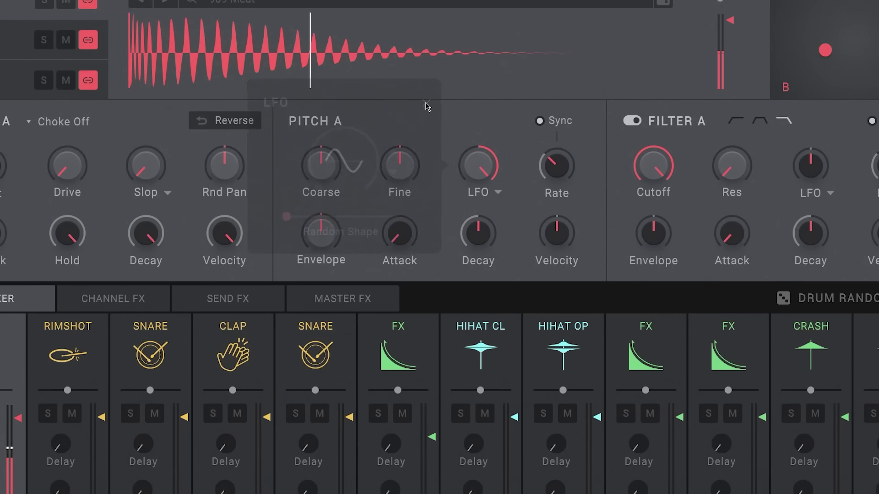
# Raise Pitch A's LFO rate slightly and toggle its tempo sync on and off
pyautogui.moveTo(559, 158); pyautogui.dragTo(562, 128)
pyautogui.click(541, 123)
pyautogui.click(539, 122)
# Sweep Pitch A's envelope amount to full positive and full negative, and reset it to centre
pyautogui.moveTo(321, 232); pyautogui.dragTo(324, 185)
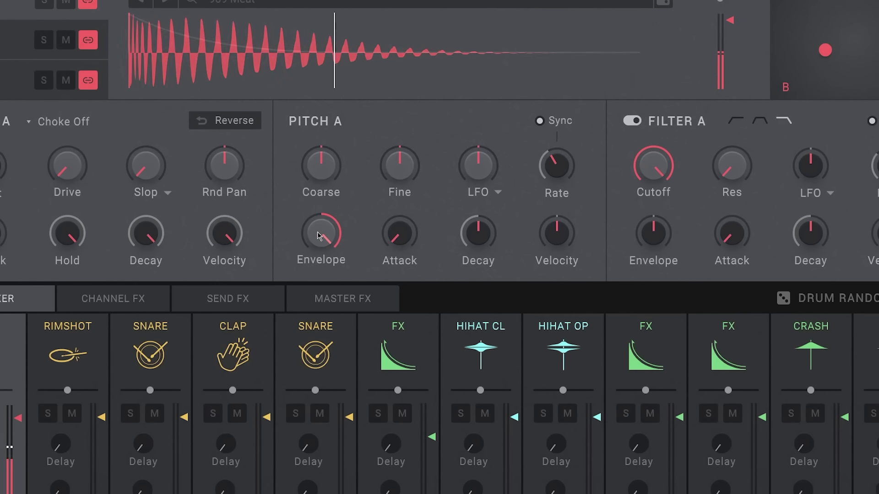
pyautogui.moveTo(319, 232)
pyautogui.moveTo(323, 233); pyautogui.dragTo(311, 324)
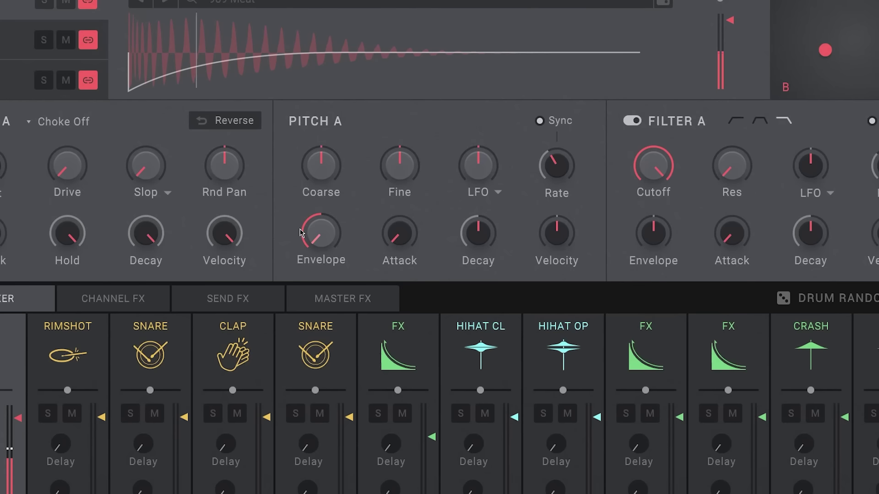
pyautogui.doubleClick(315, 233)
# Audition Pitch A's envelope with a strong positive amount and longer attack and decay times
pyautogui.moveTo(380, 245); pyautogui.dragTo(409, 109)
pyautogui.moveTo(478, 239); pyautogui.dragTo(479, 231)
pyautogui.moveTo(322, 233); pyautogui.dragTo(357, 146)
pyautogui.moveTo(399, 232); pyautogui.dragTo(403, 283)
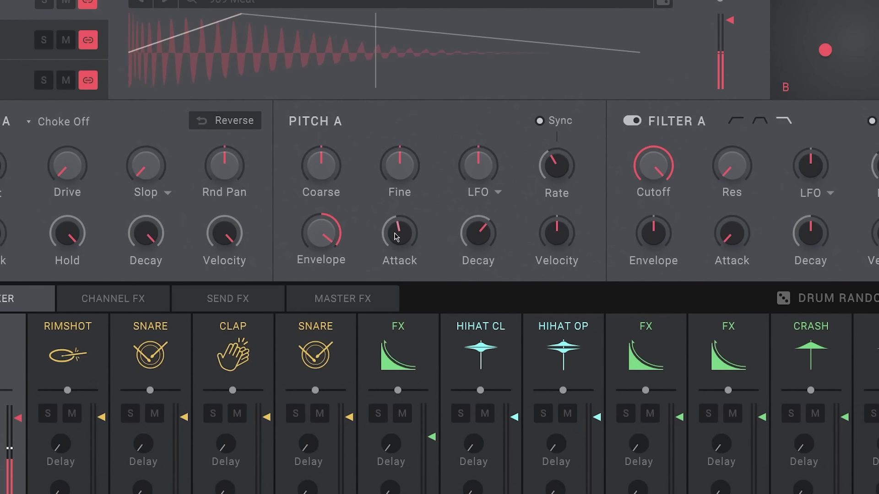
# Sweep Pitch A's velocity amount and reset both it and the pitch envelope amount to centre
pyautogui.moveTo(321, 234); pyautogui.dragTo(324, 275)
pyautogui.moveTo(565, 239); pyautogui.dragTo(566, 281)
pyautogui.doubleClick(320, 232)
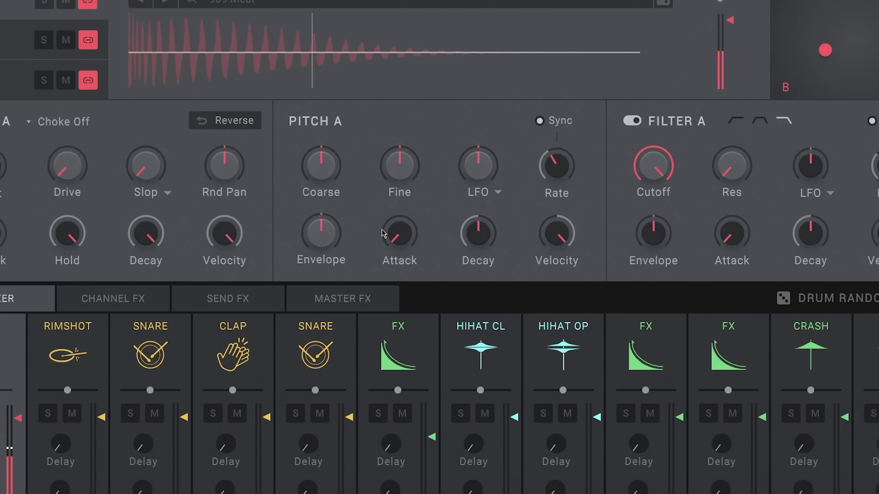
pyautogui.moveTo(552, 236); pyautogui.dragTo(553, 183)
pyautogui.moveTo(557, 235)
pyautogui.mouseDown()
pyautogui.moveTo(554, 3)
pyautogui.moveTo(559, 241)
pyautogui.mouseUp()
pyautogui.doubleClick(559, 239)
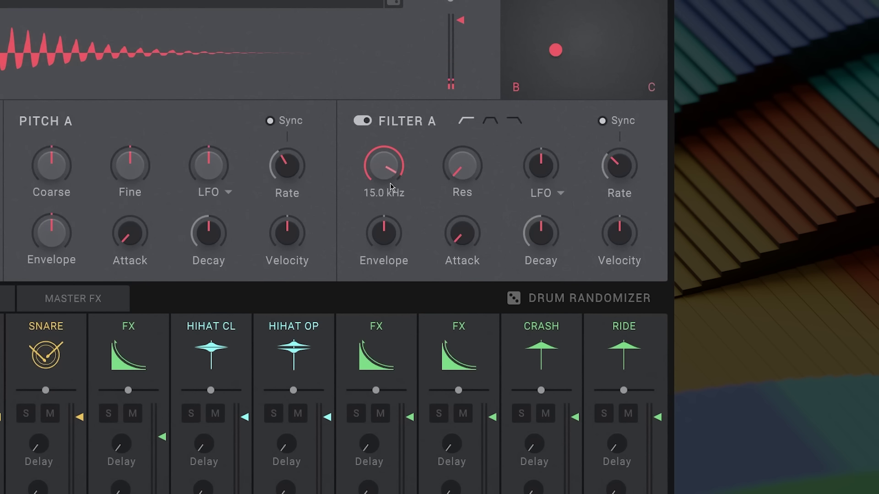
# Switch Filter A to low-pass, with the cutoff fully open and the resonance at minimum
pyautogui.click(513, 122)
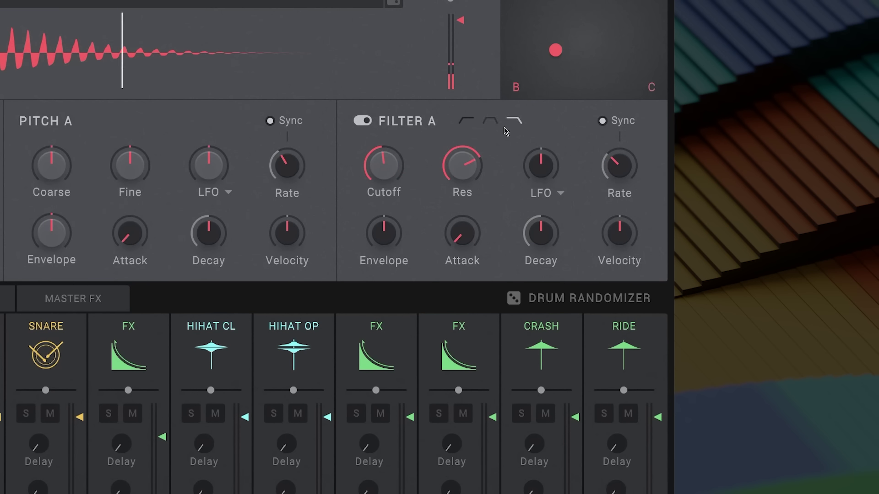
pyautogui.moveTo(383, 153); pyautogui.dragTo(398, 64)
pyautogui.moveTo(462, 169); pyautogui.dragTo(462, 183)
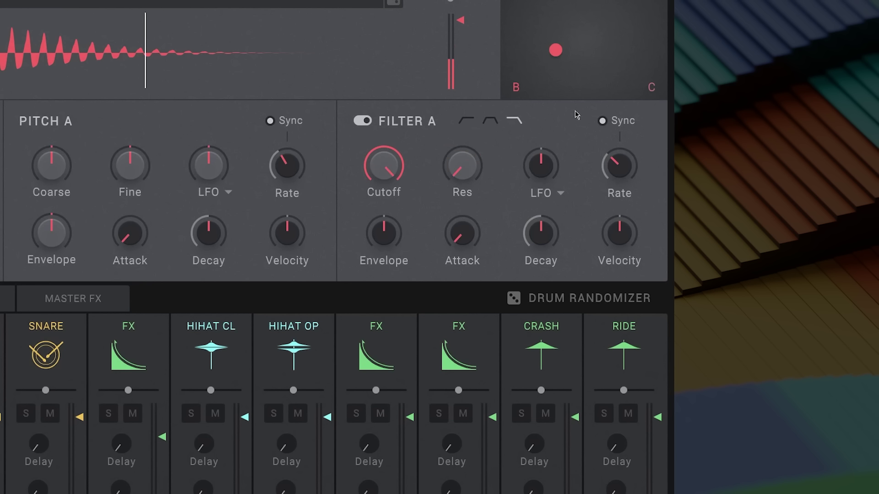
# Set Filter A's LFO to maximum Random Shape with a different waveform, sweep its amount to full, and reset the amount to centre
pyautogui.click(549, 193)
pyautogui.moveTo(401, 219); pyautogui.dragTo(477, 215)
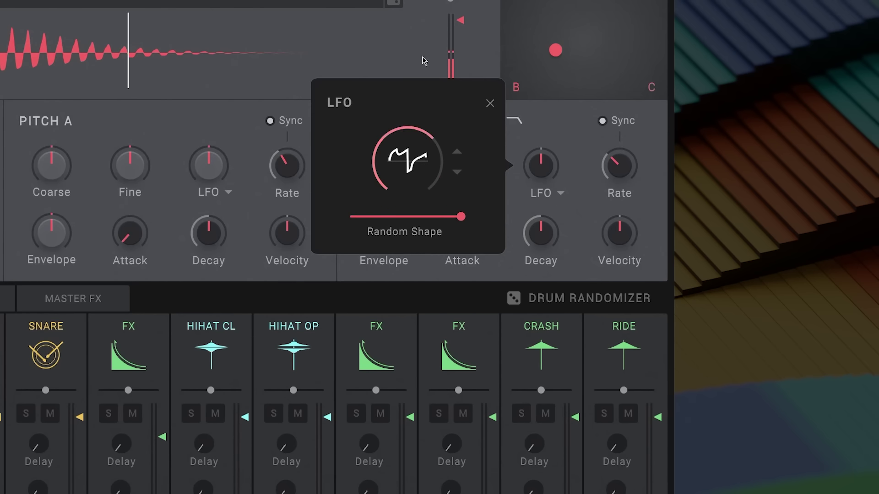
pyautogui.click(490, 103)
pyautogui.moveTo(534, 166); pyautogui.dragTo(535, 151)
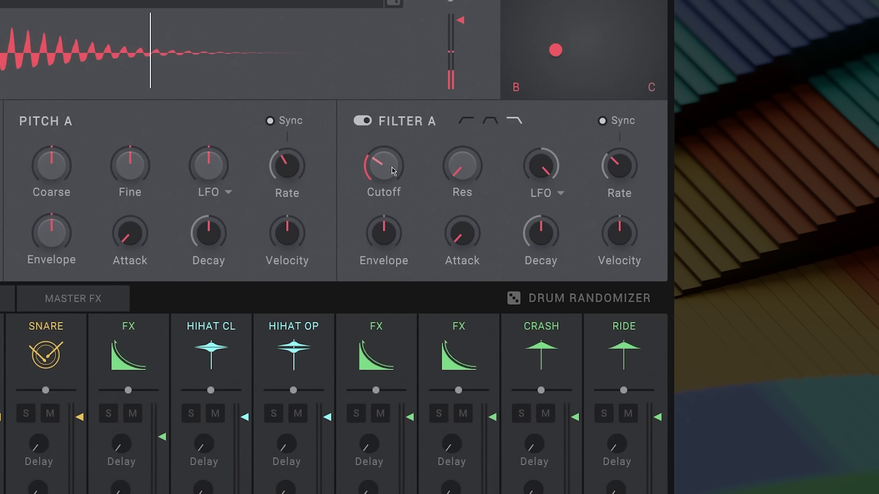
pyautogui.doubleClick(541, 164)
# Adjust Filter A's cutoff and lengthen its envelope attack and decay while sweeping the filter envelope amount
pyautogui.moveTo(383, 165); pyautogui.dragTo(384, 160)
pyautogui.moveTo(456, 248); pyautogui.dragTo(457, 242)
pyautogui.moveTo(540, 226); pyautogui.dragTo(540, 217)
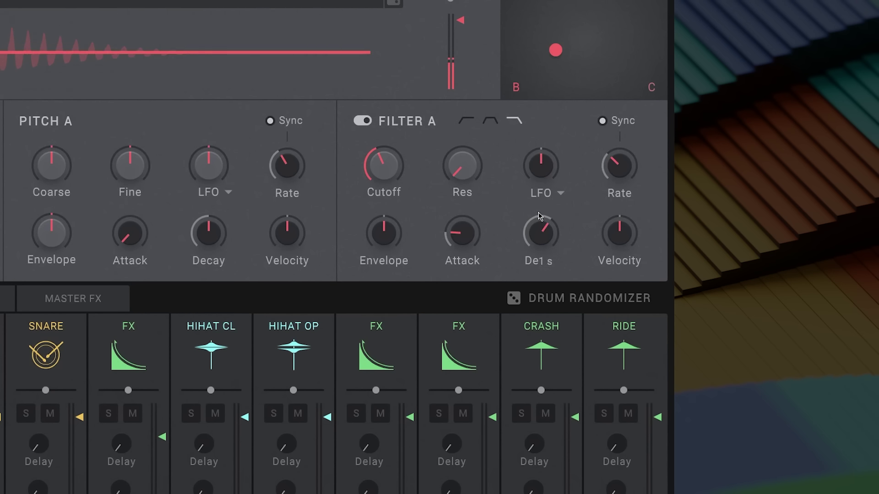
pyautogui.moveTo(387, 233)
pyautogui.mouseDown()
pyautogui.moveTo(374, 205)
pyautogui.moveTo(377, 232)
pyautogui.mouseUp()
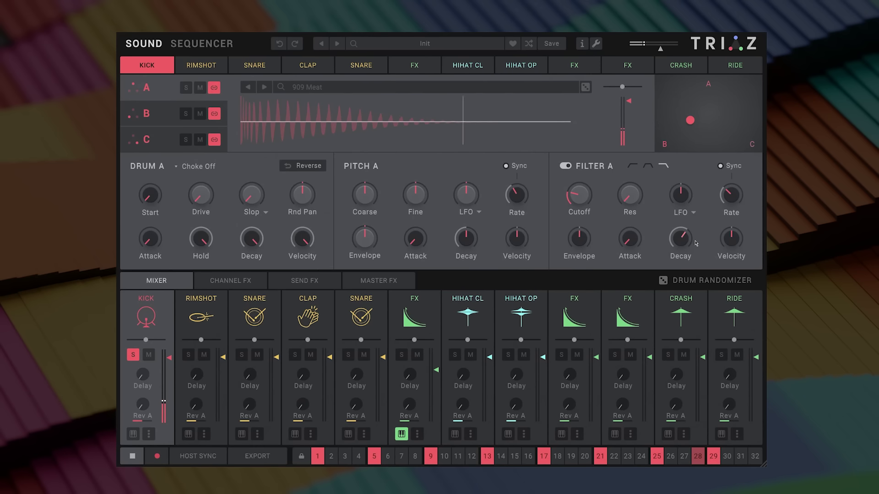
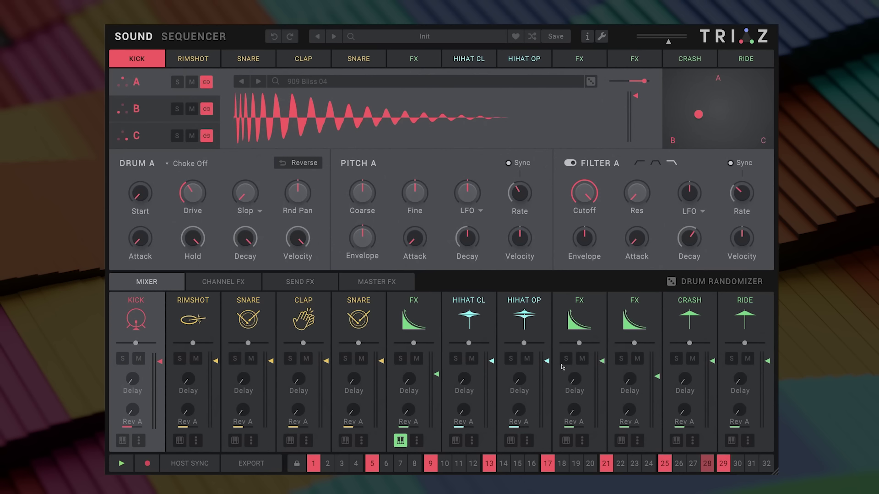
# Start playback with the Give It To Me FX channel soloed and open the channel effects of the Dreamy Bell FX channel
pyautogui.click(621, 359)
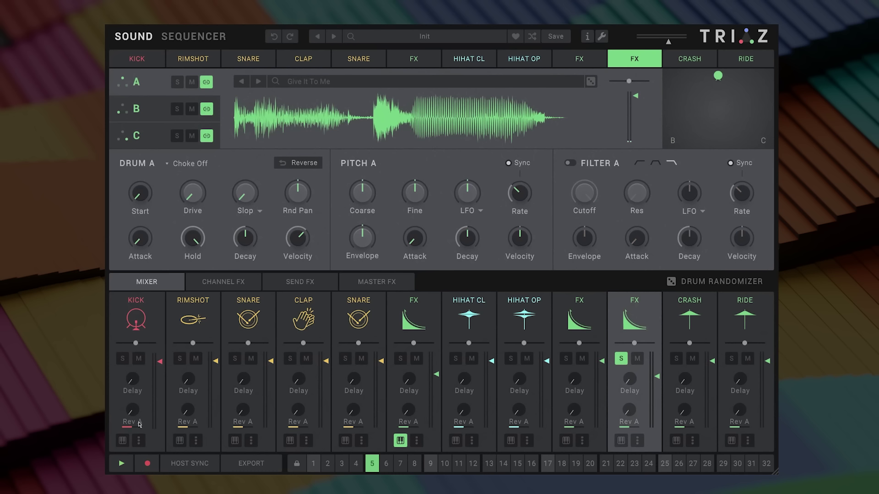
pyautogui.click(121, 463)
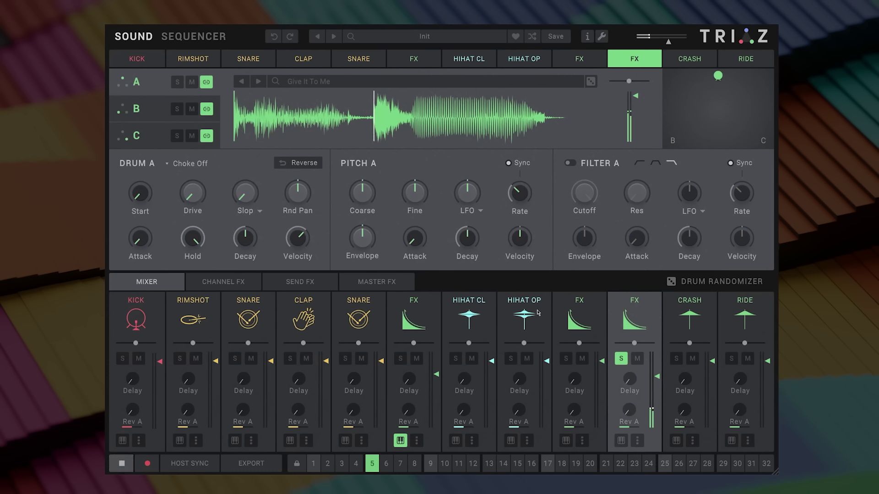
pyautogui.click(587, 363)
pyautogui.click(244, 283)
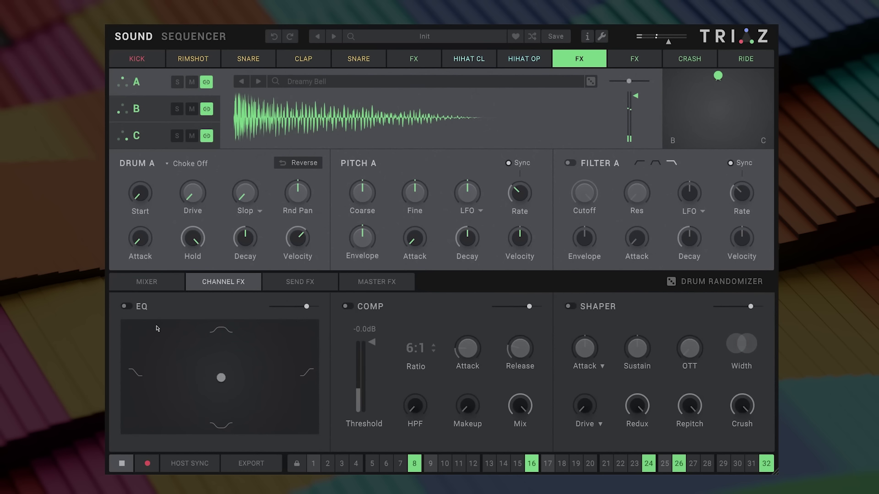
# Enable the channel EQ and move its puck around the pad into the lower-right quadrant, trying the EQ output level
pyautogui.click(125, 306)
pyautogui.moveTo(221, 378); pyautogui.dragTo(140, 425)
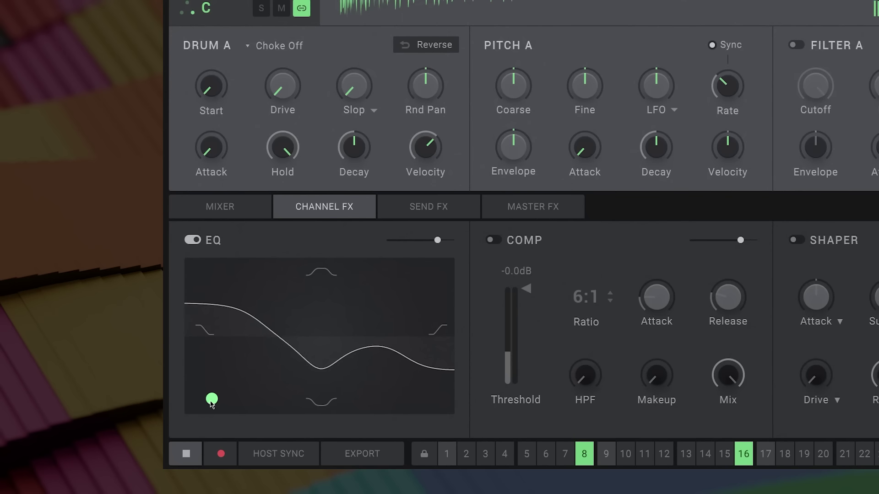
pyautogui.moveTo(211, 403); pyautogui.dragTo(212, 352)
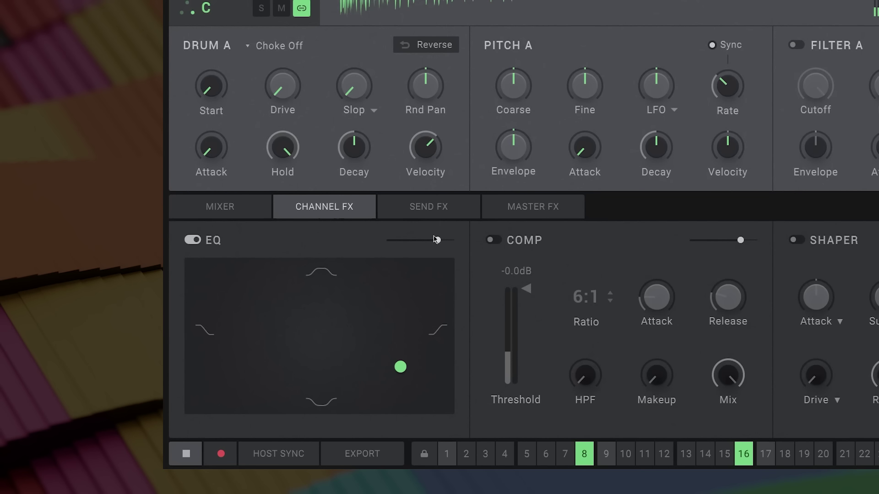
pyautogui.moveTo(436, 240); pyautogui.dragTo(457, 247)
# Enable the channel compressor, setting its threshold to -13.6 dB and its ratio to infinity
pyautogui.click(492, 240)
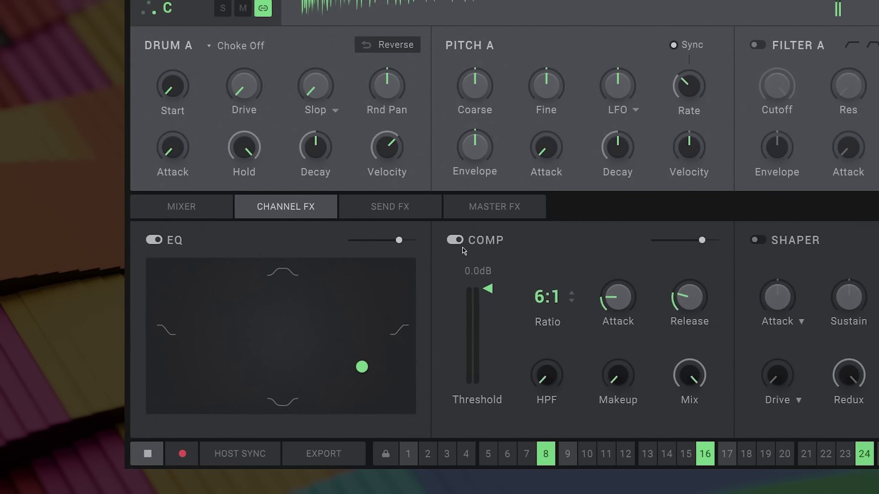
pyautogui.moveTo(527, 290); pyautogui.dragTo(518, 351)
pyautogui.moveTo(325, 351); pyautogui.dragTo(325, 321)
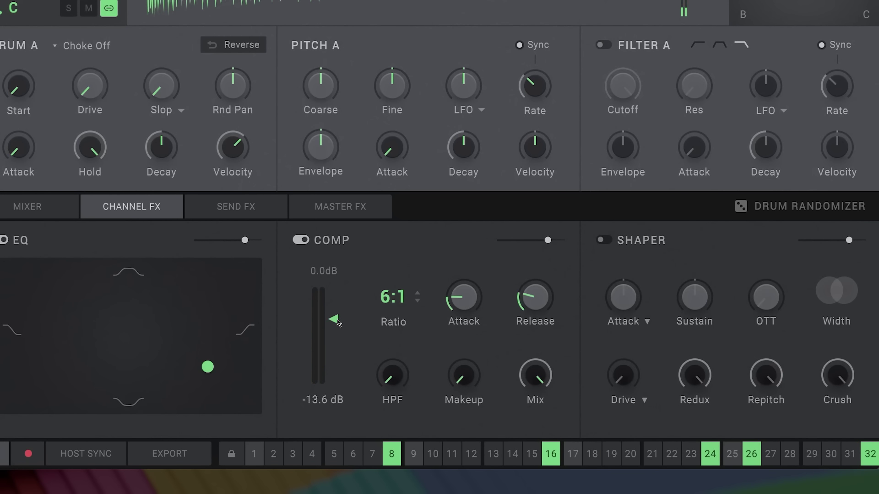
pyautogui.moveTo(398, 303); pyautogui.dragTo(441, 328)
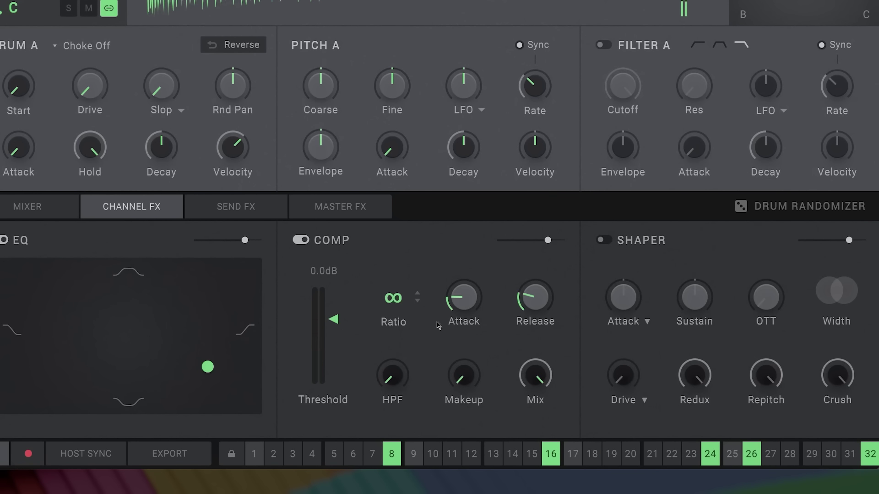
# Raise the compressor's HPF and set its ratio to 5:1 and its threshold to -24.0 dB
pyautogui.moveTo(400, 303); pyautogui.dragTo(399, 320)
pyautogui.moveTo(392, 364); pyautogui.dragTo(407, 244)
pyautogui.moveTo(332, 320)
pyautogui.mouseDown()
pyautogui.moveTo(330, 339)
pyautogui.moveTo(331, 329)
pyautogui.mouseUp()
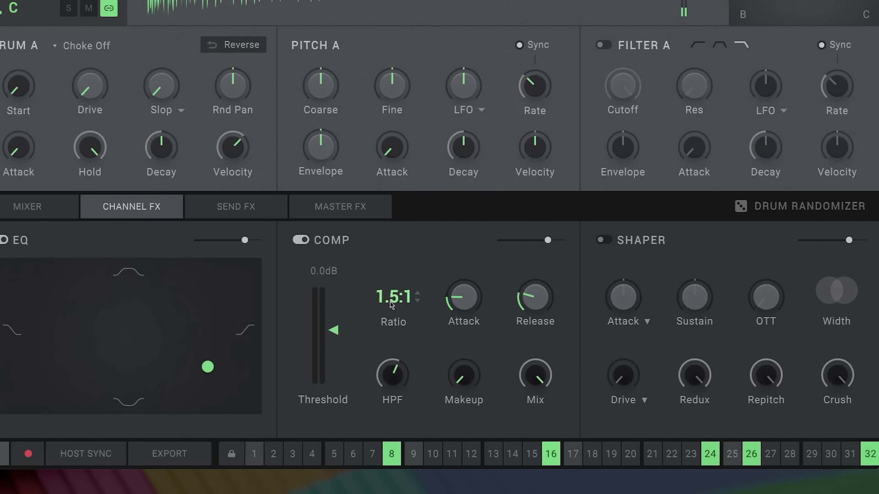
pyautogui.moveTo(393, 297); pyautogui.dragTo(397, 272)
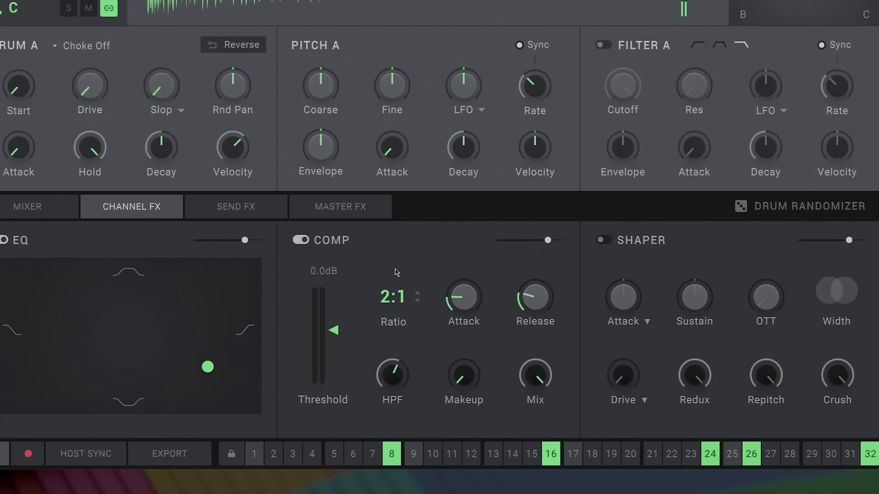
pyautogui.moveTo(397, 272); pyautogui.dragTo(399, 235)
pyautogui.moveTo(334, 331)
pyautogui.mouseDown()
pyautogui.moveTo(334, 345)
pyautogui.moveTo(336, 338)
pyautogui.mouseUp()
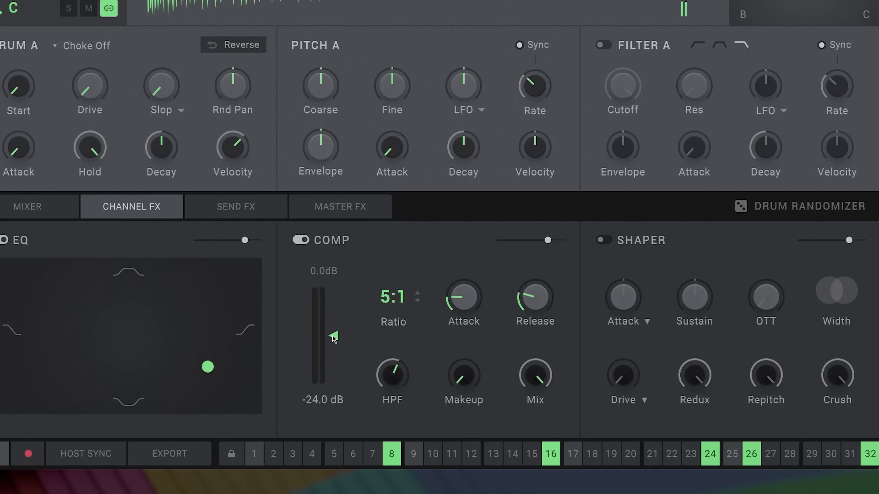
# Enable the shaper, try lowered Attack amounts, look at the attack mode options and reset Attack to centre
pyautogui.click(571, 307)
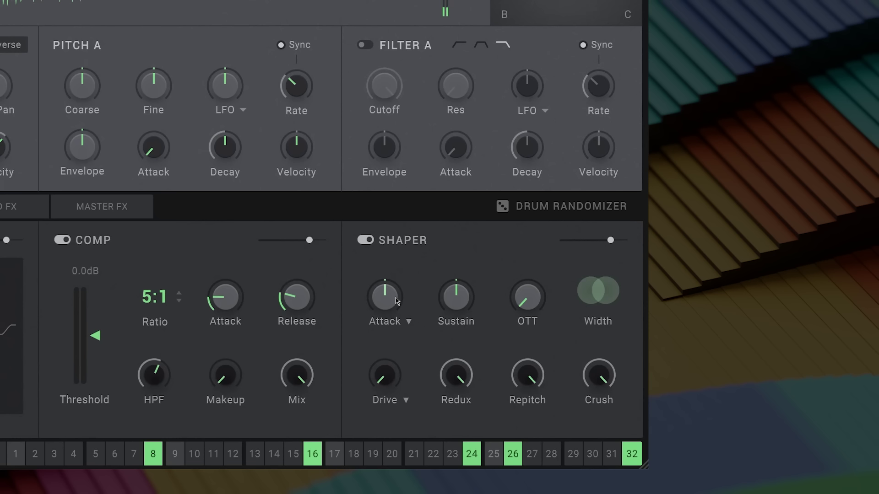
pyautogui.moveTo(398, 301); pyautogui.dragTo(388, 310)
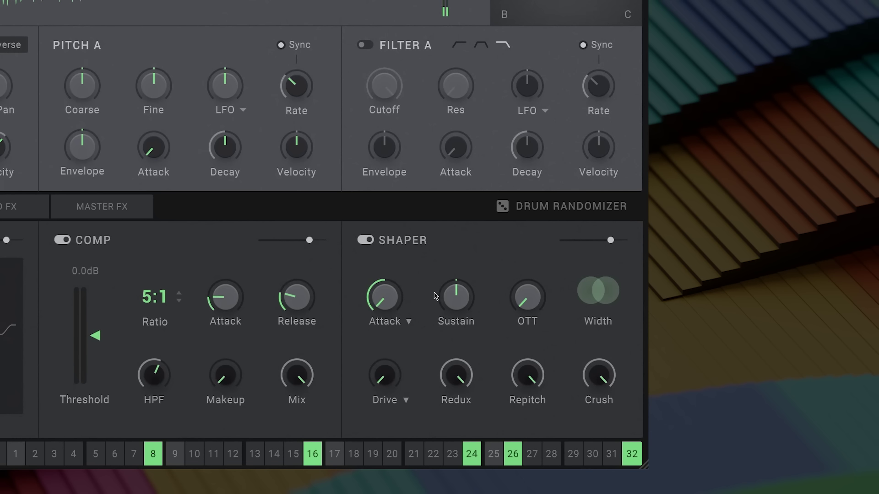
pyautogui.doubleClick(388, 311)
pyautogui.click(409, 323)
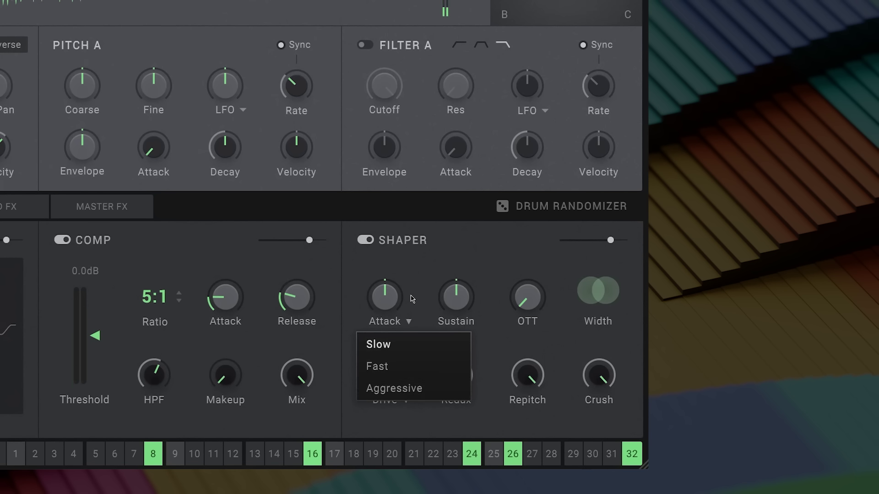
pyautogui.click(412, 298)
pyautogui.moveTo(395, 299); pyautogui.dragTo(393, 305)
pyautogui.doubleClick(391, 307)
# Try the shaper's Sustain at maximum and reset it, then raise OTT and widen the stereo Width
pyautogui.moveTo(456, 303); pyautogui.dragTo(456, 288)
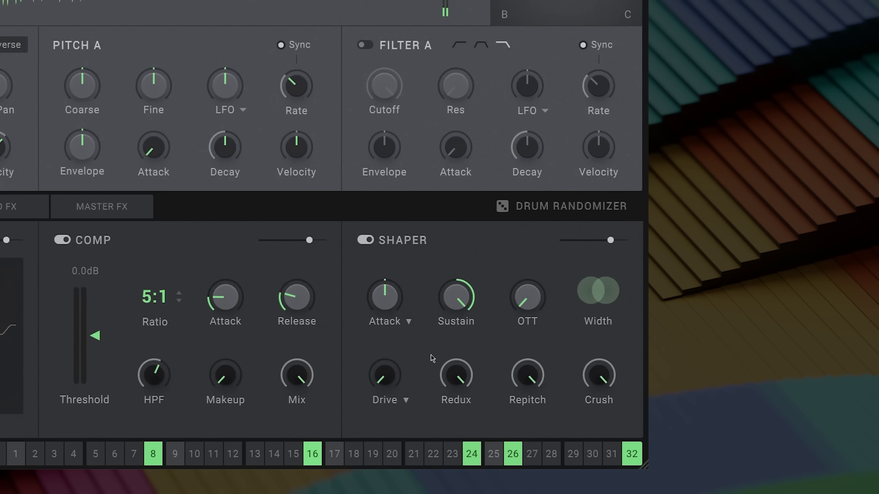
pyautogui.doubleClick(456, 302)
pyautogui.moveTo(522, 303); pyautogui.dragTo(526, 267)
pyautogui.moveTo(598, 291)
pyautogui.mouseDown()
pyautogui.moveTo(634, 32)
pyautogui.moveTo(605, 252)
pyautogui.mouseUp()
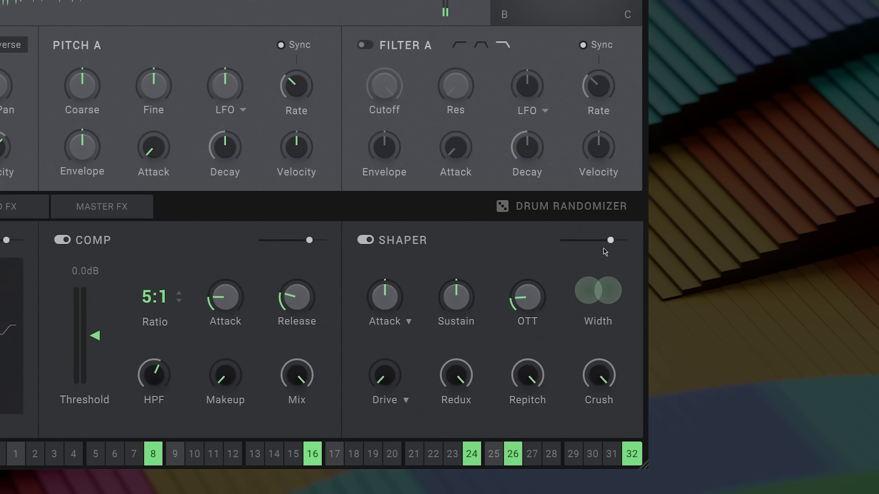
# Audition the shaper's Drive at 22.3 dB, switch its type to Mid Crunch and turn Drive back to minimum
pyautogui.moveTo(385, 383); pyautogui.dragTo(401, 253)
pyautogui.moveTo(430, 154); pyautogui.dragTo(426, 183)
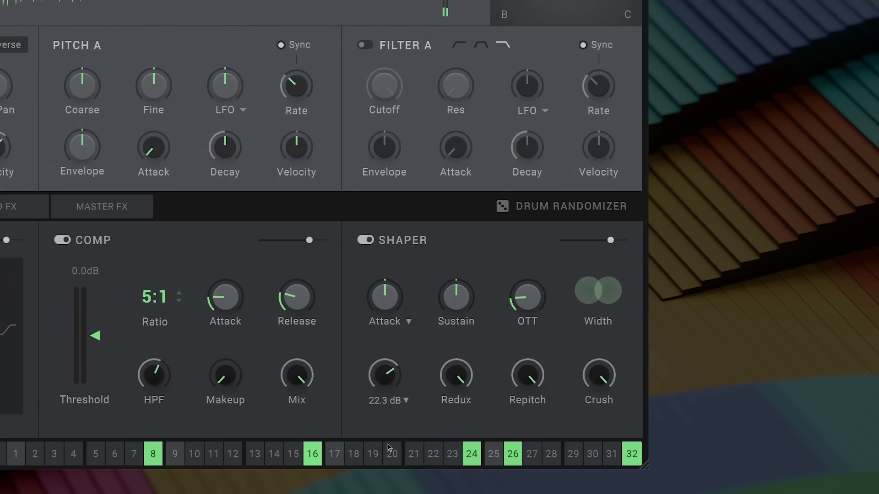
pyautogui.click(406, 401)
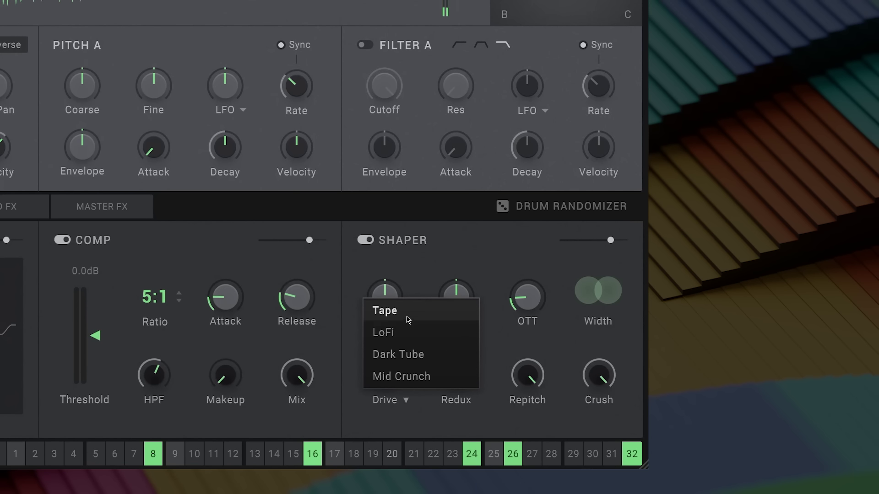
pyautogui.click(435, 377)
pyautogui.moveTo(387, 389); pyautogui.dragTo(391, 447)
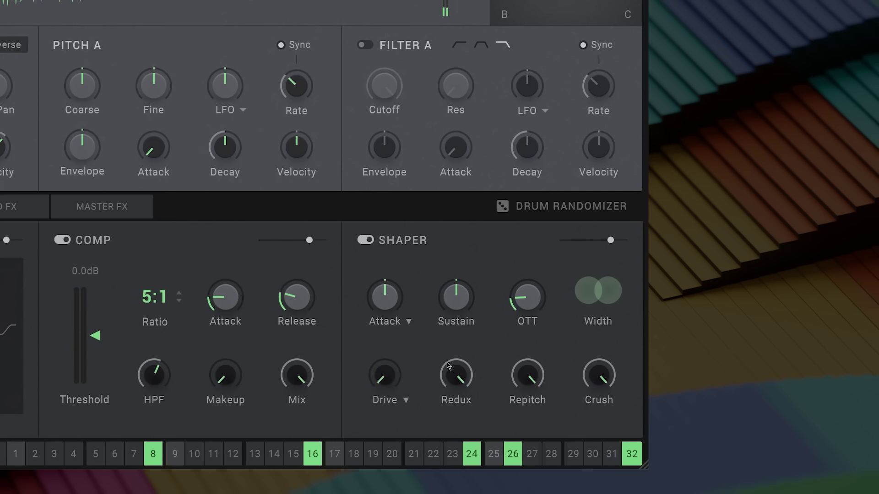
# Try the shaper's Redux amount and lower its Repitch to -9 st
pyautogui.moveTo(456, 376); pyautogui.dragTo(461, 192)
pyautogui.scroll(-1, 530, 386)
pyautogui.scroll(-1, 531, 378)
pyautogui.scroll(-3, 530, 383)
pyautogui.scroll(-3, 526, 384)
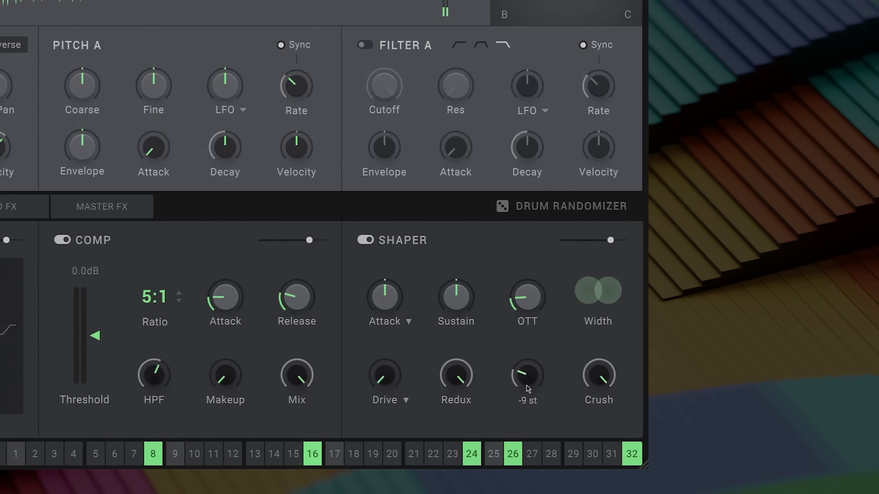
# Raise the shaper's Repitch back up and lower its Crush amount
pyautogui.scroll(2, 528, 380)
pyautogui.scroll(5, 526, 345)
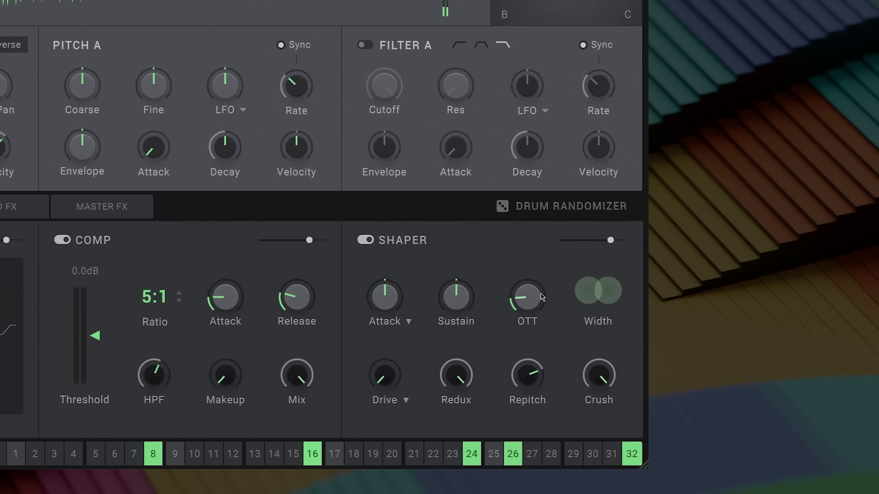
pyautogui.moveTo(529, 373); pyautogui.dragTo(539, 350)
pyautogui.moveTo(596, 370); pyautogui.dragTo(598, 446)
# Raise the soloed FX channel's delay send and set the send delay's time to 1/8D
pyautogui.click(4, 207)
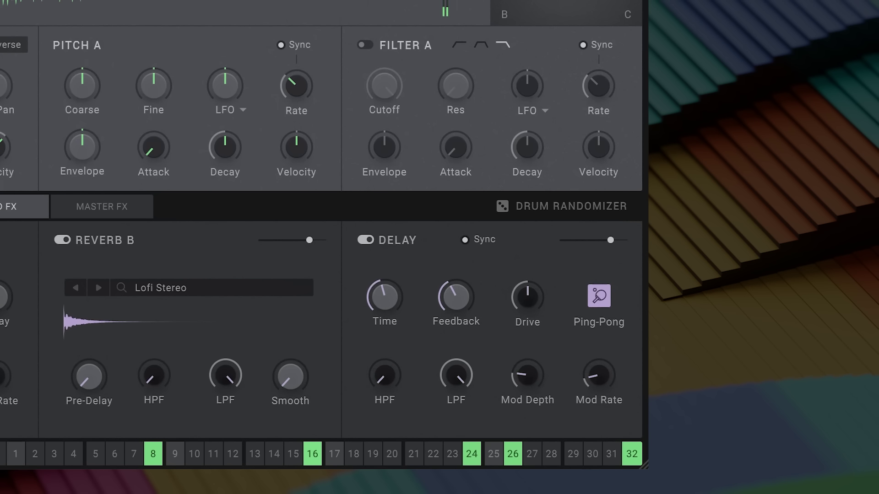
pyautogui.moveTo(371, 340); pyautogui.dragTo(375, 329)
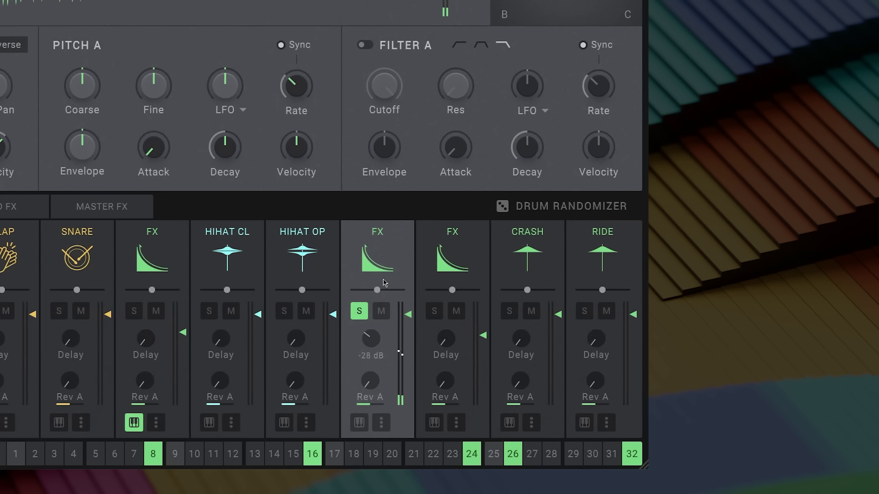
pyautogui.click(26, 209)
pyautogui.moveTo(399, 299); pyautogui.dragTo(397, 329)
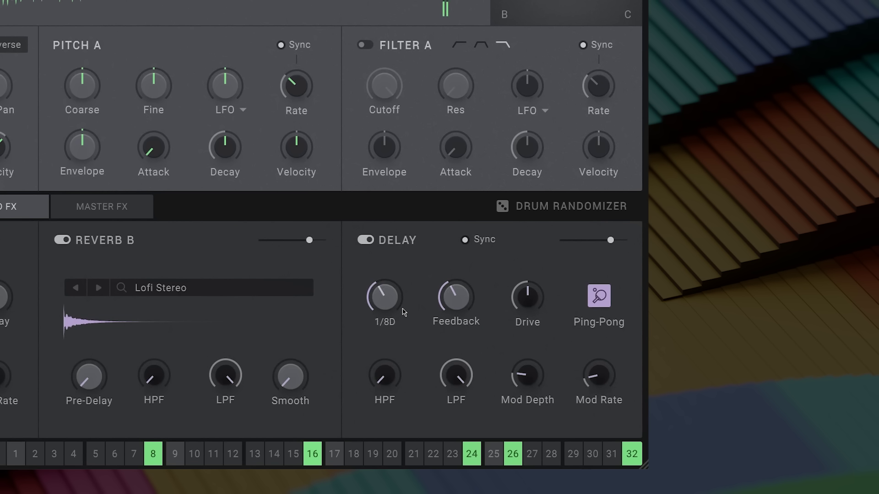
# Try the delay's Feedback at maximum and at 54%, reduce it below that, and raise the delay's Drive
pyautogui.moveTo(449, 302); pyautogui.dragTo(464, 214)
pyautogui.moveTo(497, 124); pyautogui.dragTo(497, 125)
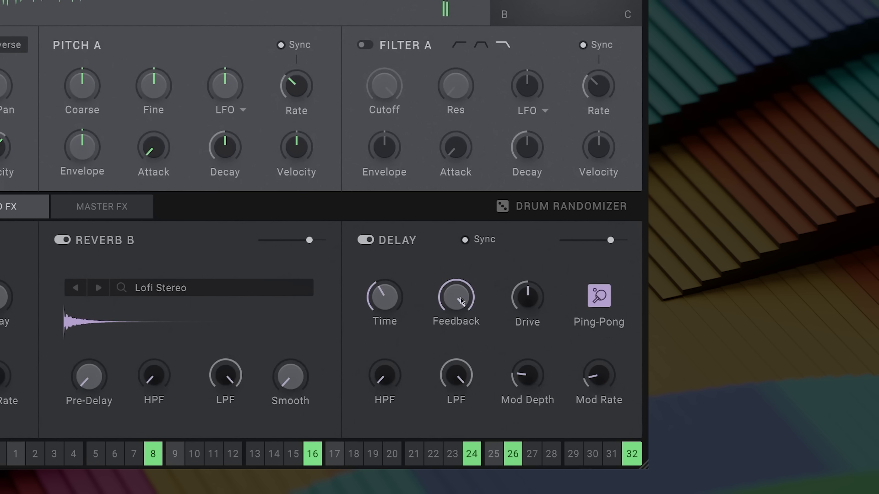
pyautogui.moveTo(461, 297); pyautogui.dragTo(460, 397)
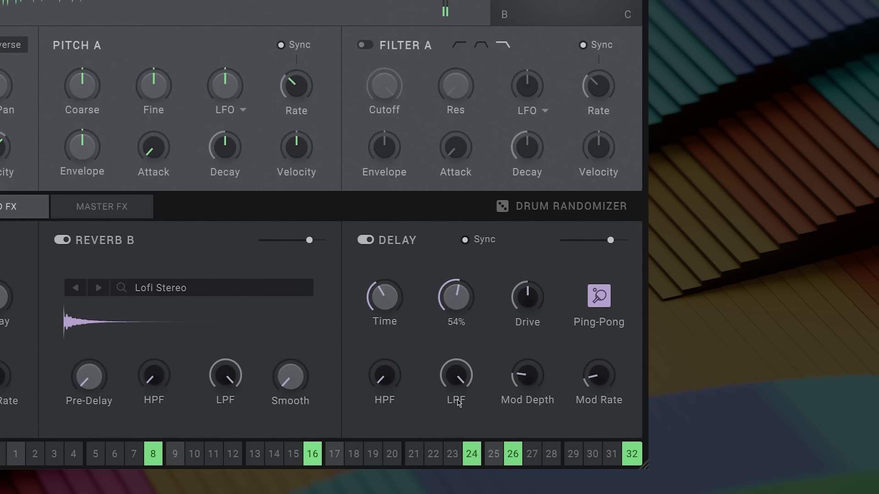
pyautogui.moveTo(459, 297); pyautogui.dragTo(458, 328)
pyautogui.moveTo(525, 298); pyautogui.dragTo(532, 216)
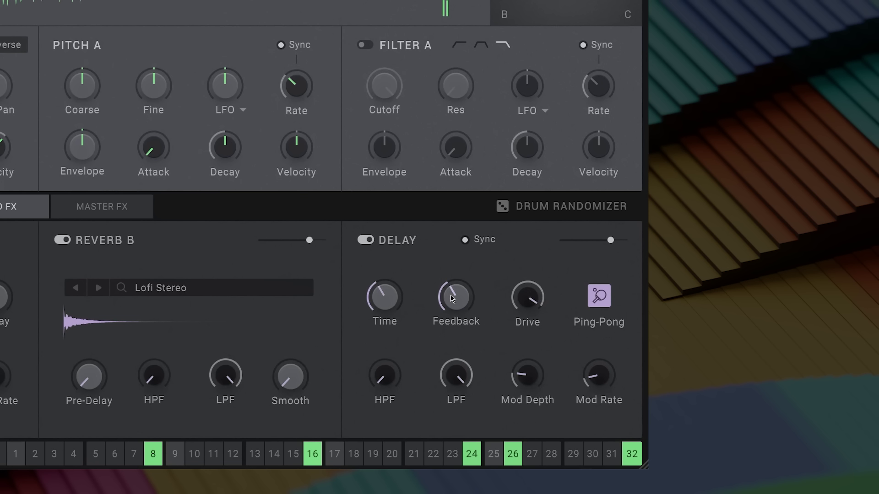
pyautogui.moveTo(520, 302); pyautogui.dragTo(530, 304)
# Set the delay's HPF and LPF to about midway and try higher Mod Rate and Mod Depth before lowering them
pyautogui.moveTo(392, 389); pyautogui.dragTo(392, 361)
pyautogui.moveTo(457, 394); pyautogui.dragTo(451, 458)
pyautogui.moveTo(465, 385); pyautogui.dragTo(465, 390)
pyautogui.moveTo(595, 390); pyautogui.dragTo(588, 314)
pyautogui.moveTo(528, 375); pyautogui.dragTo(535, 322)
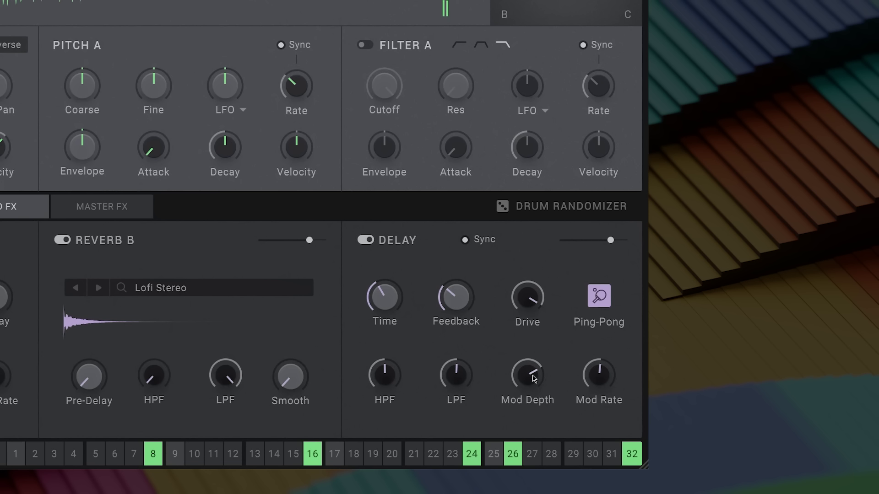
pyautogui.moveTo(592, 396); pyautogui.dragTo(588, 463)
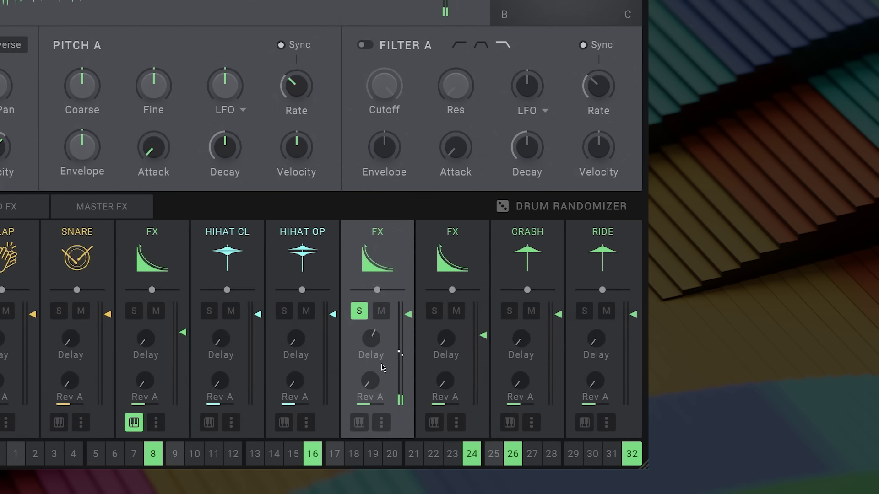
# Turn the soloed FX channel's delay send down to minimum and raise its Rev A send
pyautogui.moveTo(369, 357); pyautogui.dragTo(368, 380)
pyautogui.moveTo(379, 391); pyautogui.dragTo(379, 353)
pyautogui.moveTo(389, 251); pyautogui.dragTo(395, 224)
pyautogui.click(372, 403)
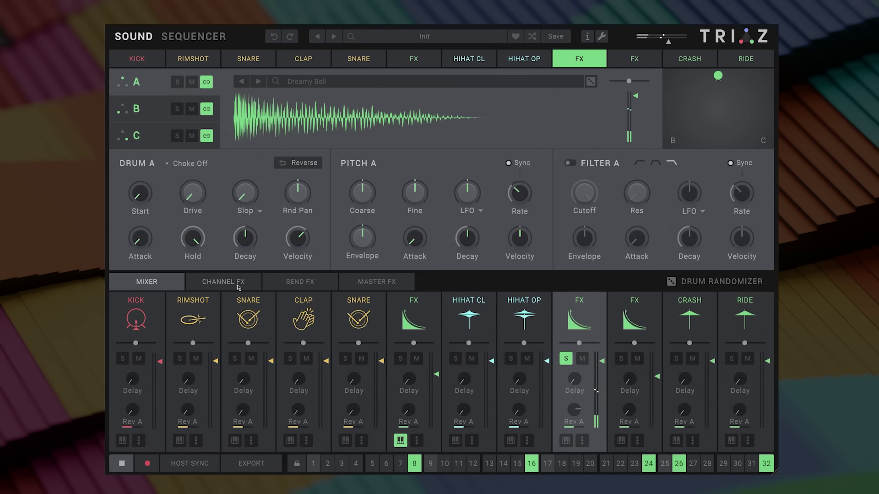
# Set Reverb A's Decay to 59% and try its Pre-Delay at maximum before reducing it
pyautogui.click(300, 281)
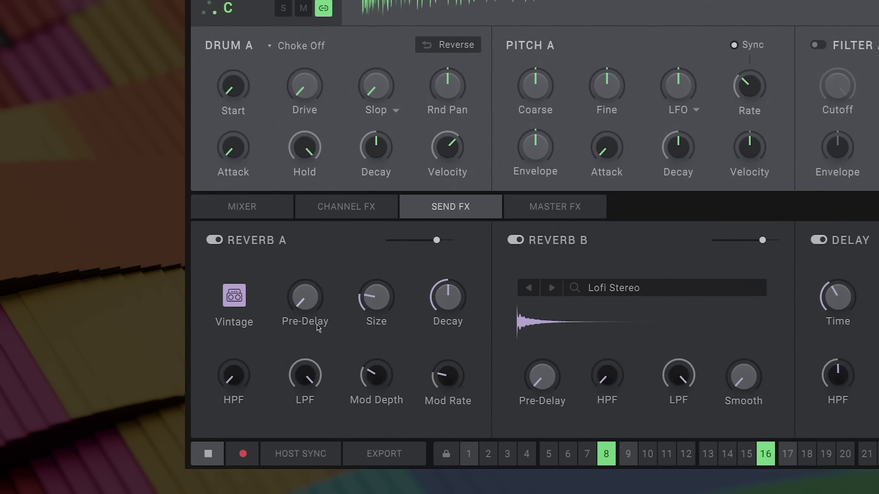
pyautogui.moveTo(439, 311); pyautogui.dragTo(469, 262)
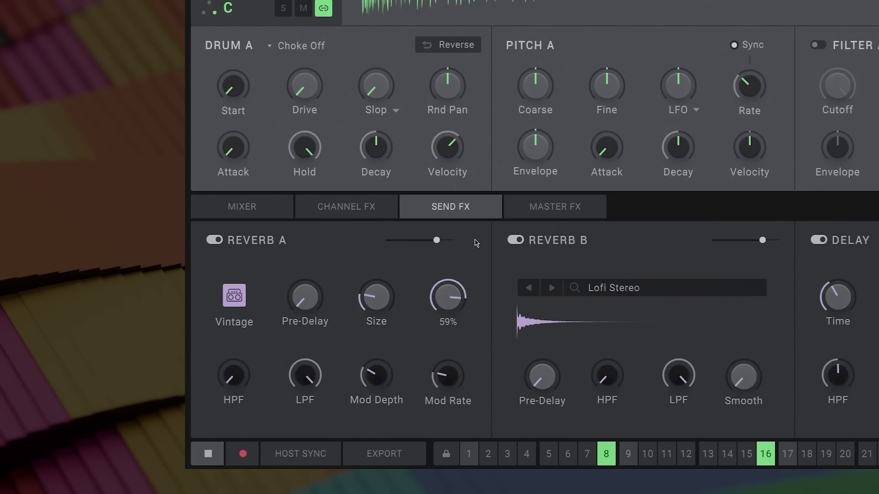
pyautogui.moveTo(308, 302); pyautogui.dragTo(339, 91)
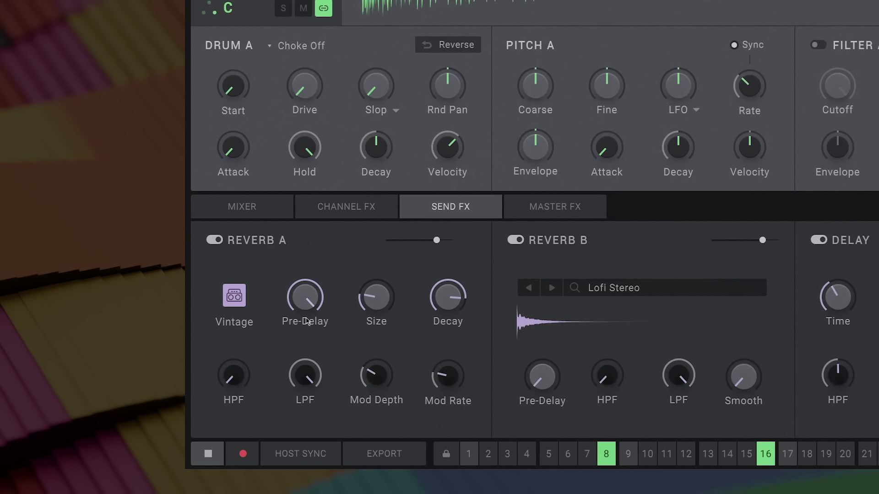
pyautogui.moveTo(303, 319); pyautogui.dragTo(309, 337)
pyautogui.scroll(-5, 314, 333)
# Raise Reverb A's Mod Depth and Mod Rate and lower its LPF
pyautogui.moveTo(391, 376); pyautogui.dragTo(398, 324)
pyautogui.moveTo(442, 372); pyautogui.dragTo(445, 344)
pyautogui.moveTo(305, 378); pyautogui.dragTo(305, 407)
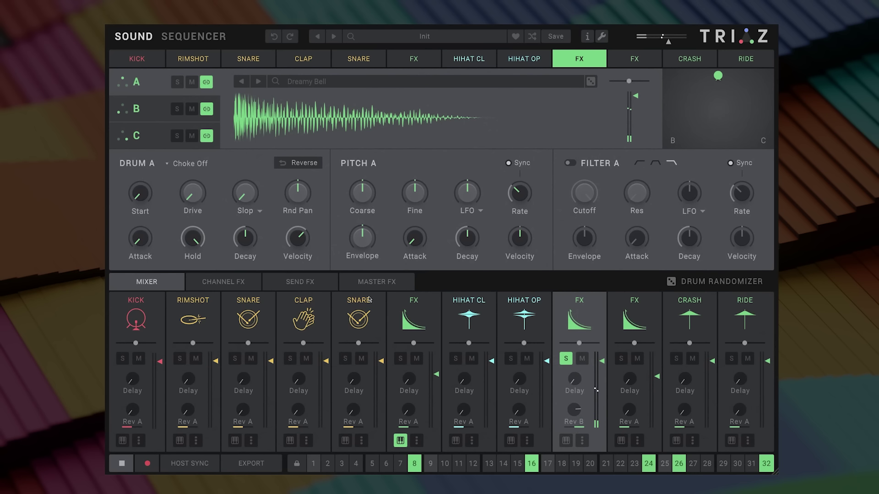
# Open Reverb B's program list in the send effects and browse its Spring programs
pyautogui.click(255, 280)
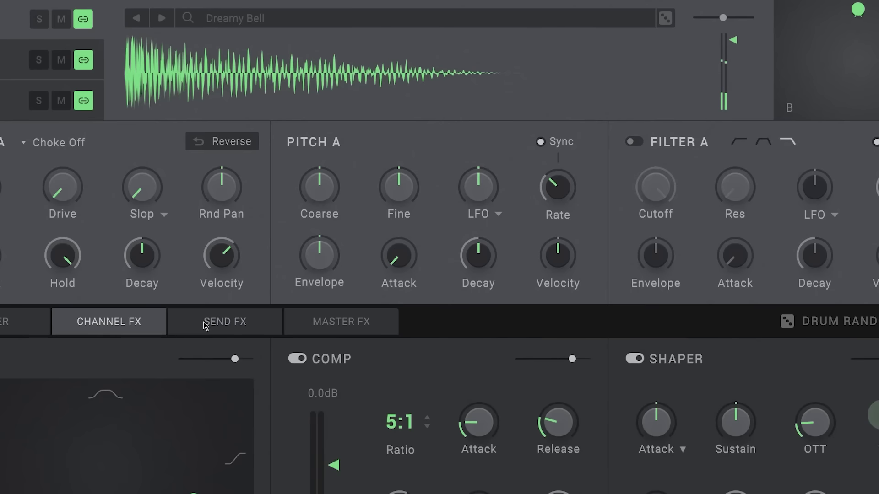
pyautogui.click(314, 282)
pyautogui.click(413, 414)
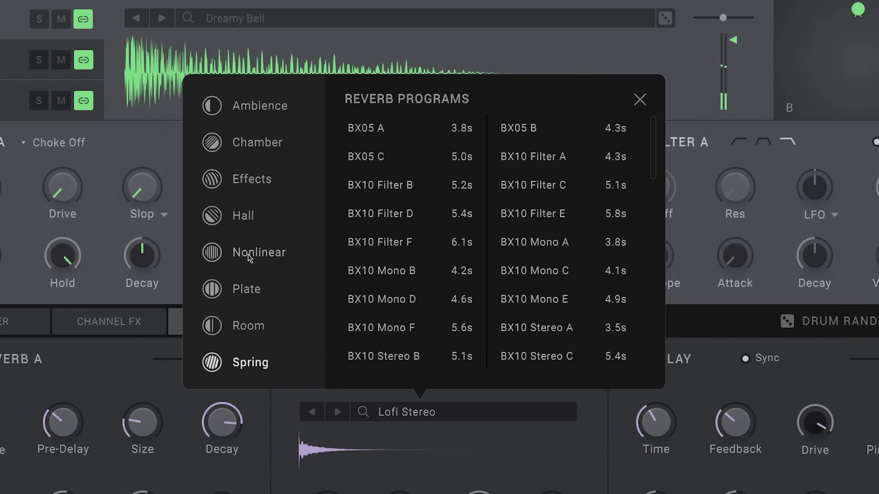
pyautogui.scroll(-5, 366, 215)
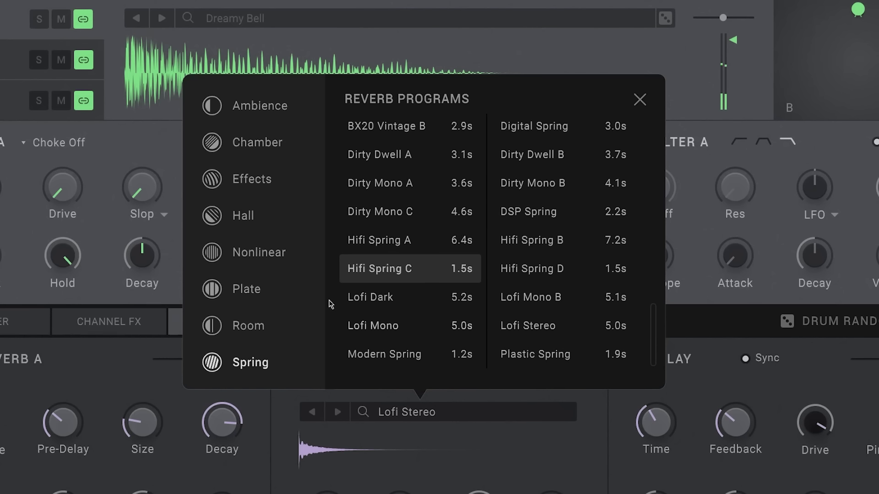
# Audition Nonlinear programs in Reverb B, including RMX Nonlin I, H, D and K, and load Sparkle Nonlin
pyautogui.click(271, 260)
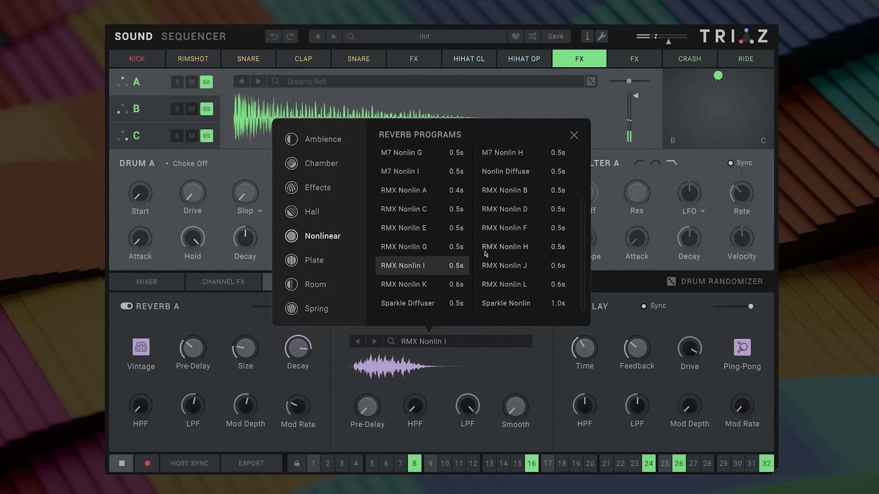
pyautogui.click(517, 247)
pyautogui.click(508, 209)
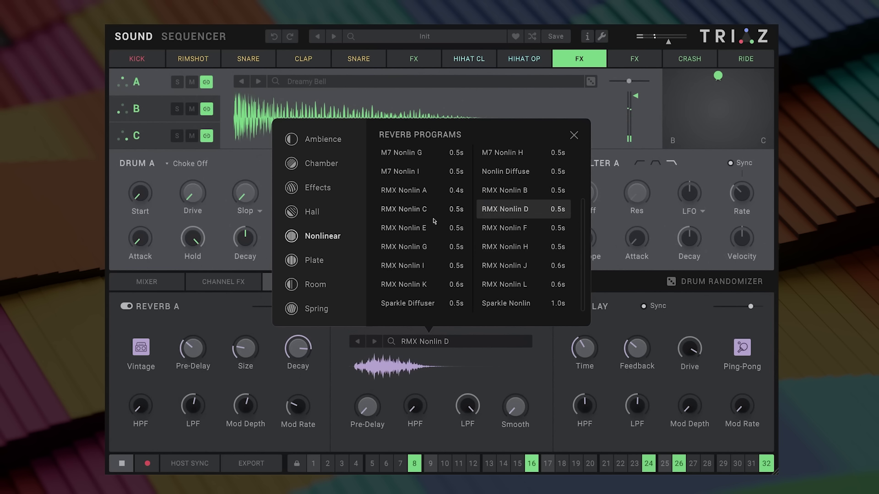
pyautogui.click(416, 285)
pyautogui.click(519, 307)
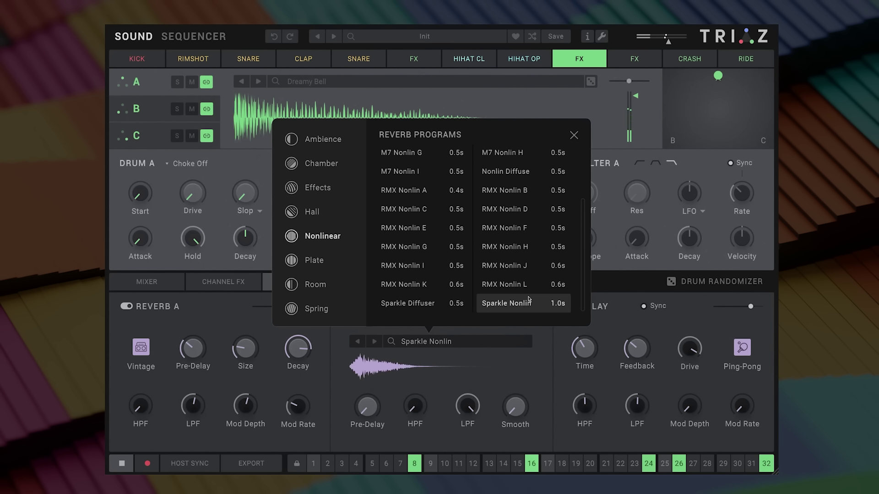
# Audition the Bright Nonlin and Gated Space programs in Reverb B and load M7 Nonlin A
pyautogui.scroll(3, 588, 209)
pyautogui.click(425, 159)
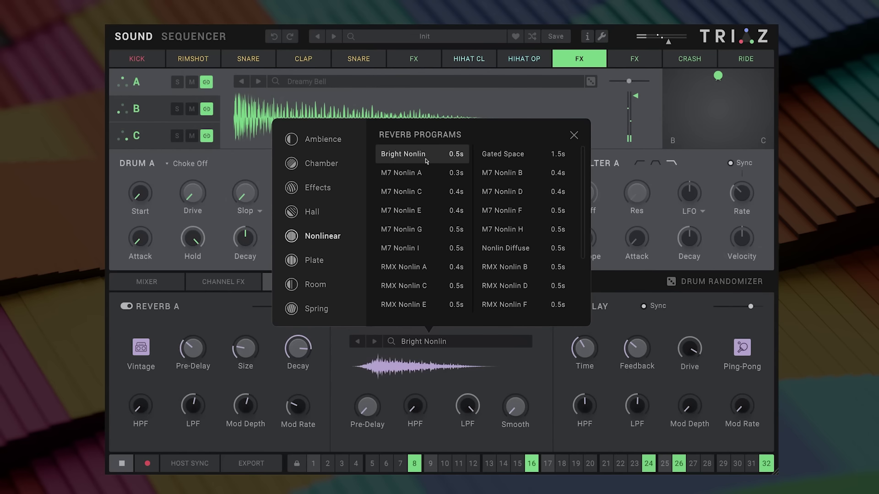
pyautogui.click(495, 160)
pyautogui.click(402, 177)
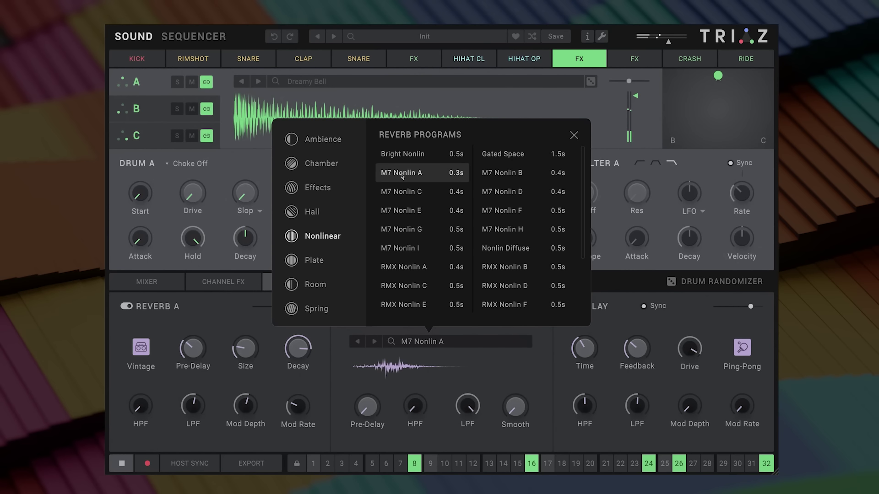
# Try the Cinema Drums program from the Hall category in Reverb B and load Space Reflections
pyautogui.click(312, 214)
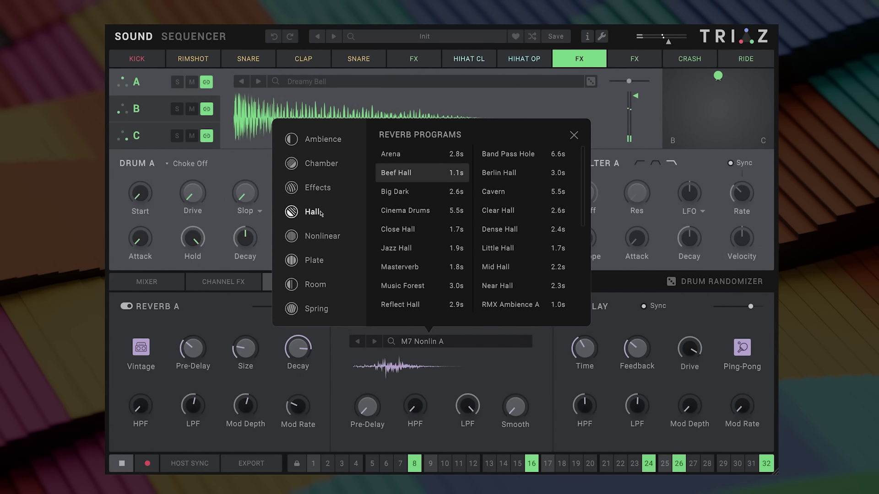
pyautogui.click(426, 217)
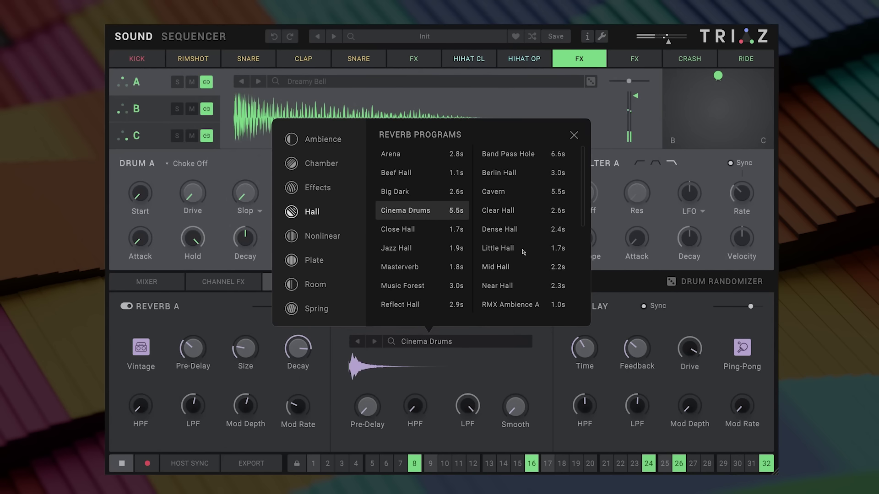
pyautogui.click(509, 303)
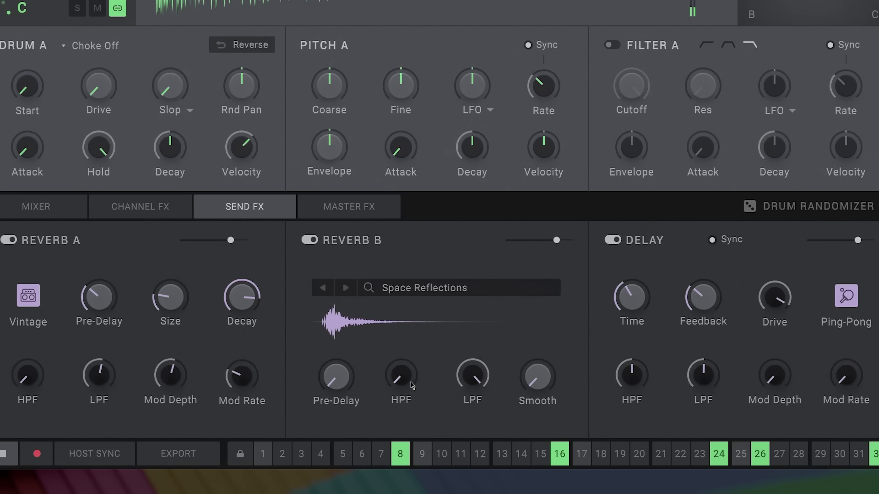
# Raise Reverb B's Smooth amount and return to the mixer channels
pyautogui.moveTo(538, 376); pyautogui.dragTo(558, 130)
pyautogui.click(23, 214)
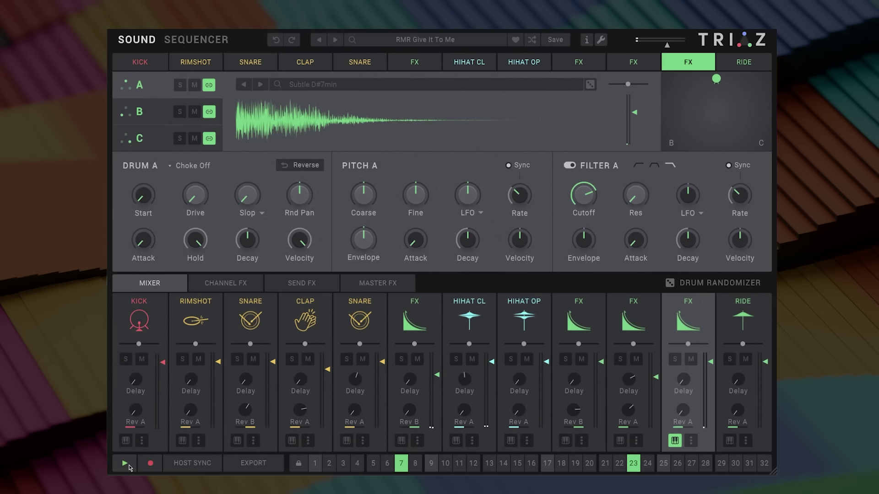
# Start playback, raise the Rev A send of the FX channel beside the ride, and open the master effects
pyautogui.click(128, 464)
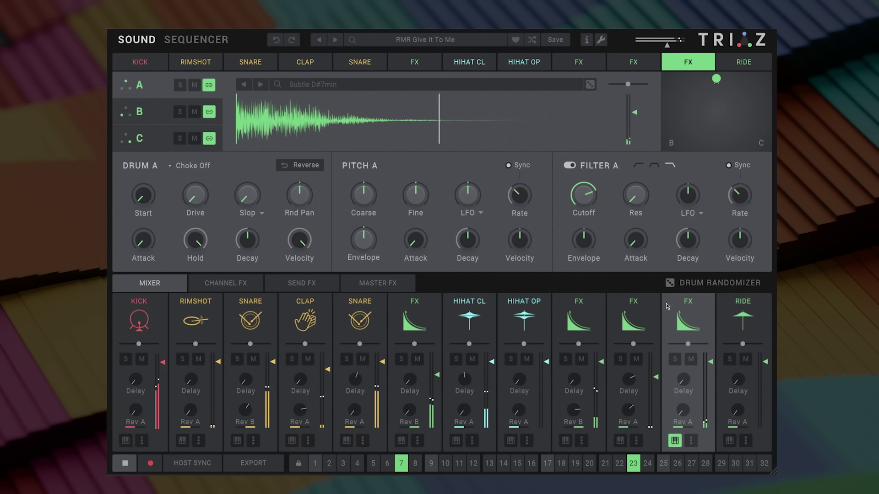
pyautogui.click(639, 321)
pyautogui.click(687, 321)
pyautogui.moveTo(683, 355); pyautogui.dragTo(694, 275)
pyautogui.click(382, 284)
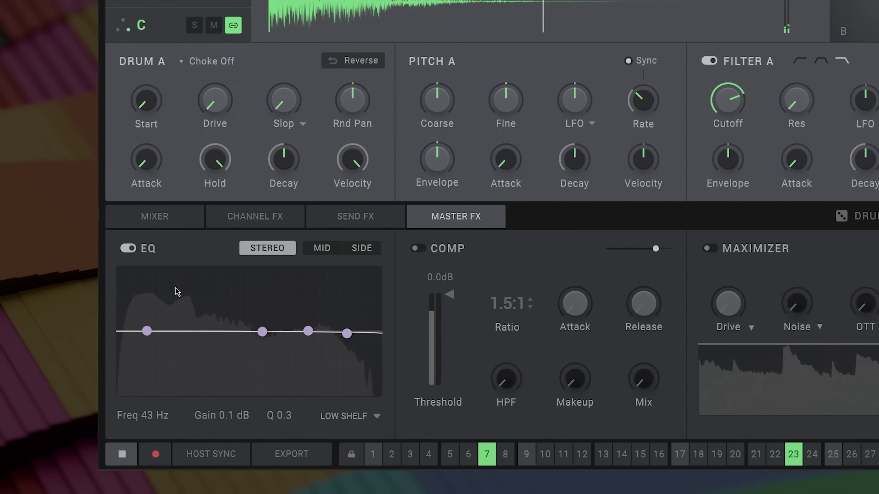
# Toggle the master EQ off and on, and make its lowest band a High Pass filter at 20 Hz
pyautogui.click(126, 248)
pyautogui.click(126, 248)
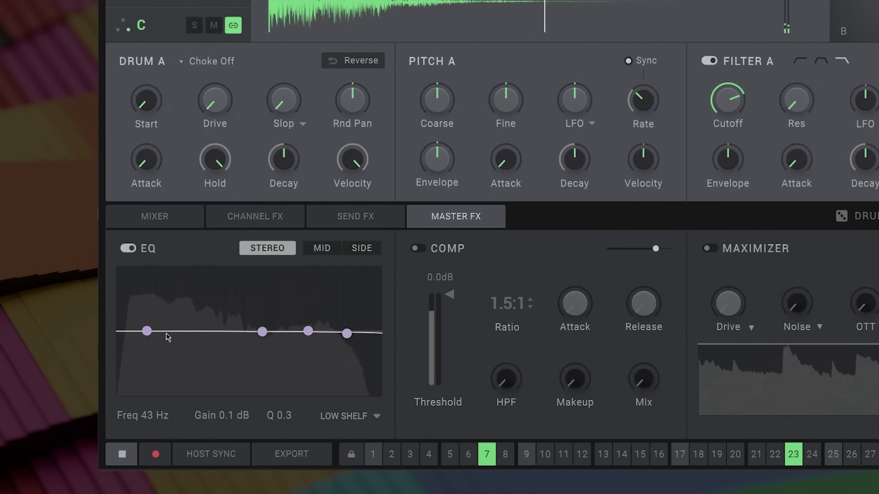
pyautogui.click(364, 418)
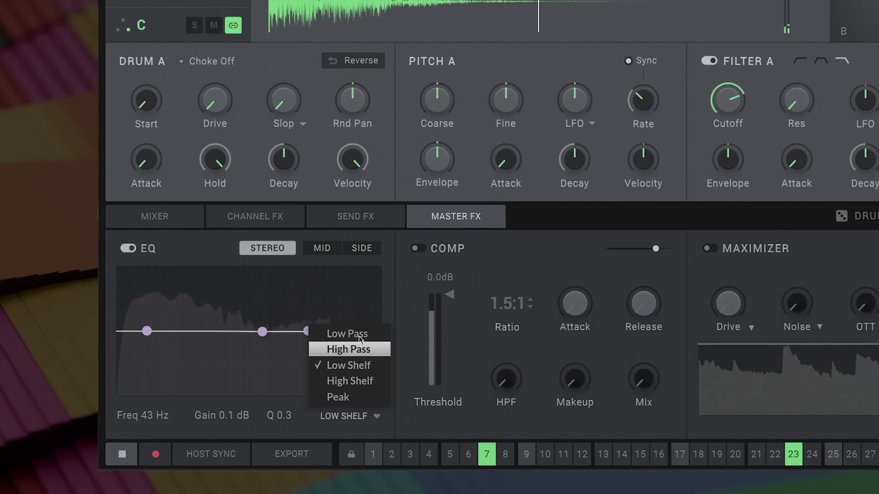
pyautogui.click(361, 349)
pyautogui.moveTo(139, 331); pyautogui.dragTo(117, 324)
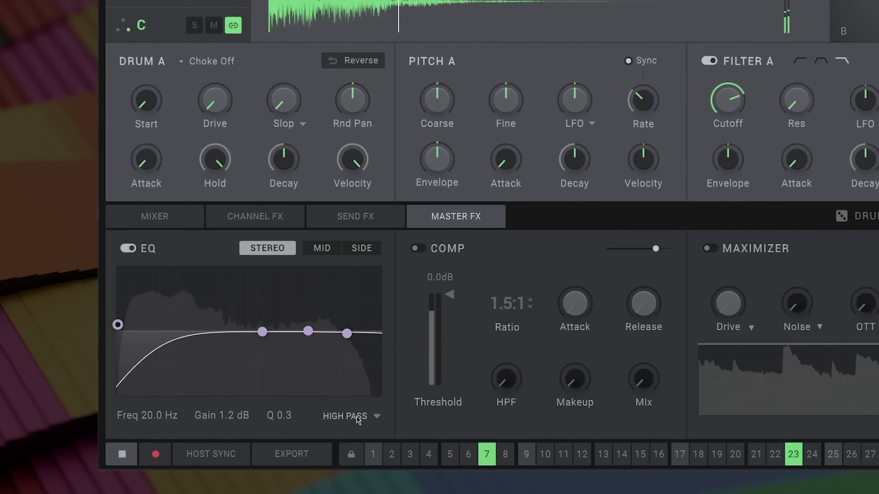
# Raise the low shelf frequency in the Mid EQ, compare the Stereo and Mid curves, and switch to Side
pyautogui.click(320, 251)
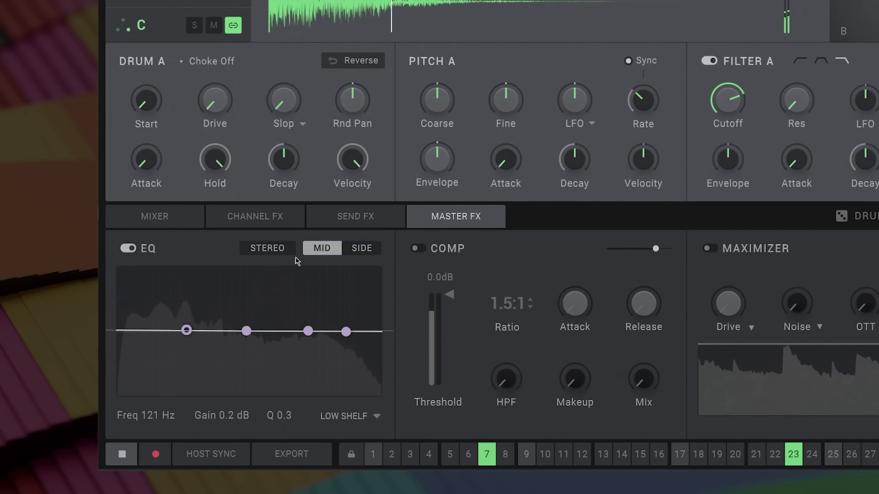
pyautogui.moveTo(187, 331); pyautogui.dragTo(208, 333)
pyautogui.click(268, 248)
pyautogui.click(322, 248)
pyautogui.click(359, 251)
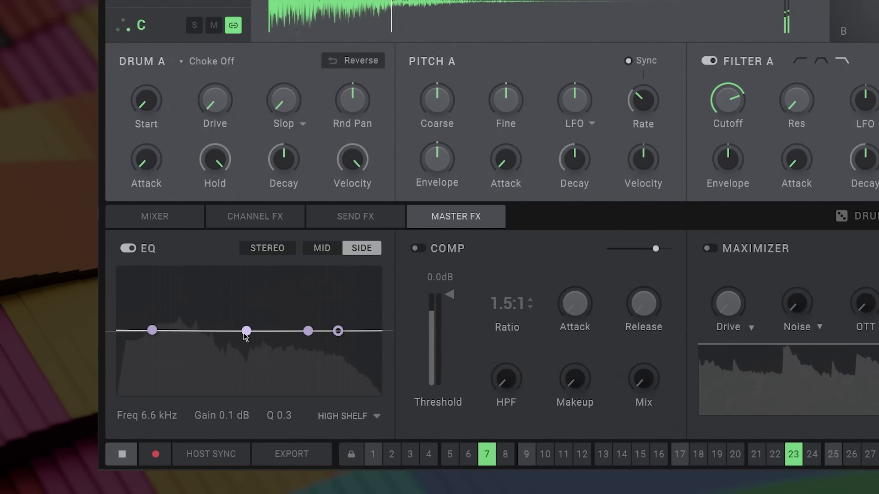
# In the Side EQ, move the high shelf to 4.5 kHz, cut the low shelf by 12 dB at 51 Hz, and restart playback
pyautogui.moveTo(336, 331)
pyautogui.mouseDown()
pyautogui.moveTo(319, 269)
pyautogui.moveTo(293, 263)
pyautogui.moveTo(323, 333)
pyautogui.mouseUp()
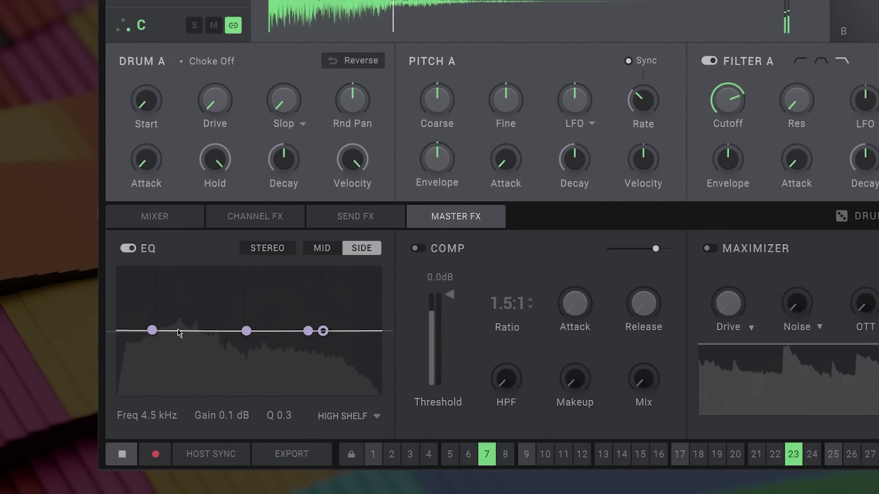
pyautogui.moveTo(151, 333); pyautogui.dragTo(164, 420)
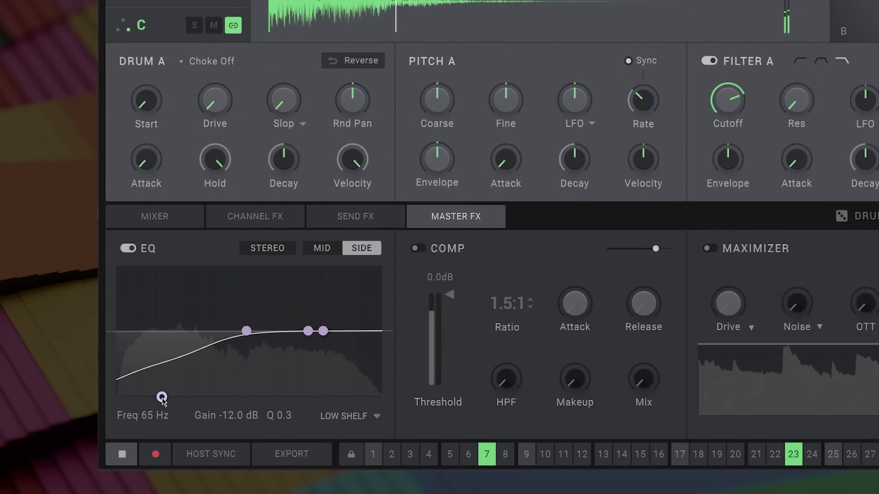
pyautogui.moveTo(162, 397)
pyautogui.mouseDown()
pyautogui.moveTo(165, 265)
pyautogui.moveTo(205, 245)
pyautogui.moveTo(156, 409)
pyautogui.mouseUp()
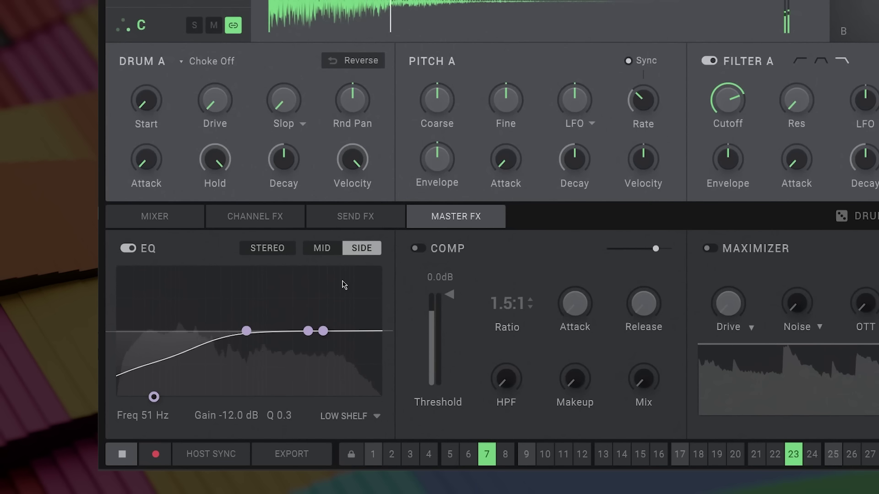
pyautogui.press('space')
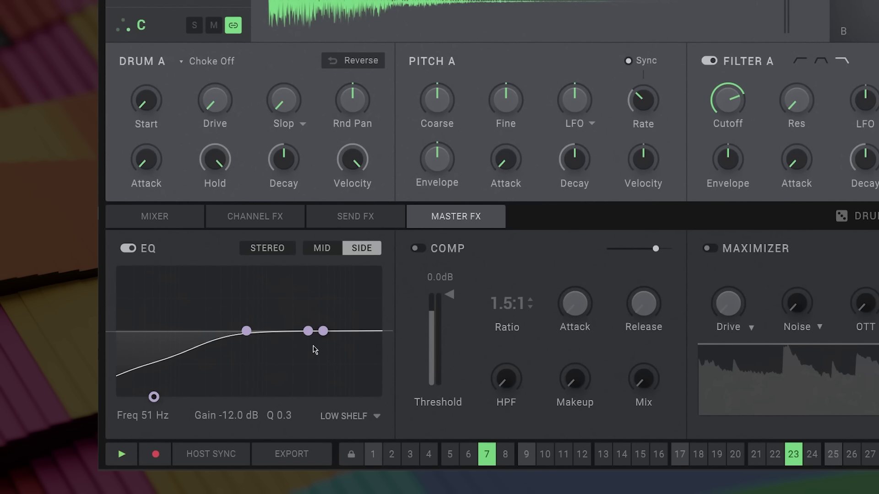
pyautogui.press('space')
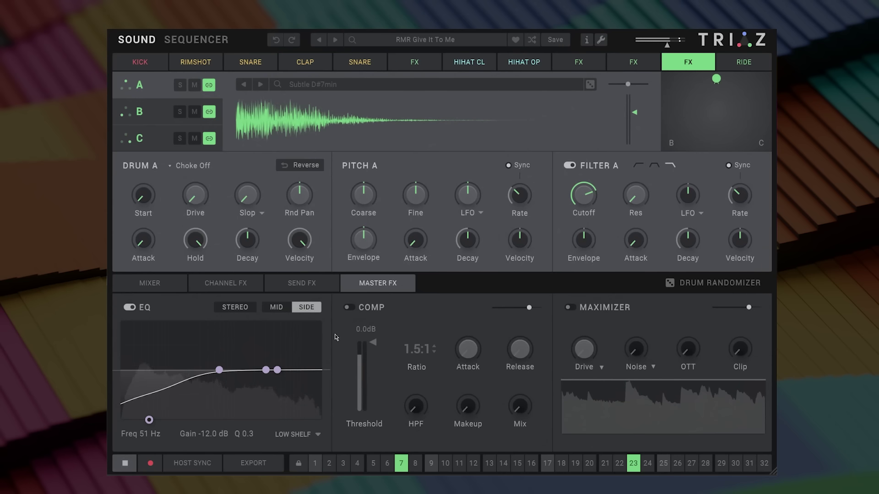
# Enable the master compressor, raise its HPF to about halfway, and lower its threshold
pyautogui.click(364, 310)
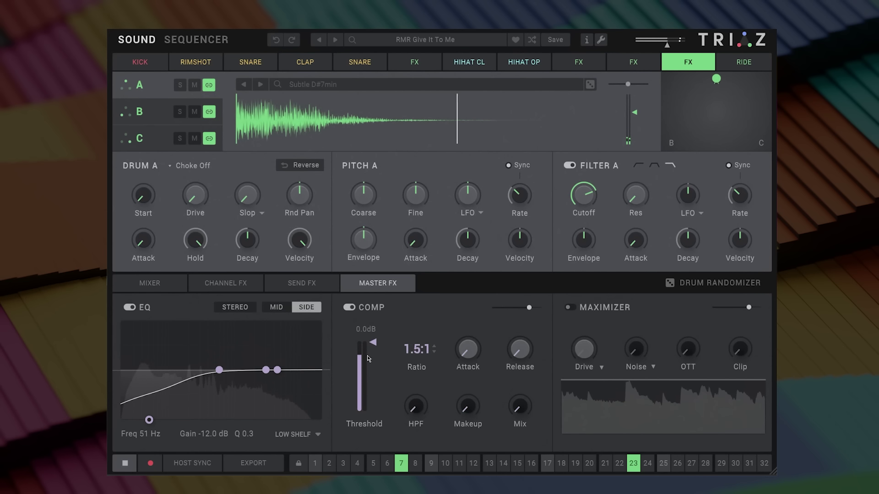
pyautogui.moveTo(373, 343); pyautogui.dragTo(370, 364)
pyautogui.press('space')
pyautogui.moveTo(416, 406); pyautogui.dragTo(437, 318)
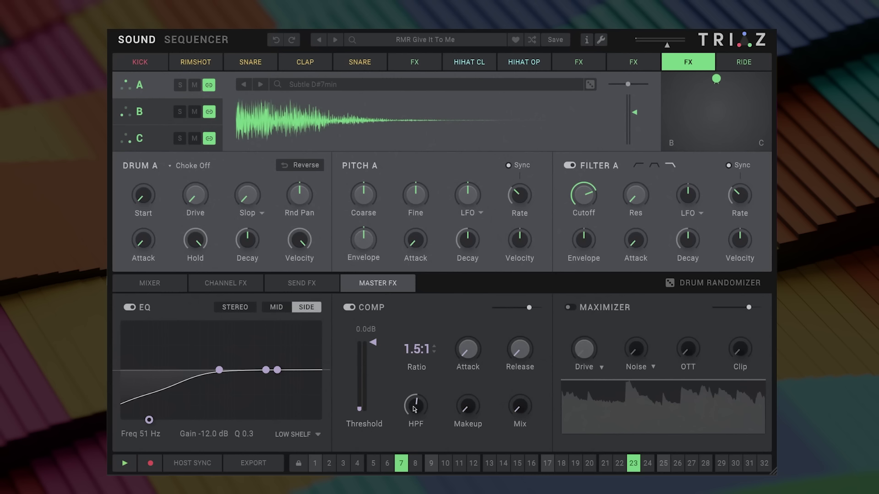
pyautogui.click(124, 464)
pyautogui.moveTo(370, 344); pyautogui.dragTo(368, 371)
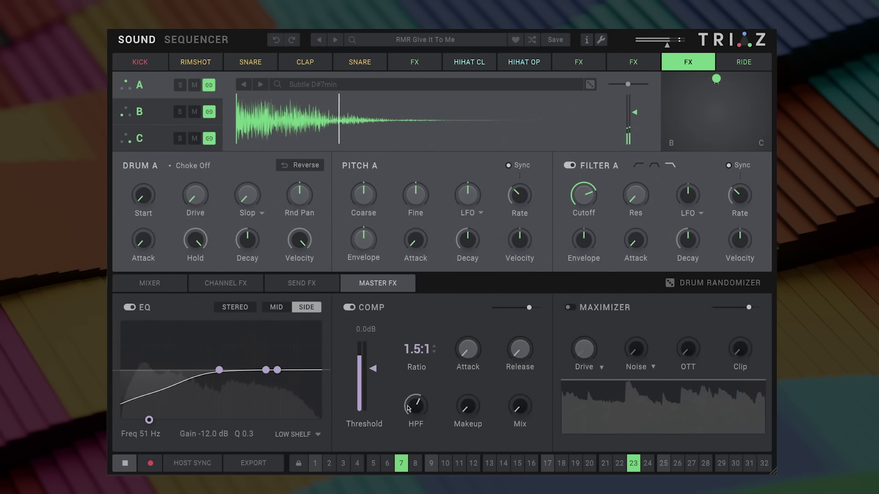
pyautogui.moveTo(378, 369)
pyautogui.mouseDown()
pyautogui.moveTo(369, 388)
pyautogui.moveTo(375, 370)
pyautogui.mouseUp()
# Set the compressor's Mix to maximum and its ratio to ∞, and raise the threshold slightly
pyautogui.moveTo(520, 406); pyautogui.dragTo(525, 214)
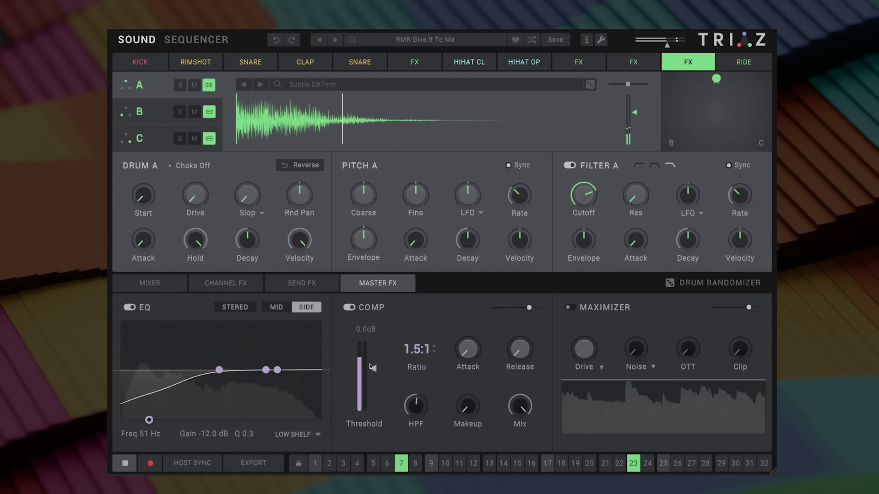
pyautogui.moveTo(373, 371)
pyautogui.mouseDown()
pyautogui.moveTo(367, 387)
pyautogui.moveTo(369, 363)
pyautogui.mouseUp()
pyautogui.moveTo(417, 350); pyautogui.dragTo(417, 320)
pyautogui.moveTo(374, 362); pyautogui.dragTo(375, 358)
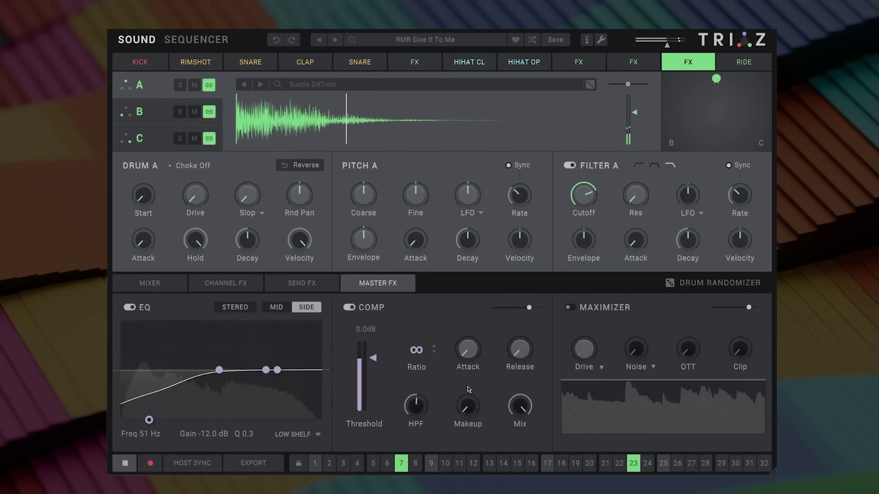
# Reduce the compressor's Mix to about half, lengthen its Release, and fine-tune its output level and threshold
pyautogui.moveTo(520, 432); pyautogui.dragTo(520, 455)
pyautogui.moveTo(523, 337)
pyautogui.moveTo(526, 308); pyautogui.dragTo(522, 308)
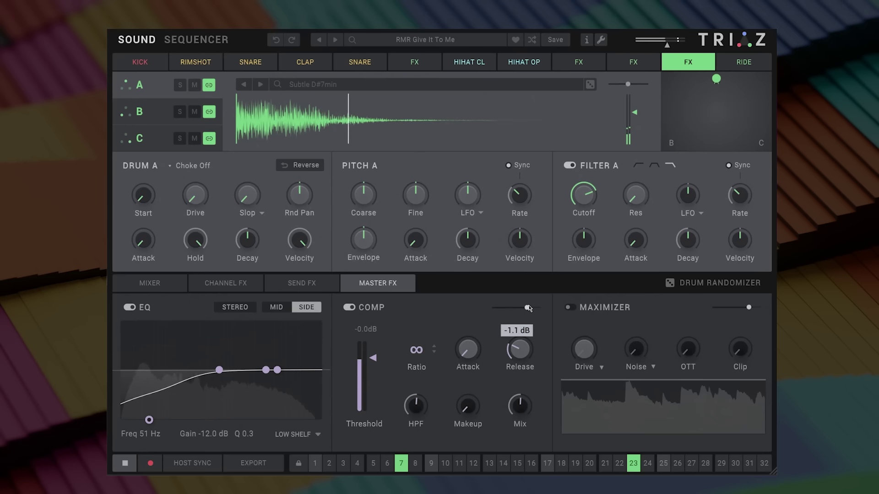
pyautogui.moveTo(373, 358)
pyautogui.mouseDown()
pyautogui.moveTo(371, 382)
pyautogui.moveTo(373, 354)
pyautogui.mouseUp()
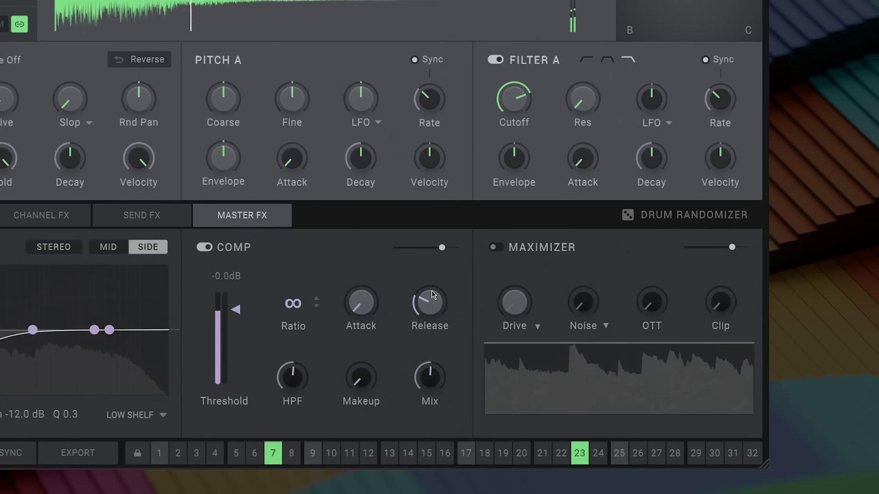
# Enable the Maximizer, try its limiting threshold, and sweep Drive to maximum and back to near minimum
pyautogui.click(496, 247)
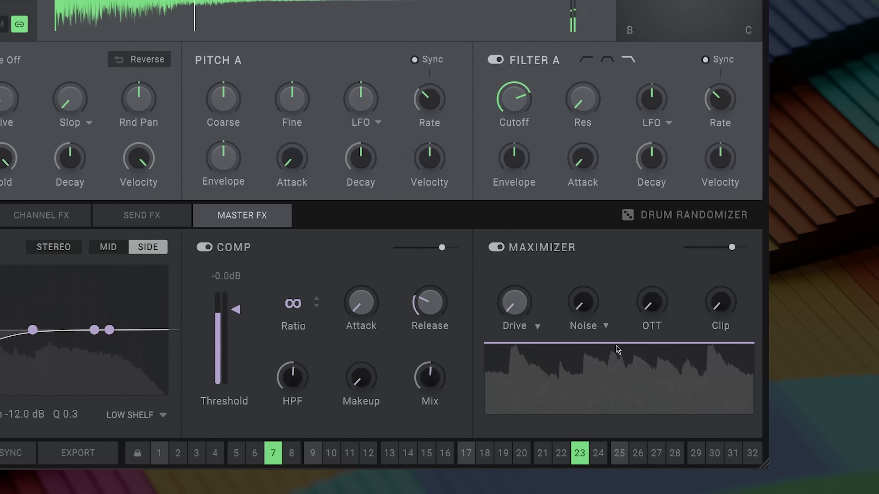
pyautogui.moveTo(617, 346); pyautogui.dragTo(617, 352)
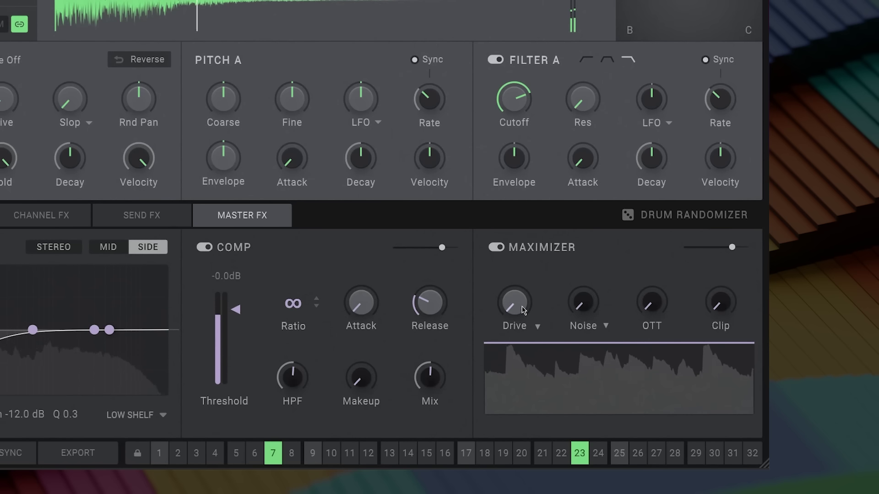
pyautogui.moveTo(513, 305); pyautogui.dragTo(535, 168)
pyautogui.moveTo(519, 301); pyautogui.dragTo(523, 226)
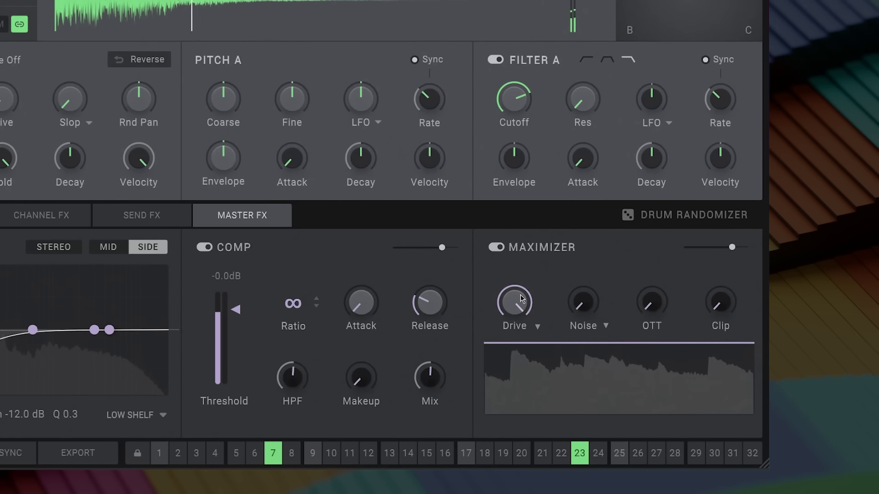
pyautogui.moveTo(514, 300); pyautogui.dragTo(507, 375)
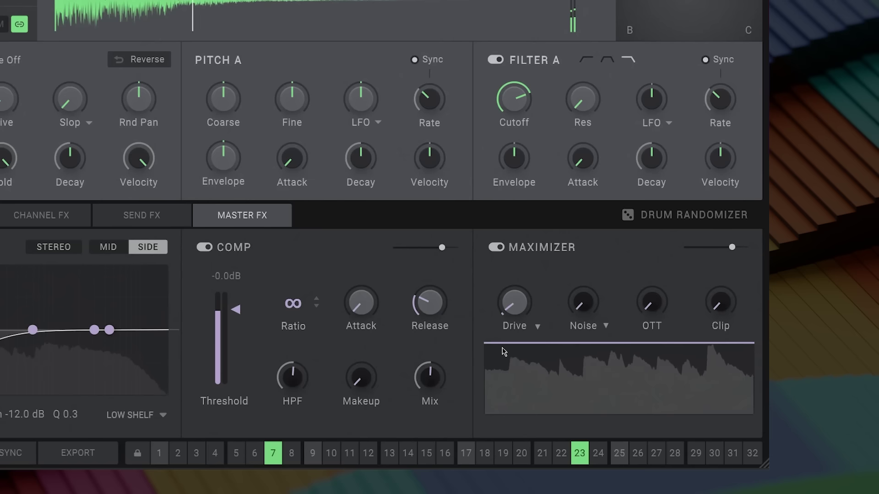
# Switch the Maximizer's Drive type to Cassette and audition it, leaving the Drive amount low
pyautogui.click(516, 325)
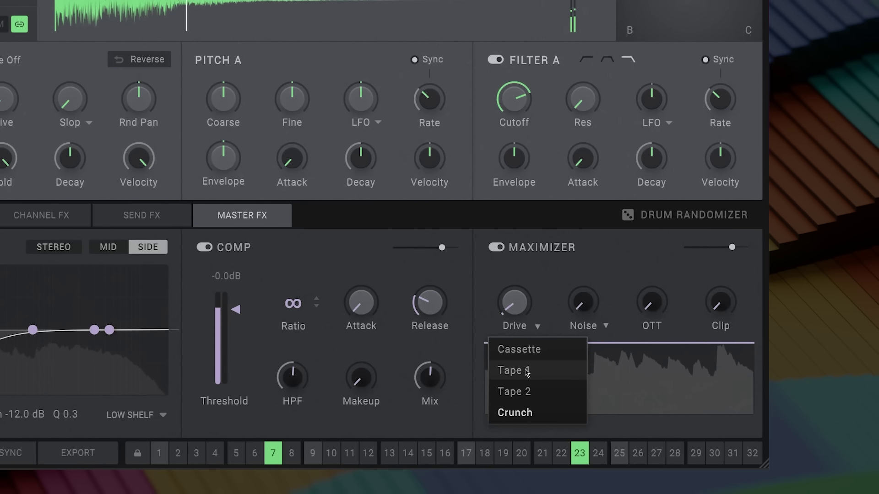
pyautogui.click(527, 349)
pyautogui.moveTo(514, 302); pyautogui.dragTo(507, 454)
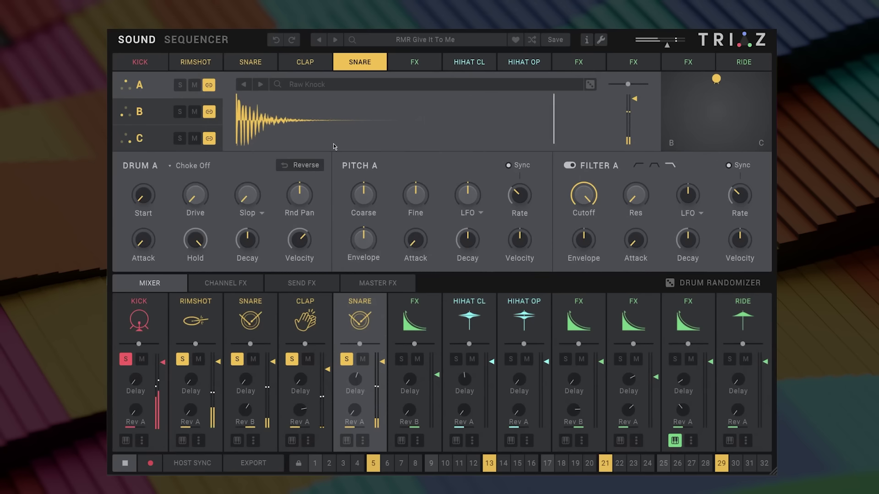
# Return to the master effects with the drum channels soloed and raise the Maximizer's Noise to maximum
pyautogui.click(377, 282)
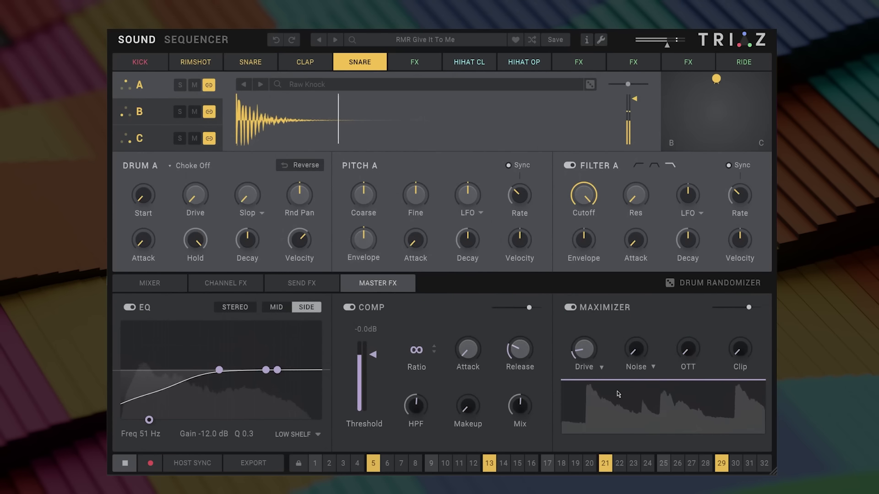
pyautogui.moveTo(635, 362); pyautogui.dragTo(639, 325)
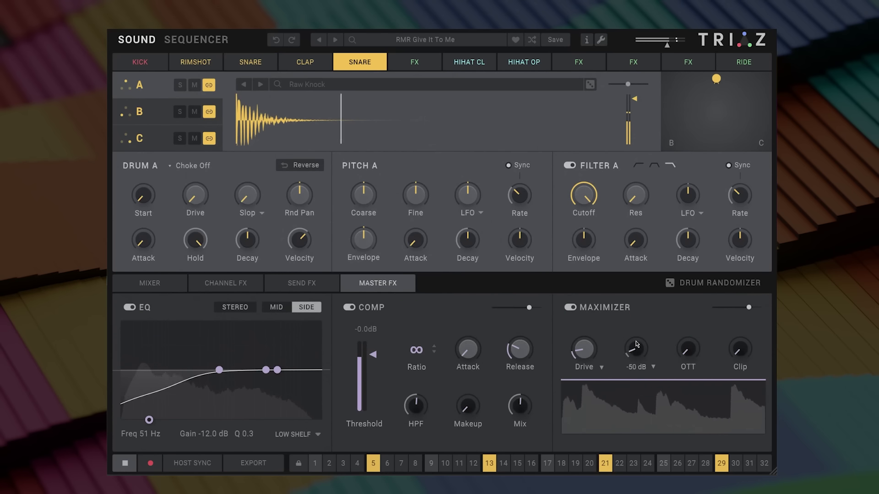
pyautogui.moveTo(588, 271); pyautogui.dragTo(613, 160)
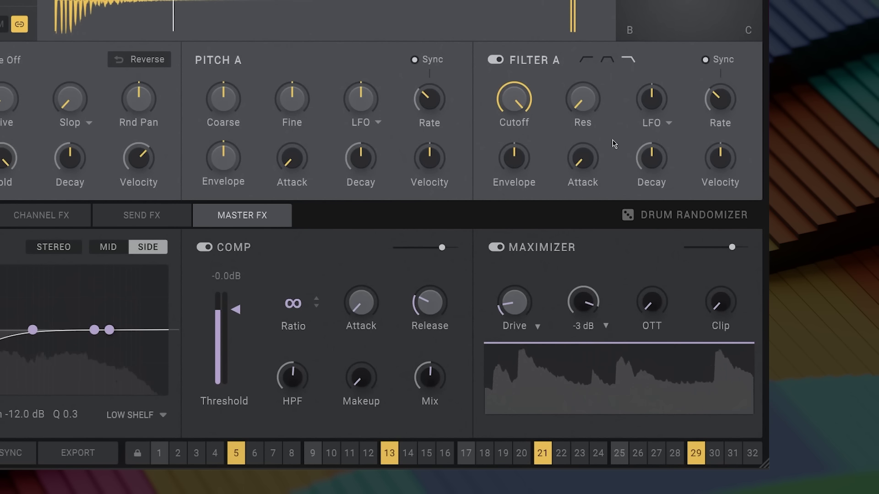
pyautogui.moveTo(627, 112); pyautogui.dragTo(627, 112)
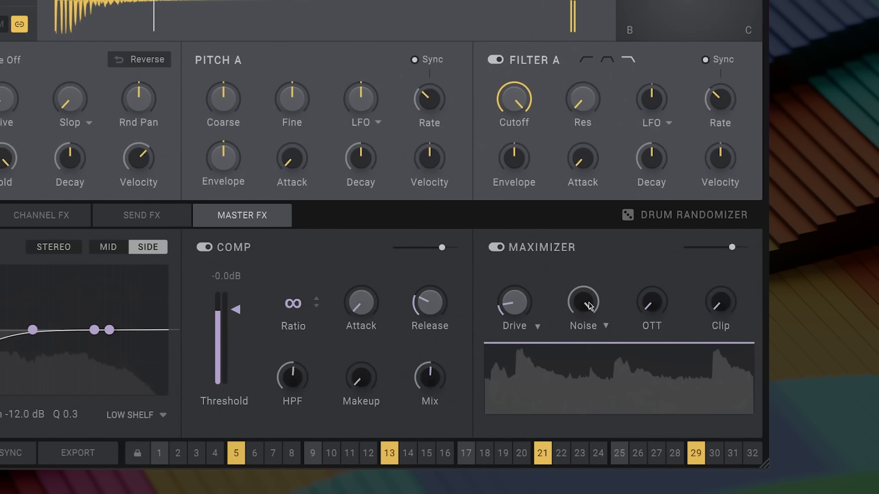
# Change the Maximizer's noise type to Cassette Lofi and turn the Noise amount down to minimum
pyautogui.click(592, 327)
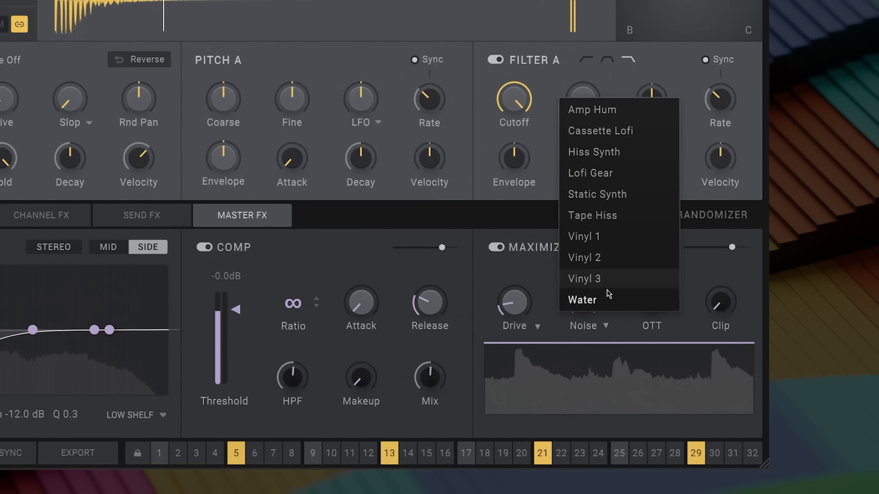
pyautogui.click(621, 131)
pyautogui.moveTo(583, 304); pyautogui.dragTo(584, 417)
pyautogui.scroll(-7, 583, 334)
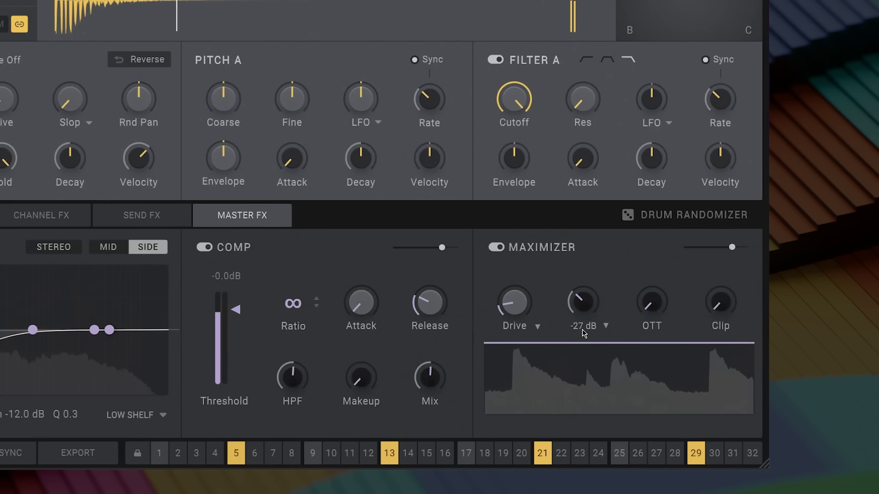
pyautogui.moveTo(583, 333); pyautogui.dragTo(573, 379)
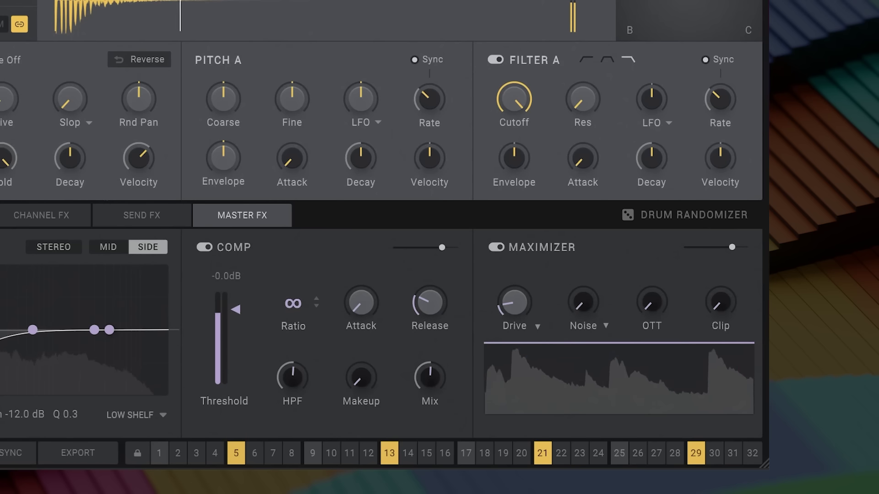
# Select the kick channel from the mixer, raise the Maximizer's OTT to maximum, and ease it back to about three quarters
pyautogui.click(4, 215)
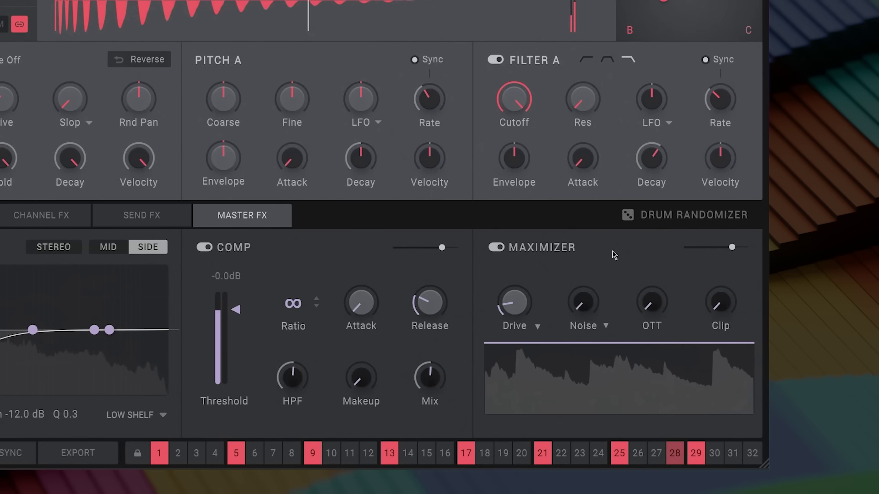
pyautogui.moveTo(655, 305)
pyautogui.moveTo(656, 304); pyautogui.dragTo(661, 96)
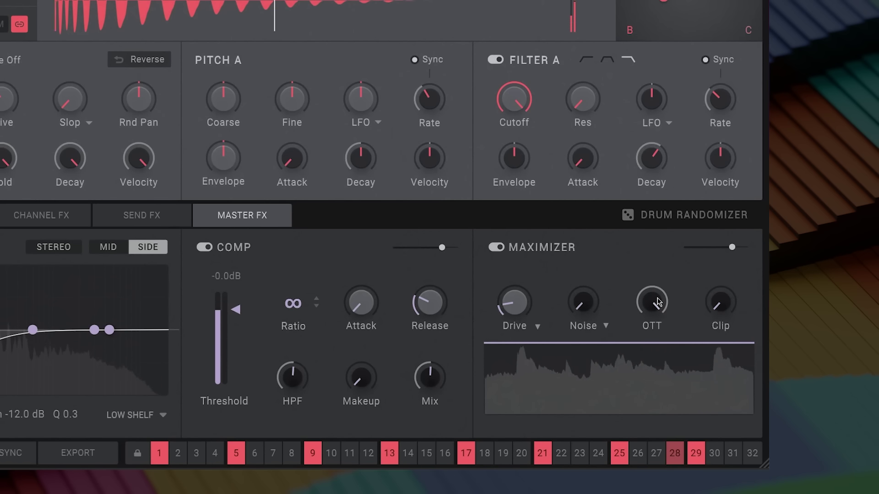
pyautogui.moveTo(658, 303); pyautogui.dragTo(655, 353)
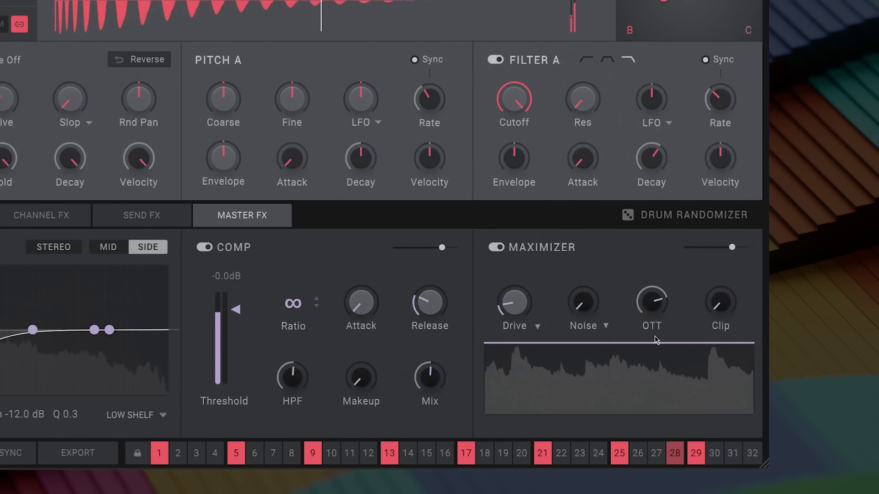
# Lower the Maximizer's OTT to about one fifth
pyautogui.moveTo(655, 313); pyautogui.dragTo(648, 339)
pyautogui.moveTo(646, 284); pyautogui.dragTo(640, 365)
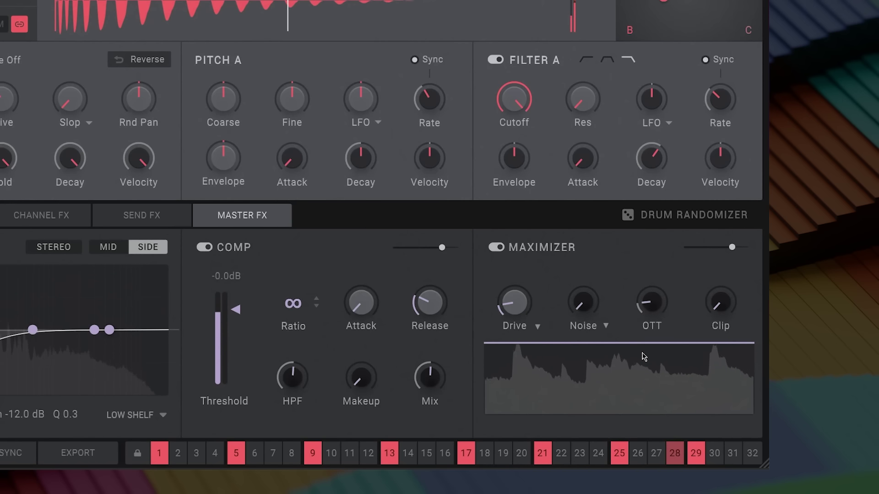
pyautogui.click(658, 314)
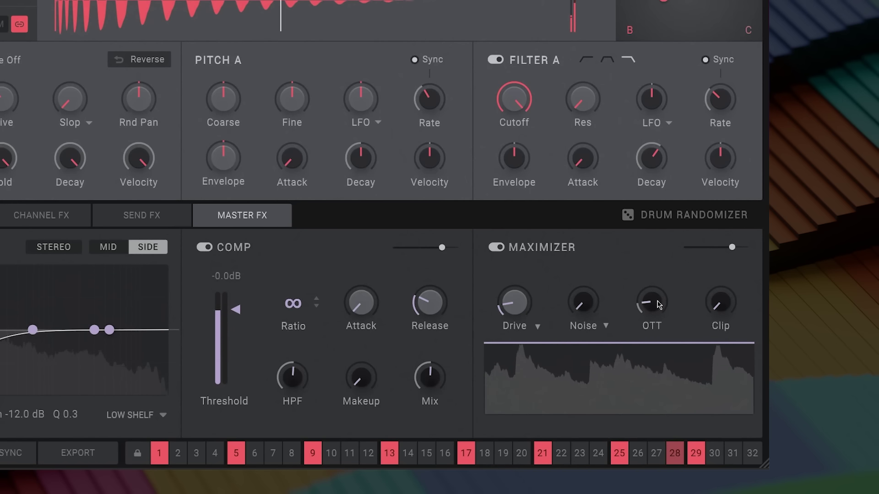
pyautogui.click(659, 303)
# Raise the Maximizer's Clip to about one fifth, lower its ceiling line slightly, and compare by bypassing and re-enabling it
pyautogui.moveTo(719, 301)
pyautogui.mouseDown()
pyautogui.moveTo(726, 261)
pyautogui.moveTo(722, 285)
pyautogui.mouseUp()
pyautogui.moveTo(590, 344); pyautogui.dragTo(595, 354)
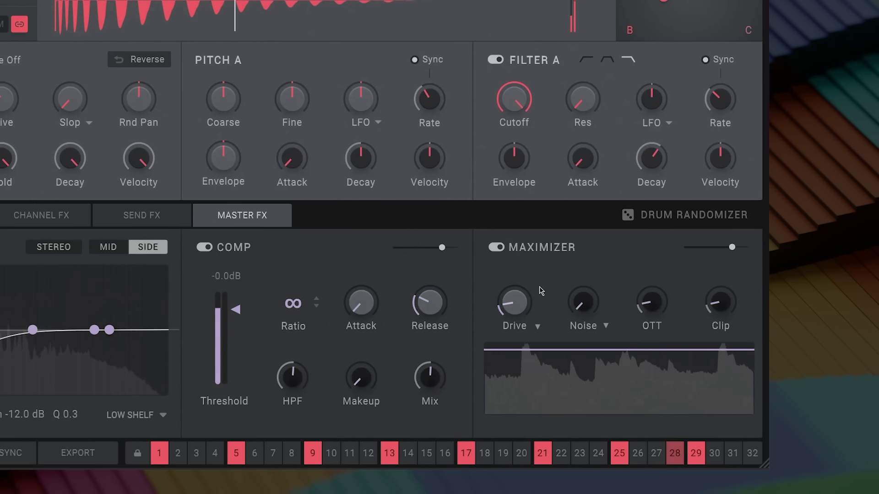
pyautogui.click(494, 251)
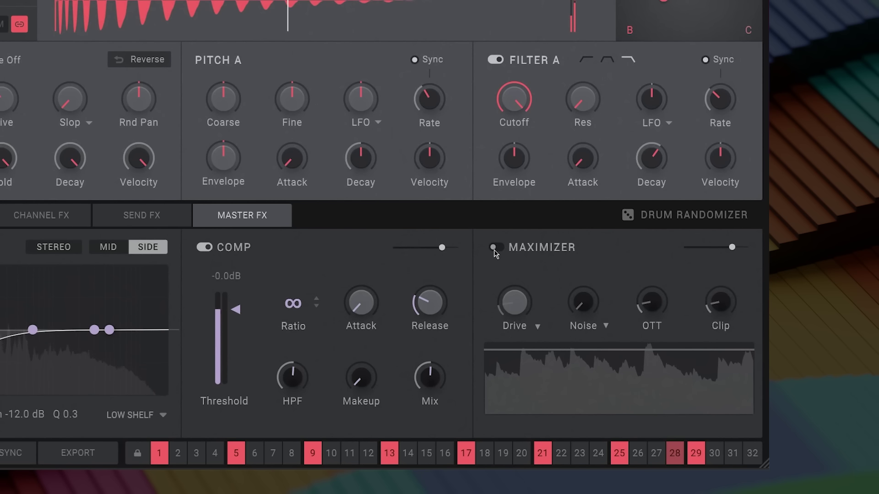
pyautogui.click(498, 251)
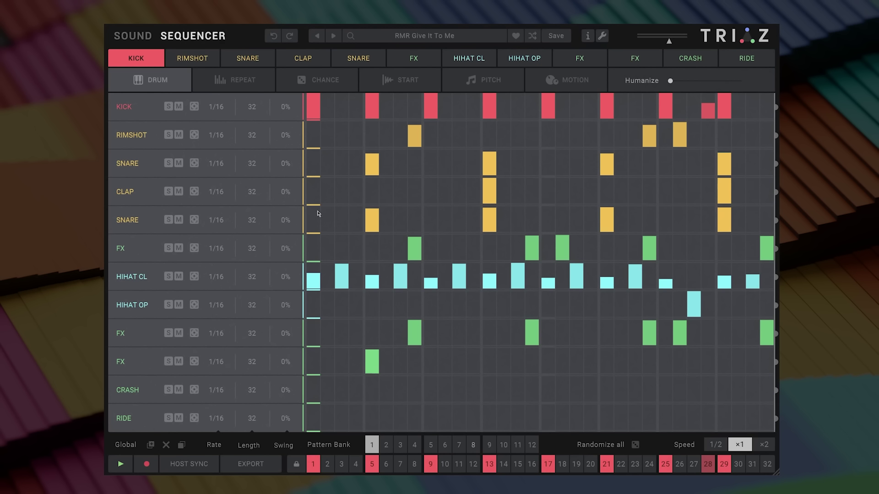
# Go from the sound view to the sequencer and shorten the kick pattern to 4 steps
pyautogui.click(134, 37)
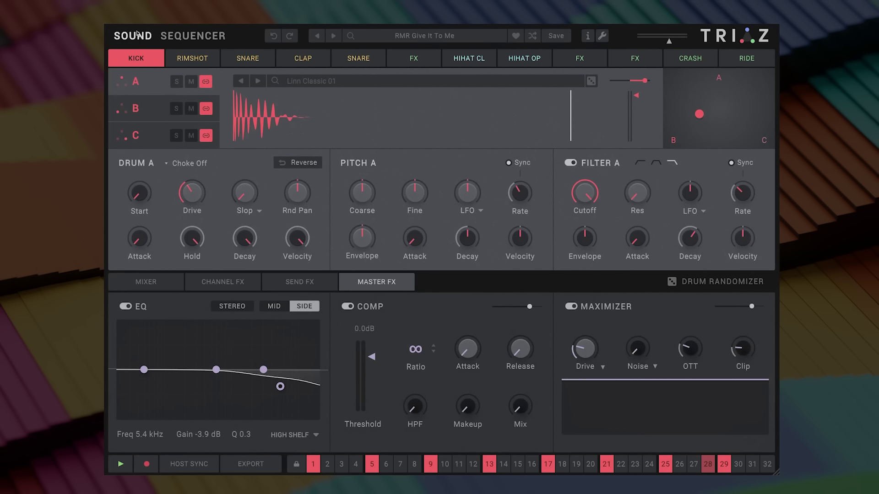
pyautogui.click(191, 39)
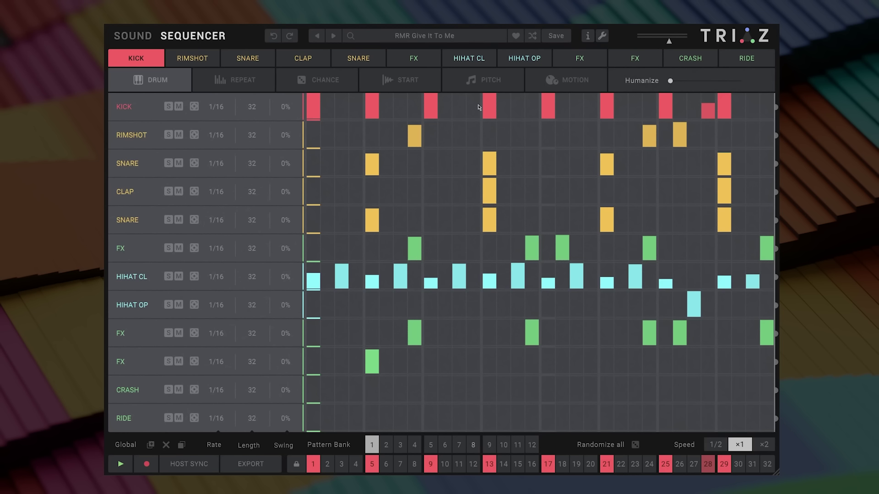
pyautogui.moveTo(769, 103); pyautogui.dragTo(359, 106)
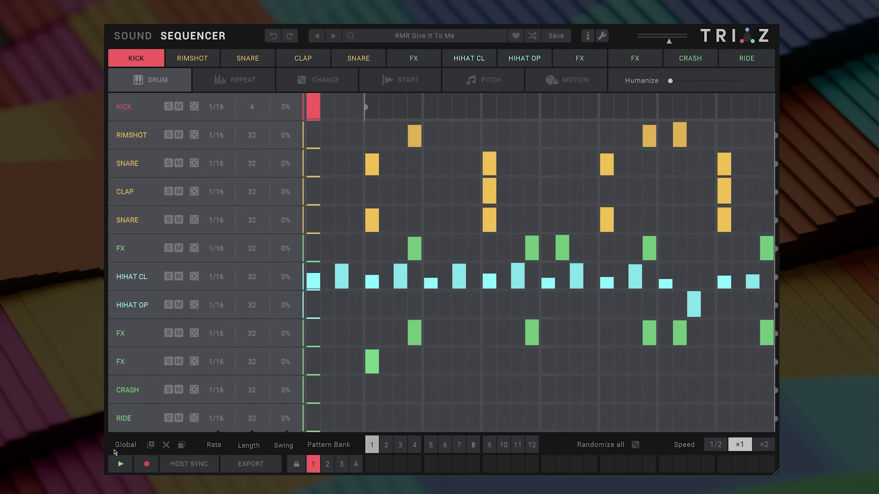
pyautogui.moveTo(365, 106)
pyautogui.mouseDown()
pyautogui.moveTo(408, 107)
pyautogui.moveTo(369, 104)
pyautogui.mouseUp()
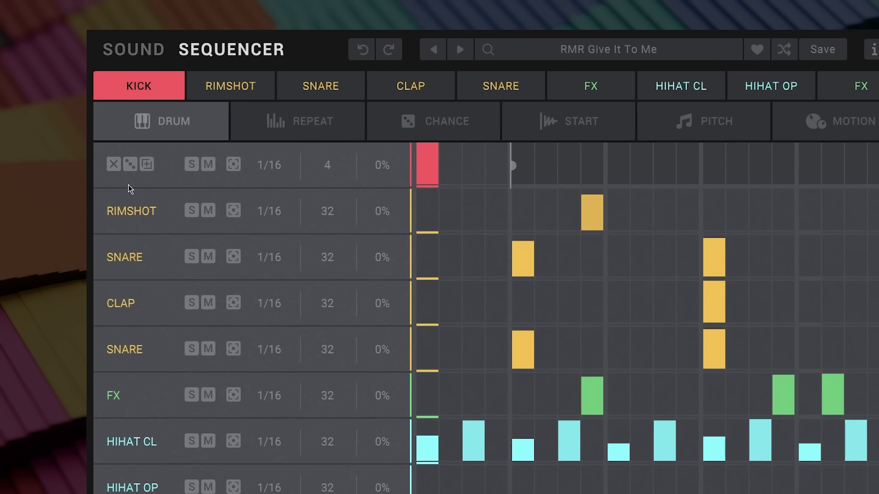
# Duplicate the kick lane's 4-step pattern repeatedly until it fills 32 steps
pyautogui.click(144, 163)
pyautogui.click(145, 164)
pyautogui.click(144, 164)
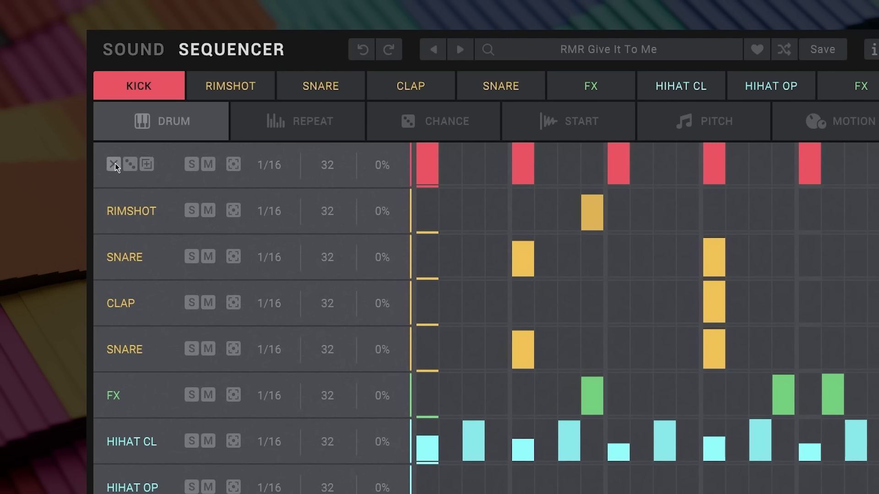
# Clear the kick lane and randomize its steps several times
pyautogui.click(114, 164)
pyautogui.click(131, 165)
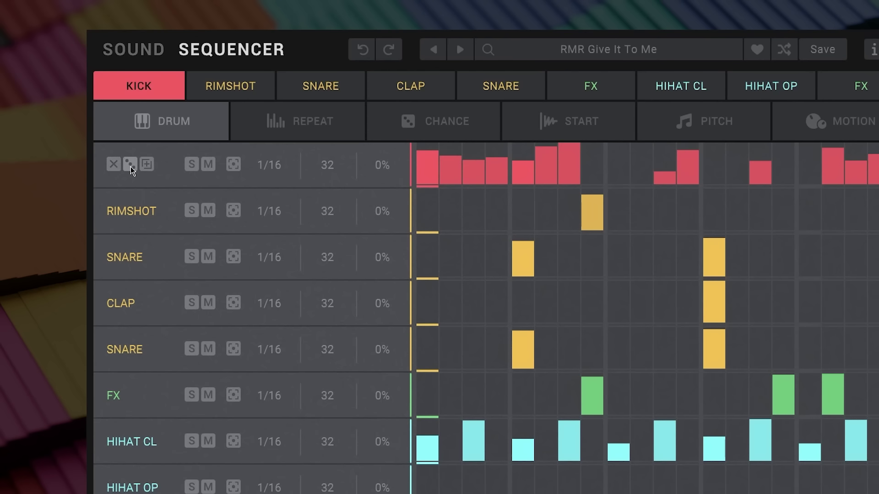
pyautogui.click(130, 165)
pyautogui.click(131, 165)
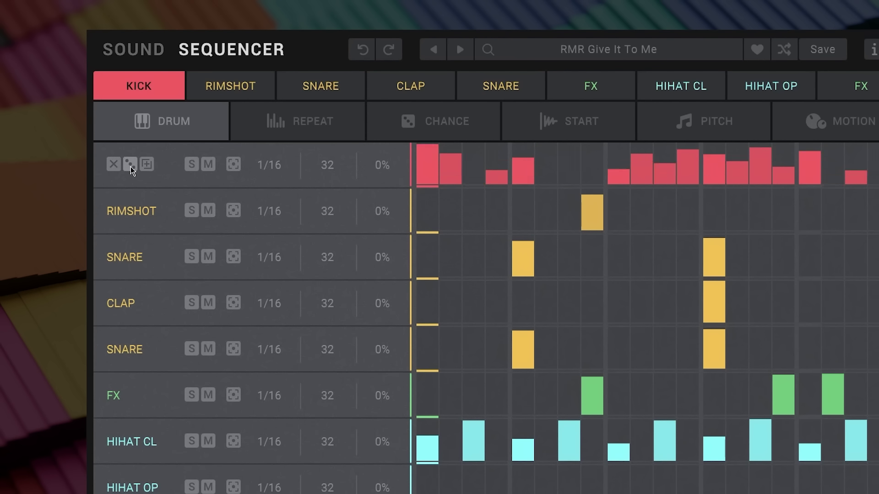
pyautogui.click(131, 165)
pyautogui.click(130, 165)
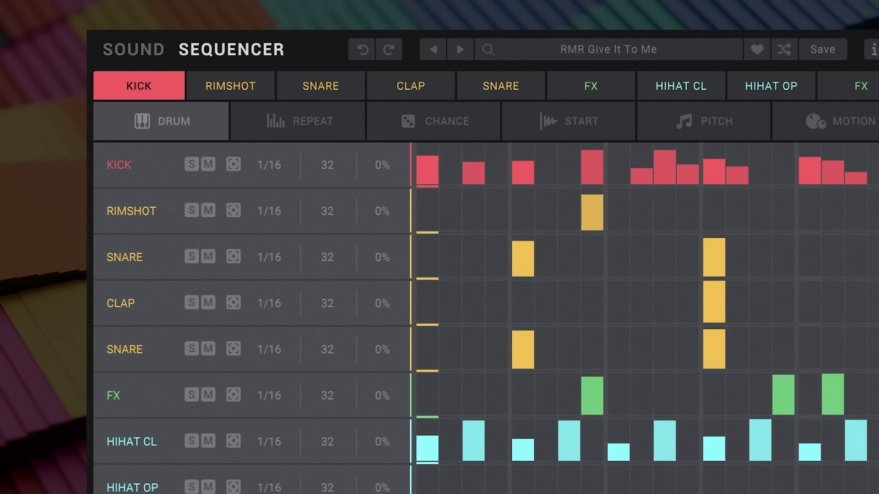
# Expand the kick lane to the full height of the sequencer grid and collapse it again
pyautogui.click(233, 165)
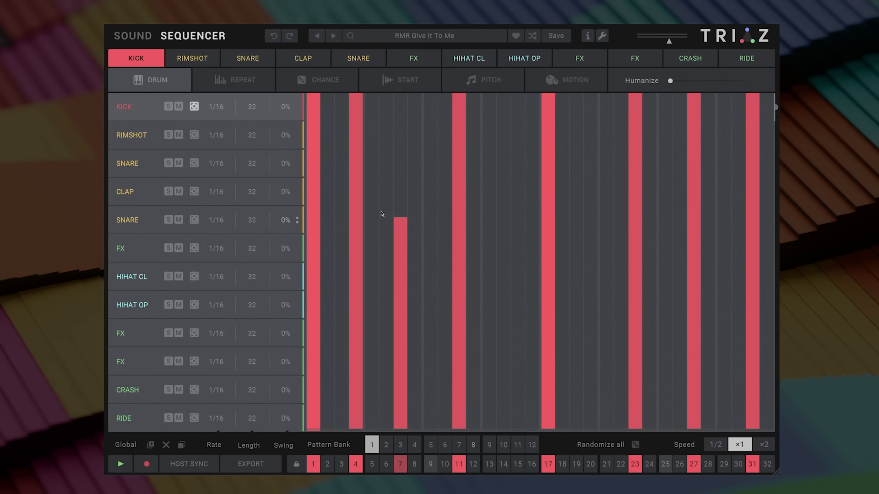
pyautogui.click(196, 108)
pyautogui.click(196, 108)
pyautogui.click(195, 107)
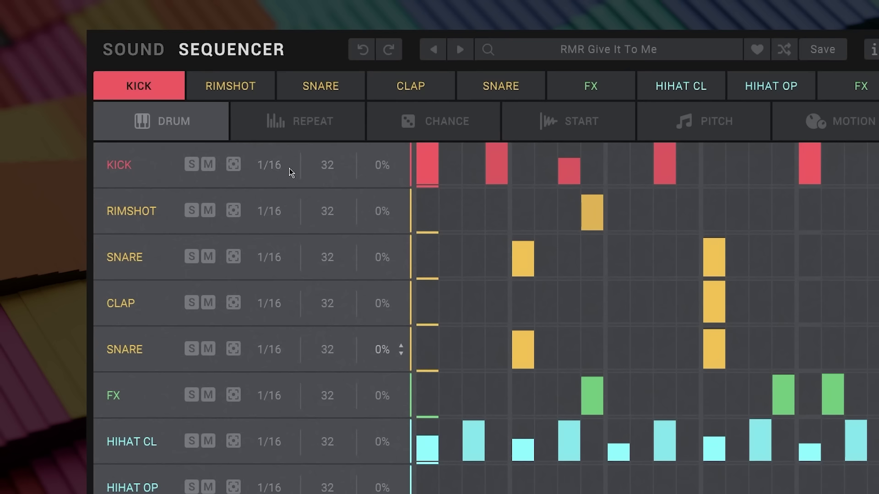
# Try other lane rates, including 1/24 on the closed hi-hat, and restore 1/16
pyautogui.click(286, 161)
pyautogui.click(286, 161)
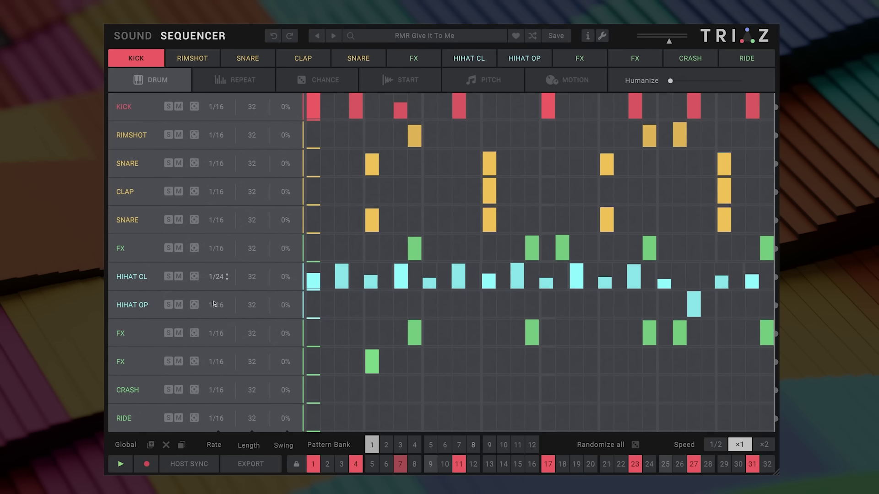
pyautogui.moveTo(214, 303); pyautogui.dragTo(215, 313)
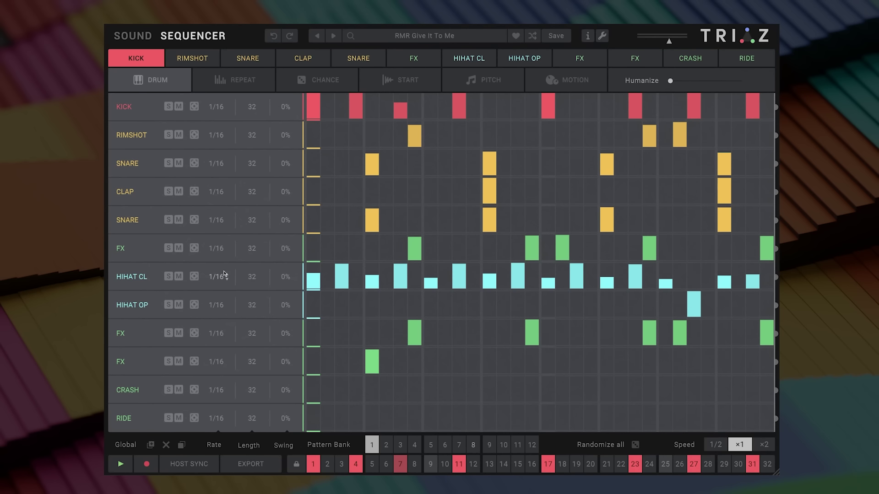
pyautogui.moveTo(224, 256); pyautogui.dragTo(226, 248)
# Audition the pattern with the swing at 100% on every lane
pyautogui.click(130, 462)
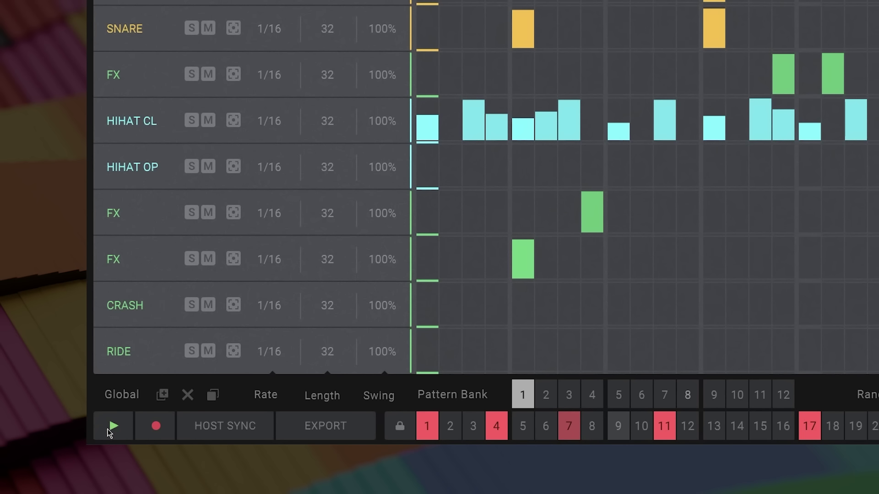
pyautogui.click(97, 433)
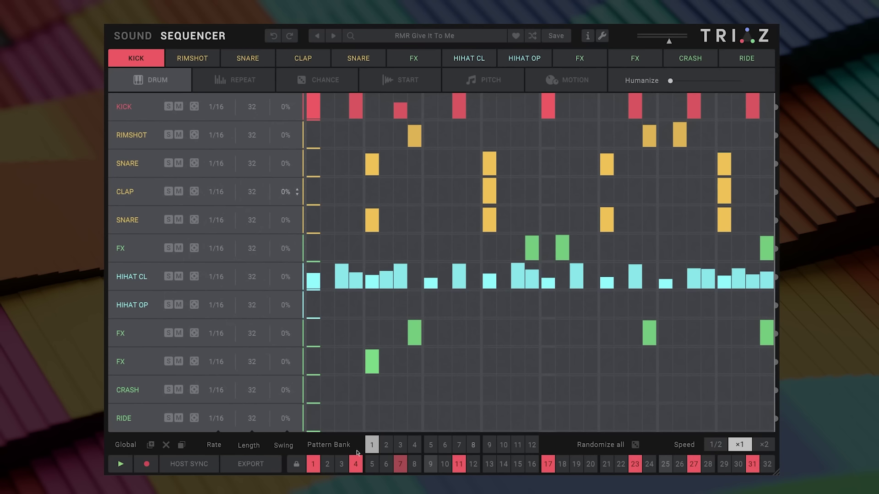
# Switch to pattern 3 in the pattern bank and back to pattern 1, and look into the preset browser
pyautogui.click(568, 396)
pyautogui.click(373, 446)
pyautogui.click(414, 36)
pyautogui.click(755, 68)
# Audition the sequence at 1/2 and x2 speed, stop playback, and restore the speed to x1
pyautogui.click(716, 444)
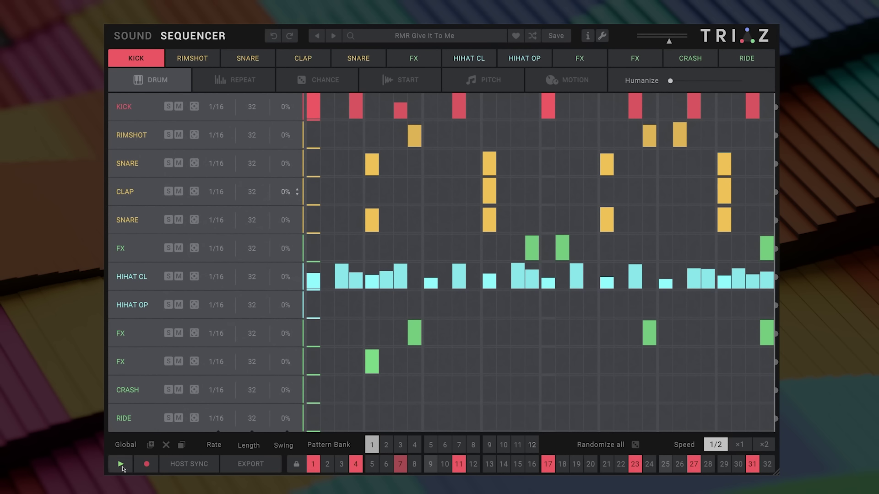
pyautogui.click(121, 465)
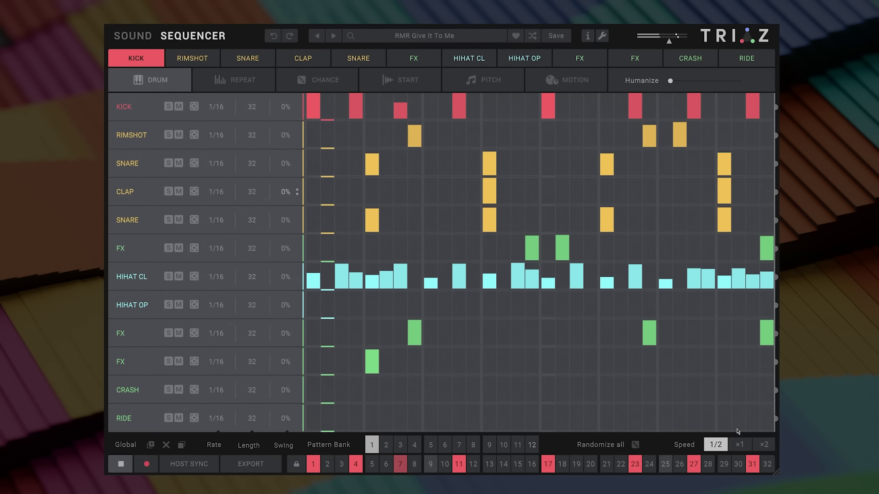
pyautogui.click(758, 445)
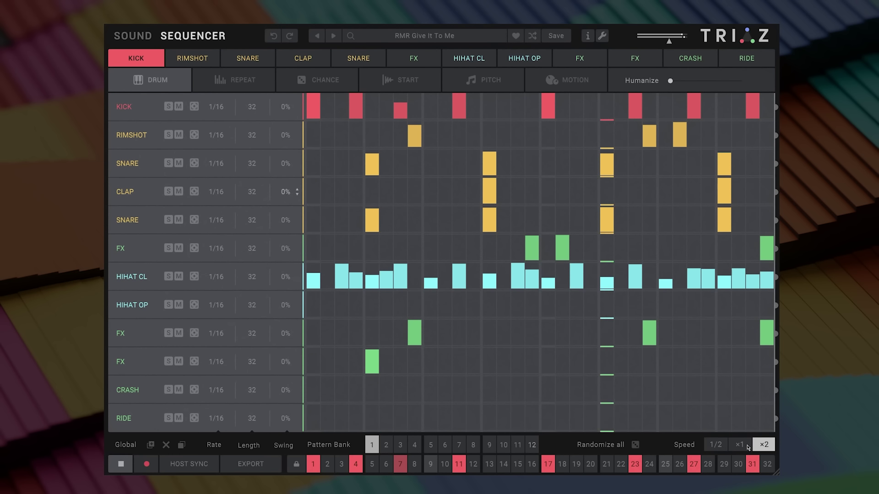
pyautogui.click(121, 464)
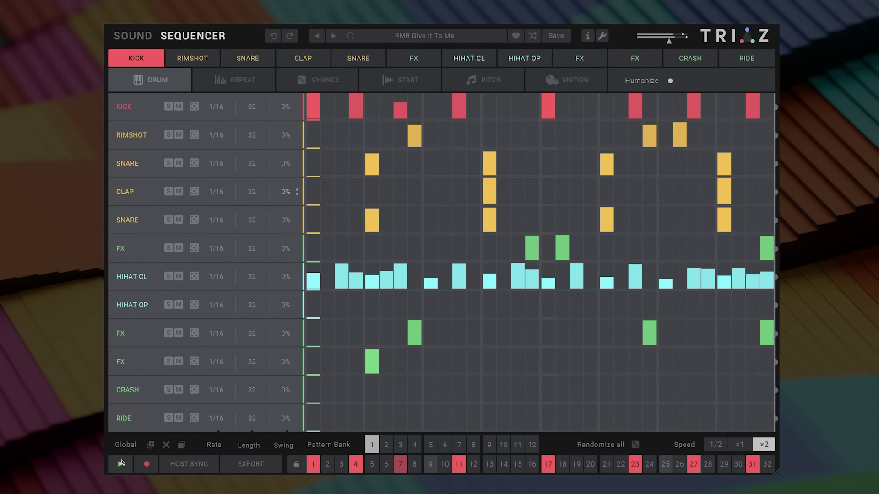
pyautogui.click(739, 446)
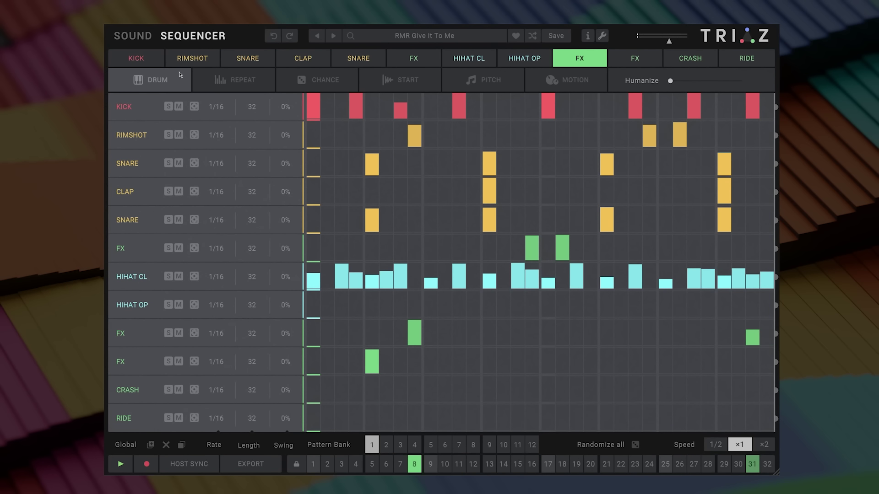
# Set a 3x repeat on the closed hi-hat's first step, and play the sequence with that lane soloed
pyautogui.click(232, 72)
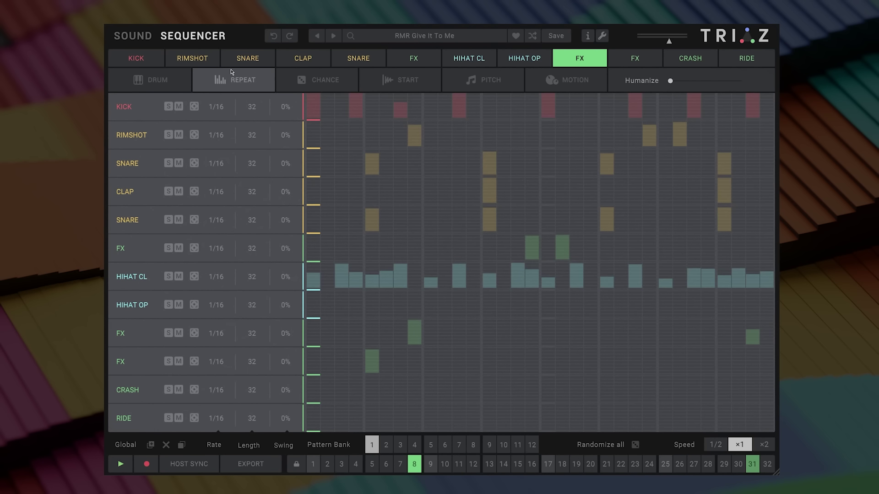
pyautogui.click(312, 284)
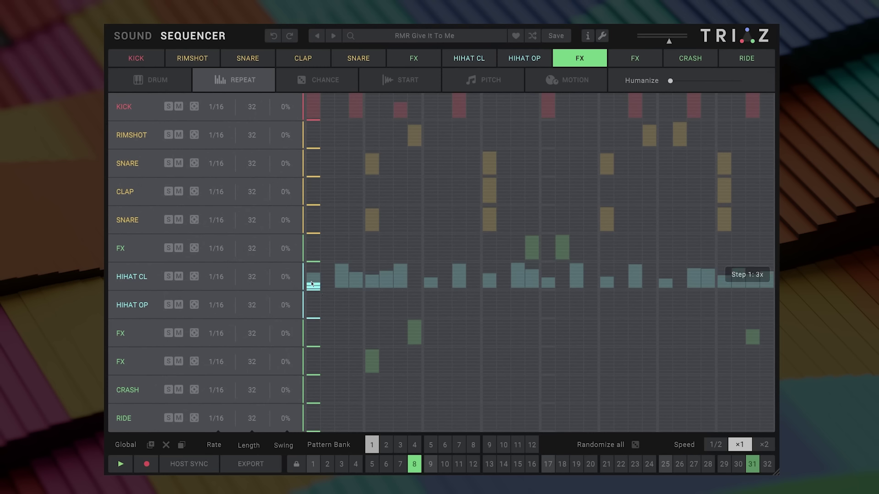
pyautogui.click(169, 277)
pyautogui.click(121, 465)
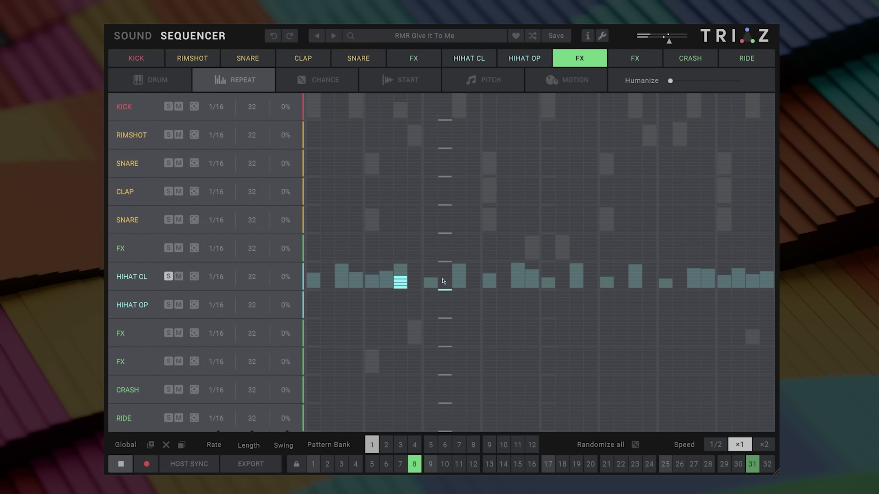
# Add repeats to closed hi-hat steps 15, 23, 27 and 28, extend varied repeats through step 32, and stop playback
pyautogui.click(518, 284)
pyautogui.click(636, 281)
pyautogui.click(694, 282)
pyautogui.click(708, 280)
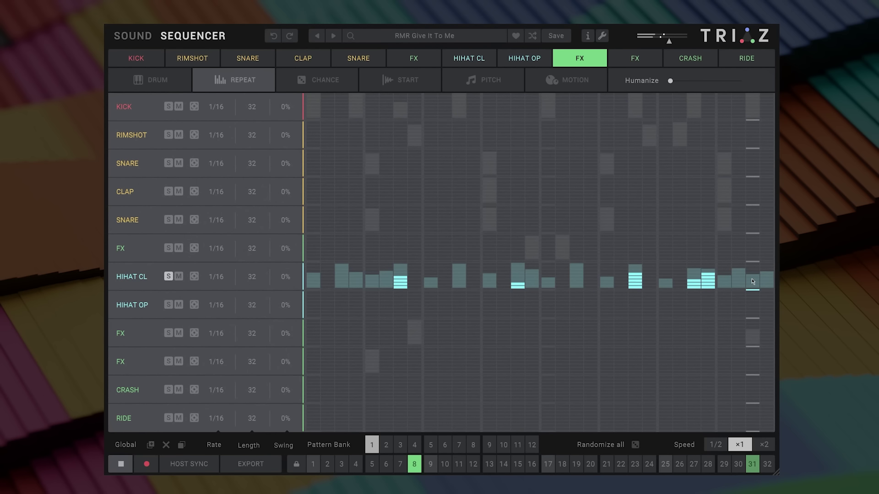
pyautogui.moveTo(694, 285); pyautogui.dragTo(768, 285)
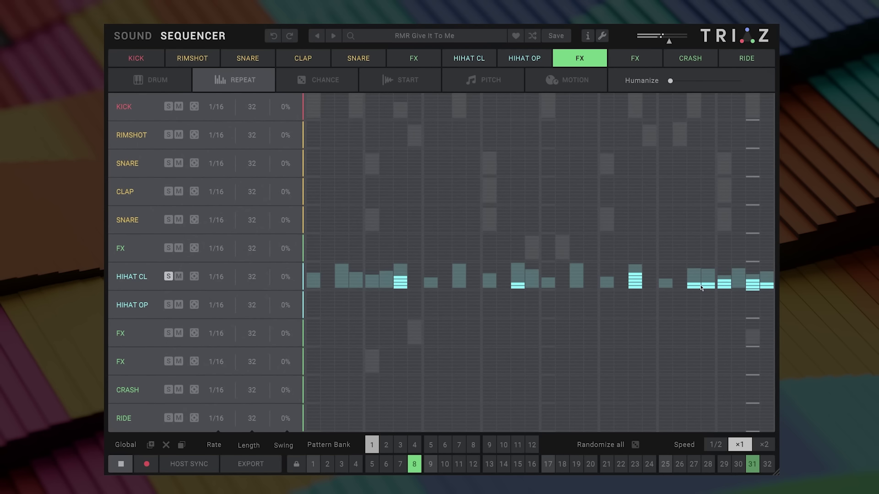
pyautogui.press('space')
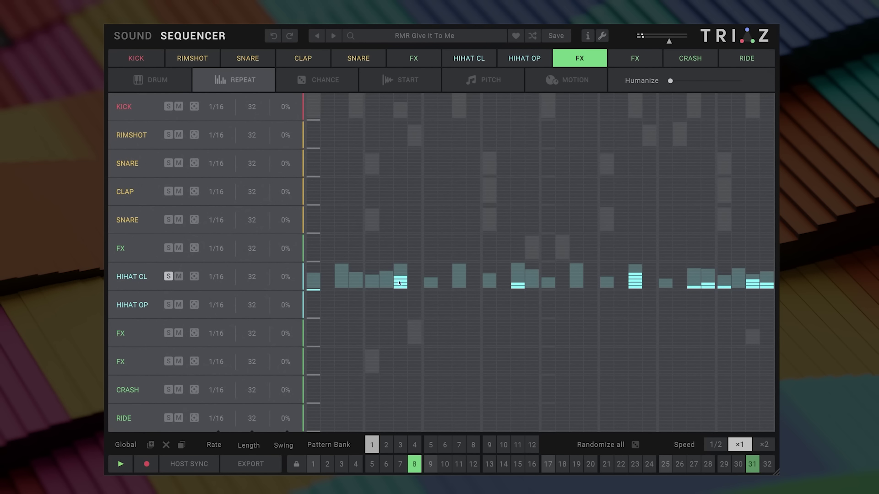
# Randomize the chance values of the soloed ride lane and play the sequence
pyautogui.click(330, 88)
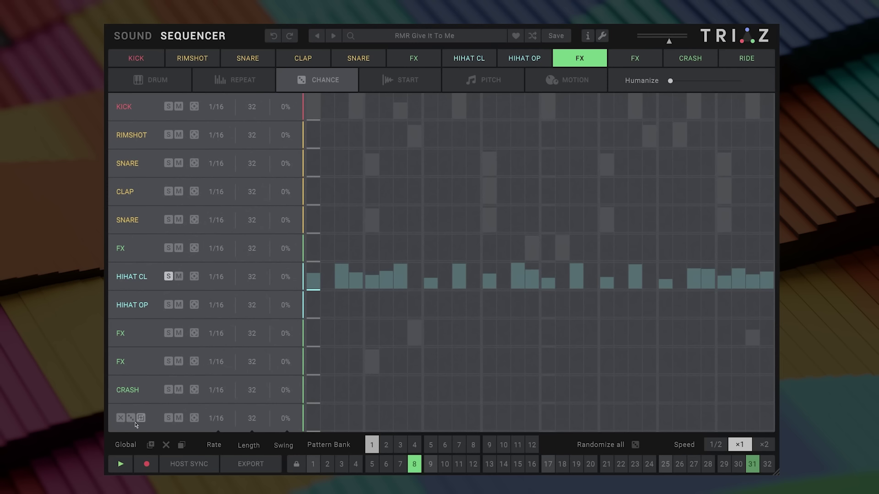
pyautogui.click(255, 407)
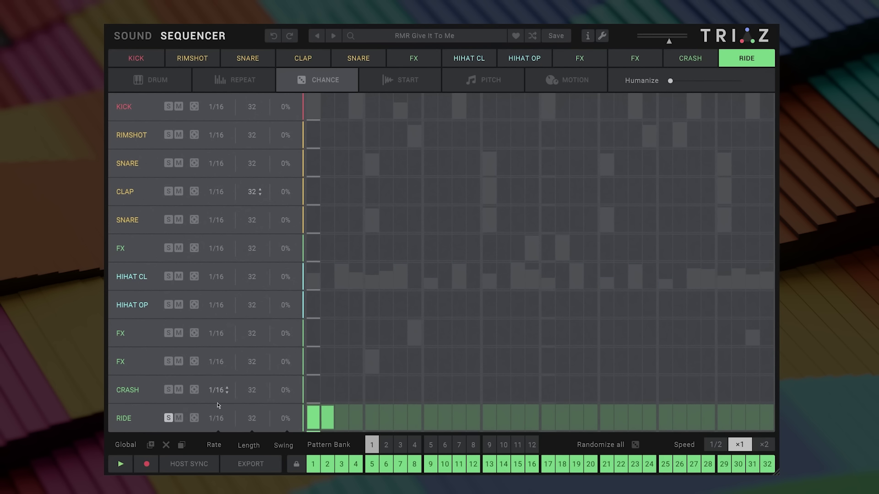
pyautogui.click(131, 419)
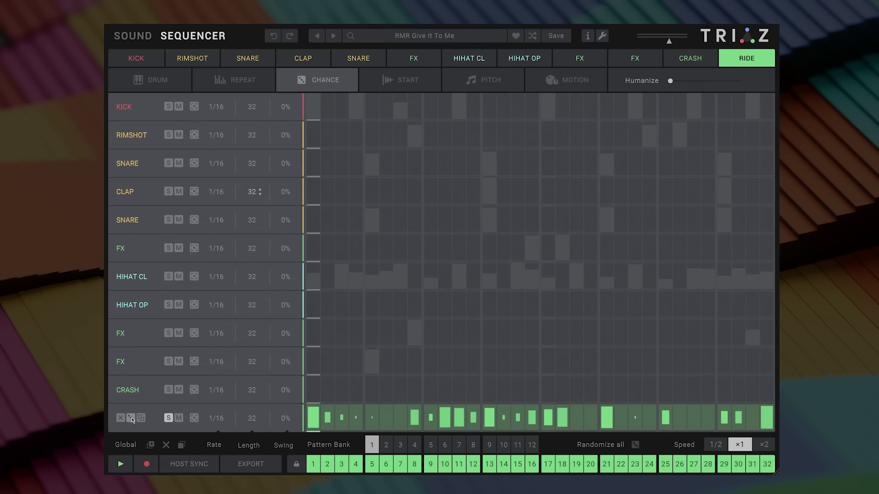
pyautogui.click(124, 463)
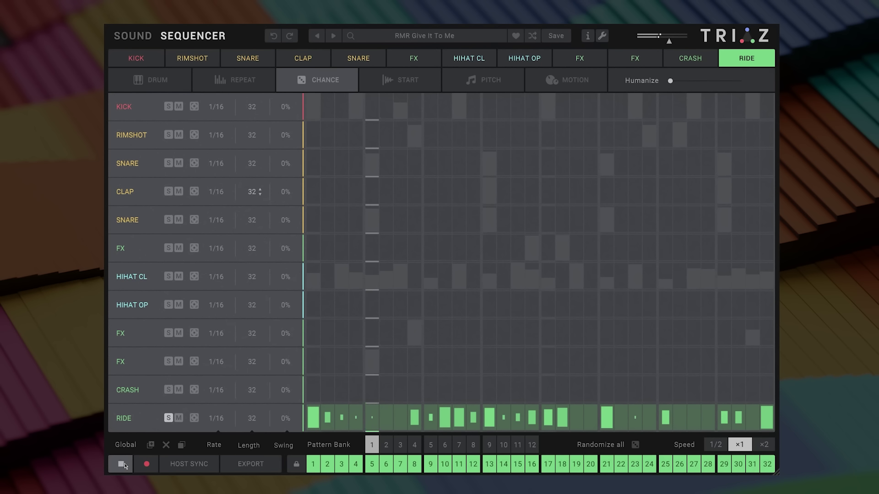
# Randomize the ride lane's values again and adjust its individual steps 6, 8, 7 and 1
pyautogui.moveTo(124, 431)
pyautogui.click(130, 418)
pyautogui.click(386, 414)
pyautogui.click(415, 418)
pyautogui.click(401, 417)
pyautogui.click(309, 419)
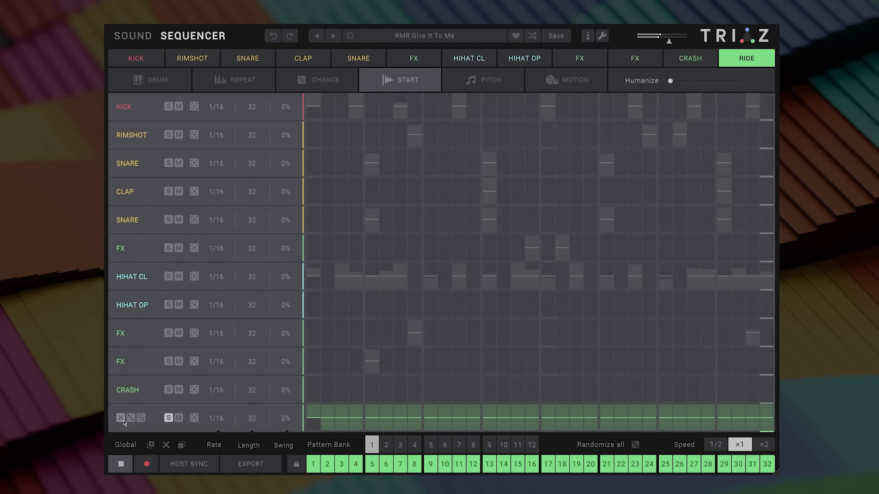
# Randomize the start offsets of the soloed ride lane's steps during playback
pyautogui.click(130, 418)
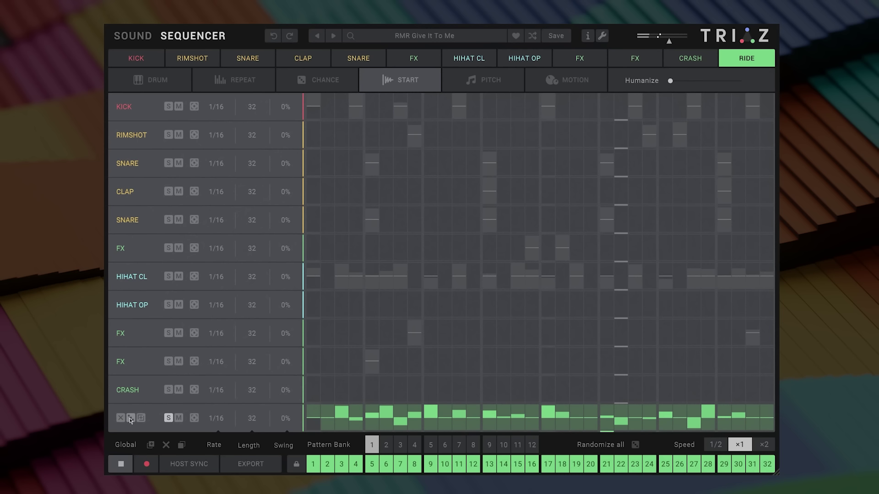
pyautogui.click(146, 465)
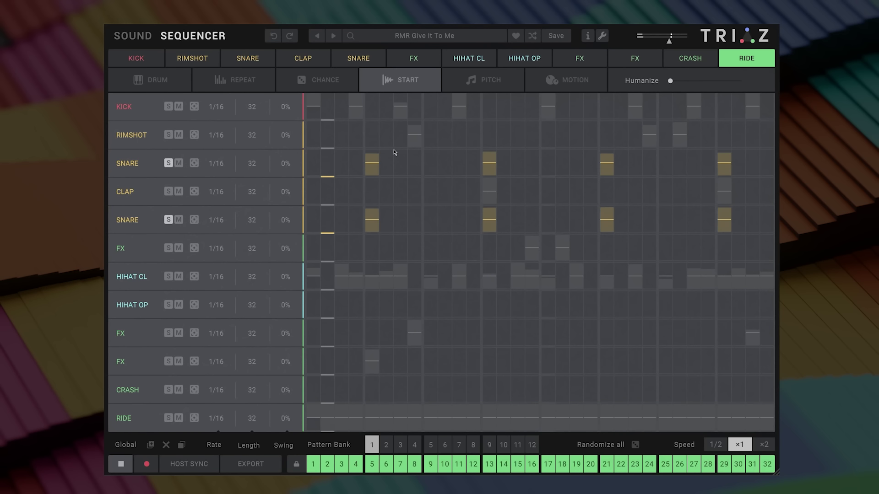
# Give steps 5, 13, 21 and 29 of the upper snare lane slightly negative start offsets, about -18% on step 5
pyautogui.moveTo(372, 170); pyautogui.dragTo(372, 166)
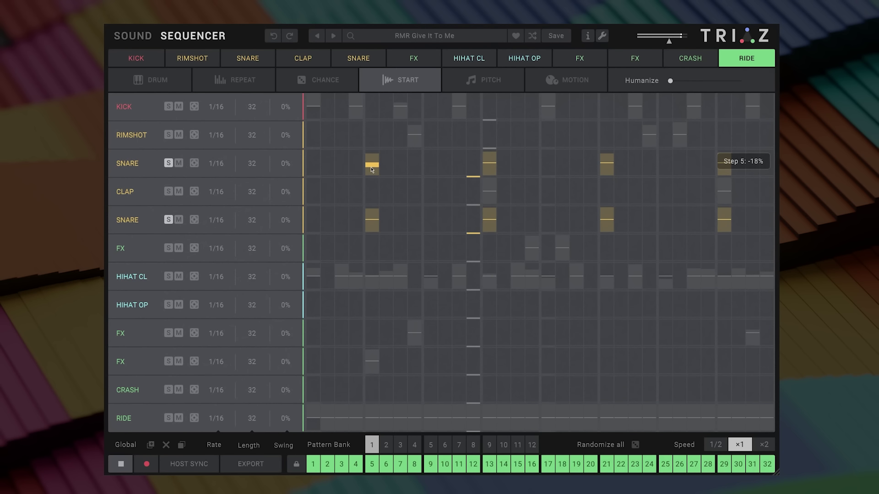
pyautogui.moveTo(489, 170); pyautogui.dragTo(494, 172)
pyautogui.moveTo(607, 169); pyautogui.dragTo(607, 173)
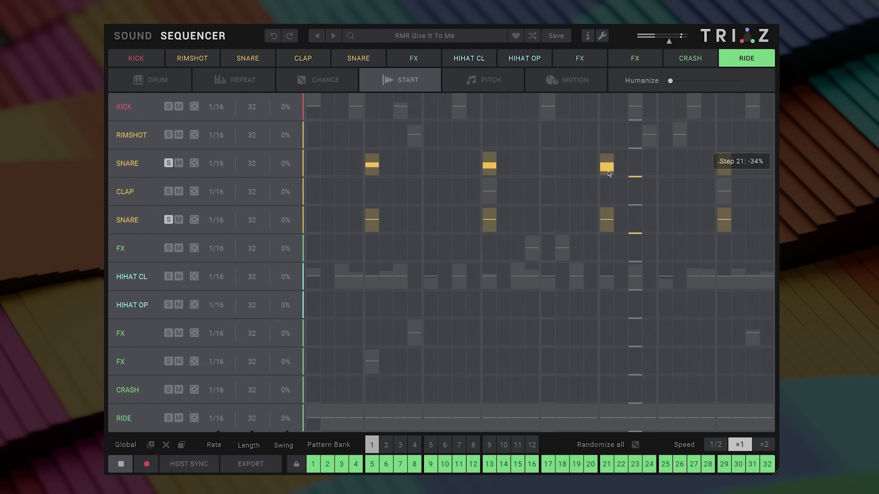
pyautogui.moveTo(724, 168); pyautogui.dragTo(724, 172)
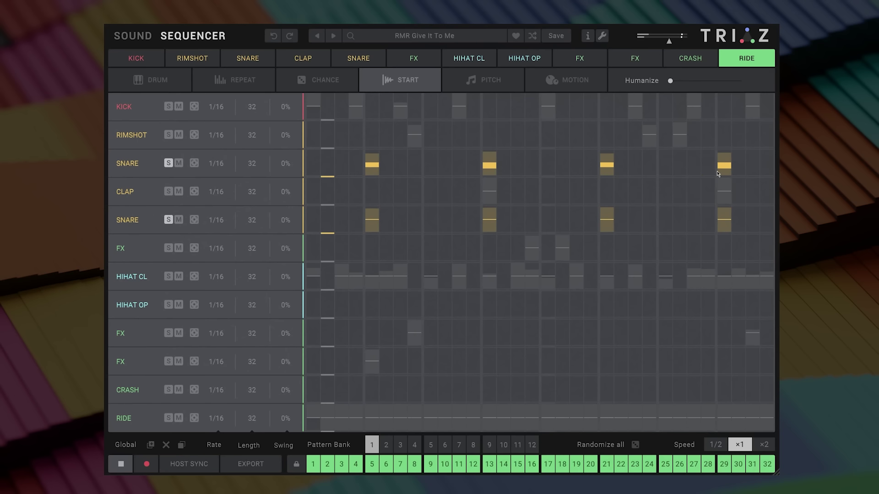
pyautogui.click(610, 170)
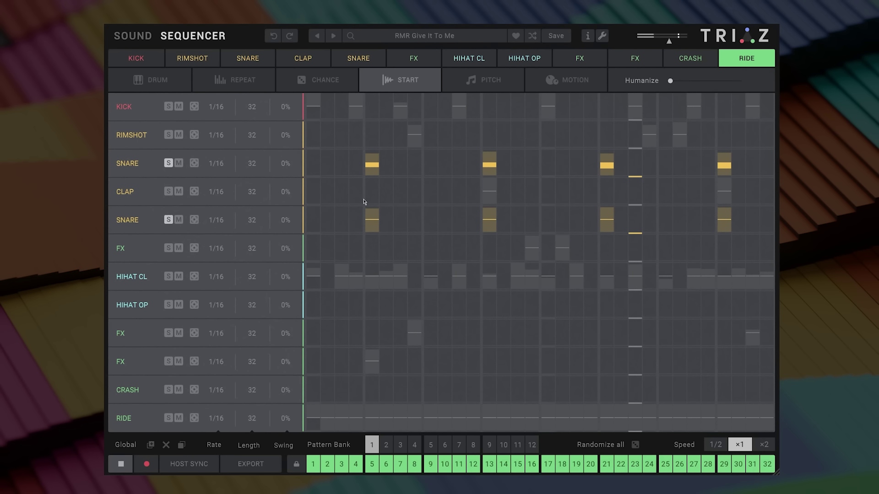
# Show the pitch lanes, solo the ride lane, and shape its step pitches into a rising and falling wave
pyautogui.click(487, 80)
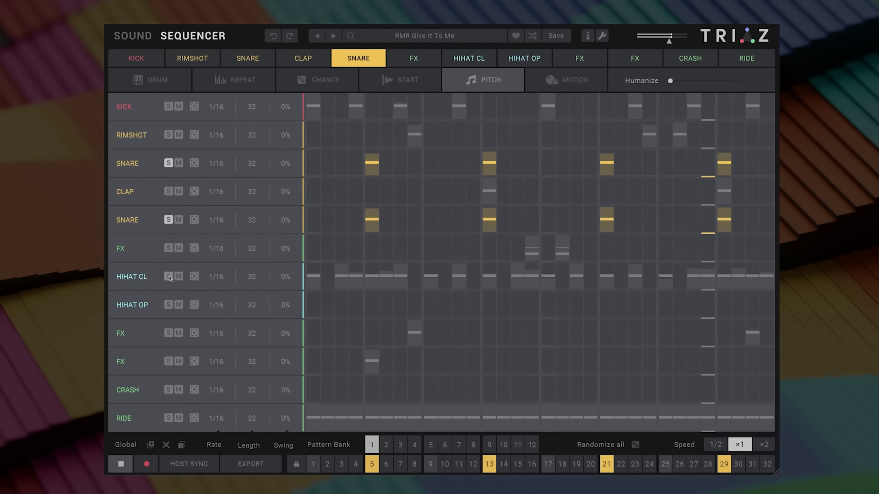
pyautogui.click(169, 415)
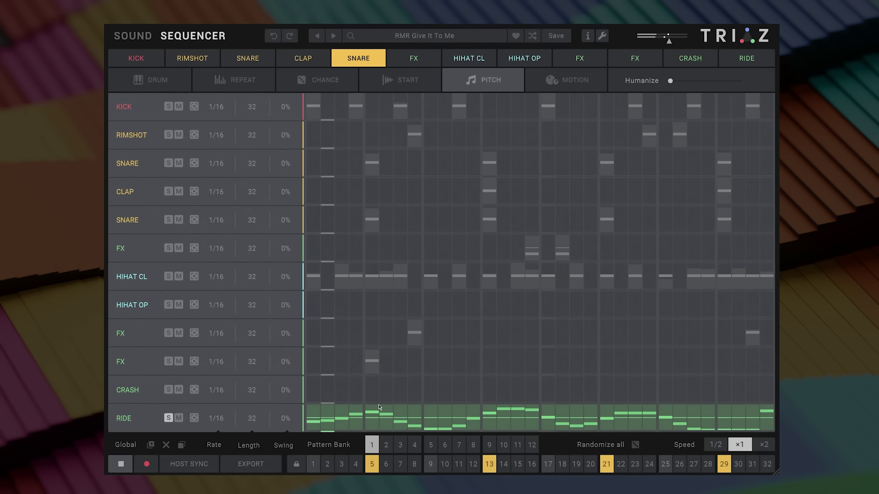
# Select the eleventh drum channel on the sound page and assign its Rev A send to Motion SEQ 1
pyautogui.click(577, 88)
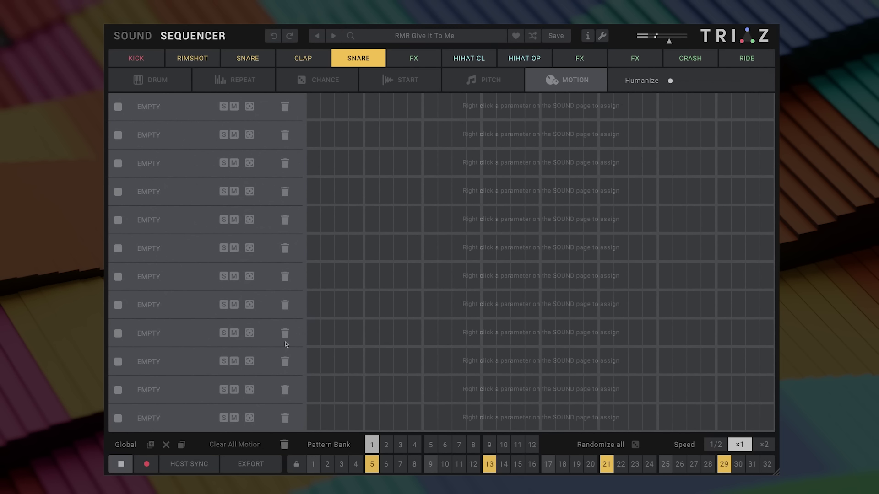
pyautogui.click(133, 36)
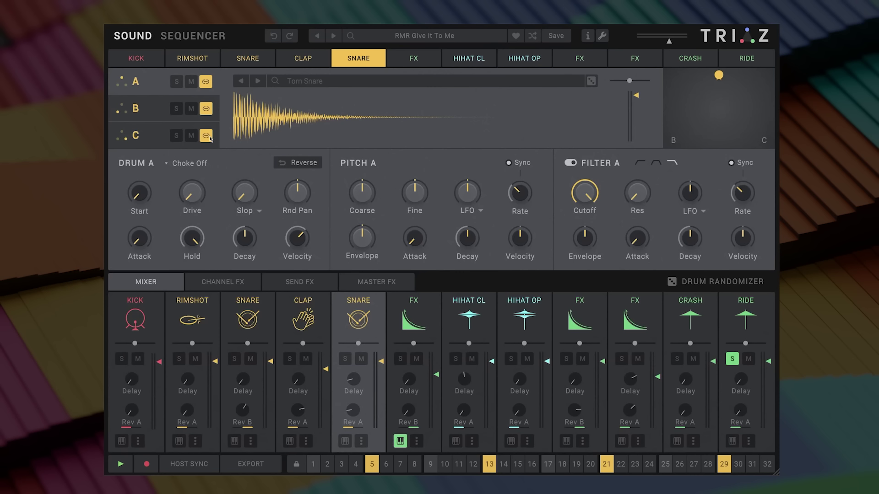
pyautogui.click(686, 319)
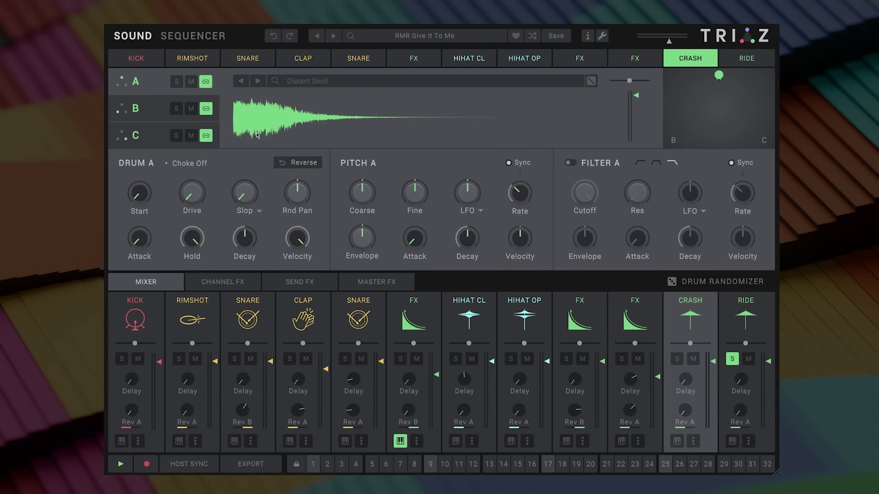
pyautogui.click(691, 308)
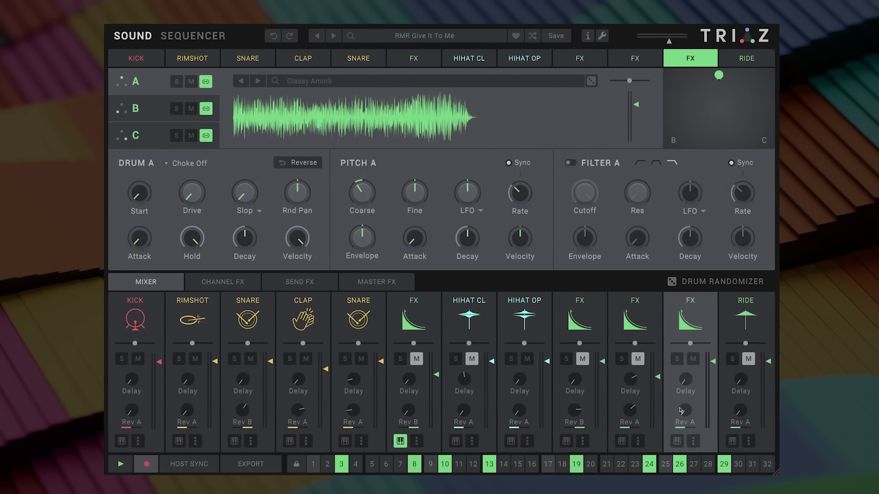
pyautogui.rightClick(681, 411)
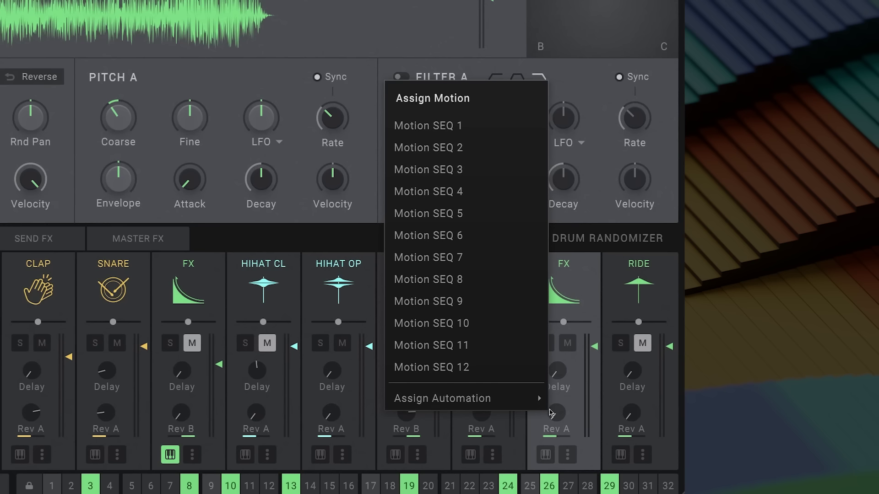
pyautogui.click(455, 128)
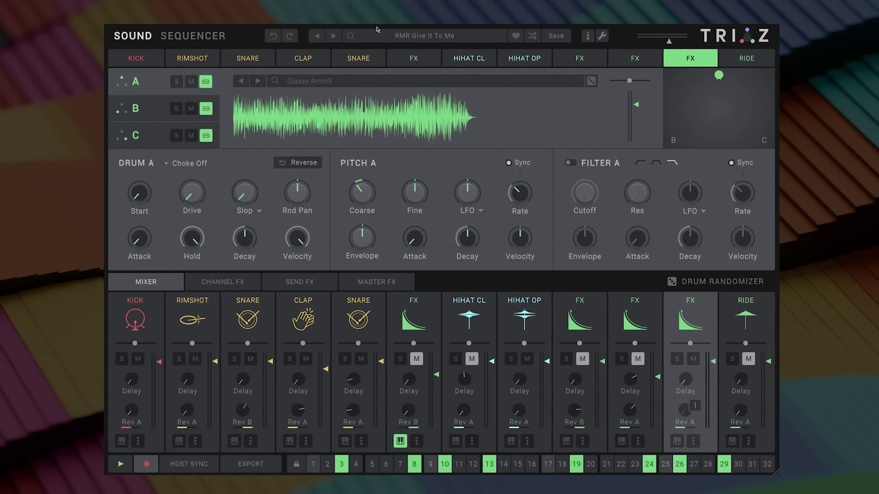
# Set varied reverb send levels on steps 3, 8, 10, 13, 19, 24, 26 and 29 of the motion lane, and start playback
pyautogui.click(180, 36)
pyautogui.click(567, 80)
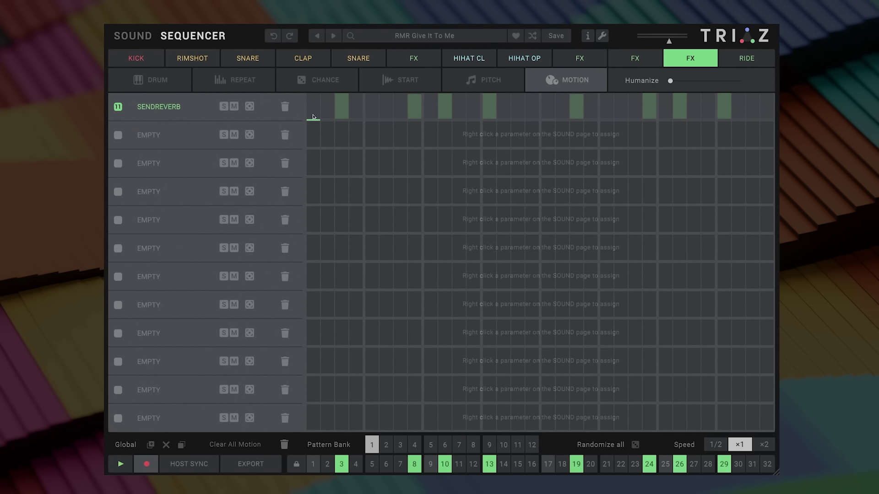
pyautogui.click(341, 113)
pyautogui.click(450, 117)
pyautogui.click(577, 100)
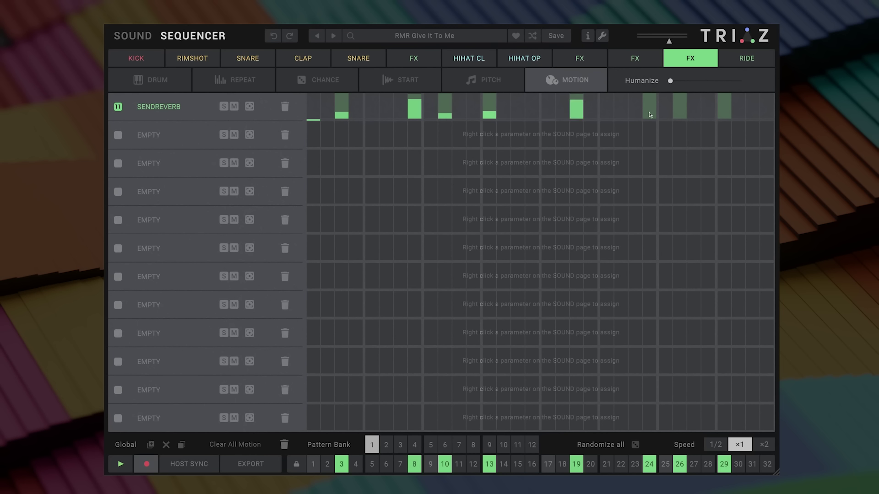
pyautogui.click(677, 106)
pyautogui.click(725, 101)
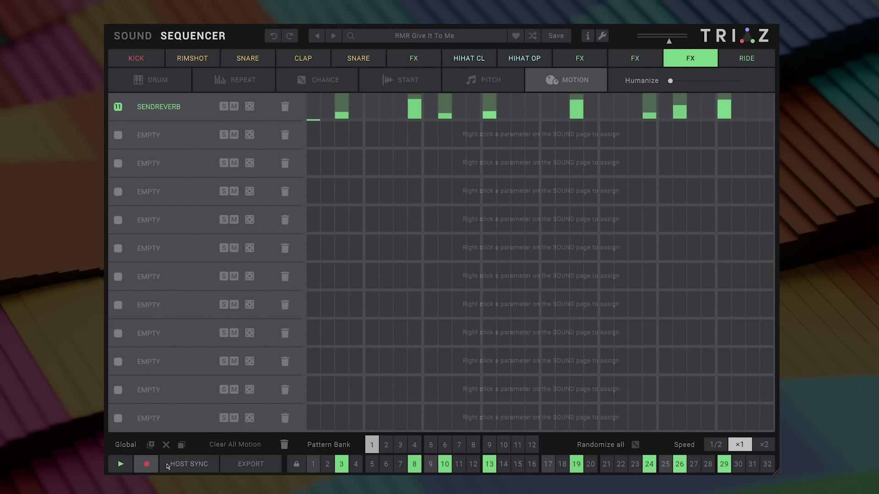
pyautogui.click(112, 465)
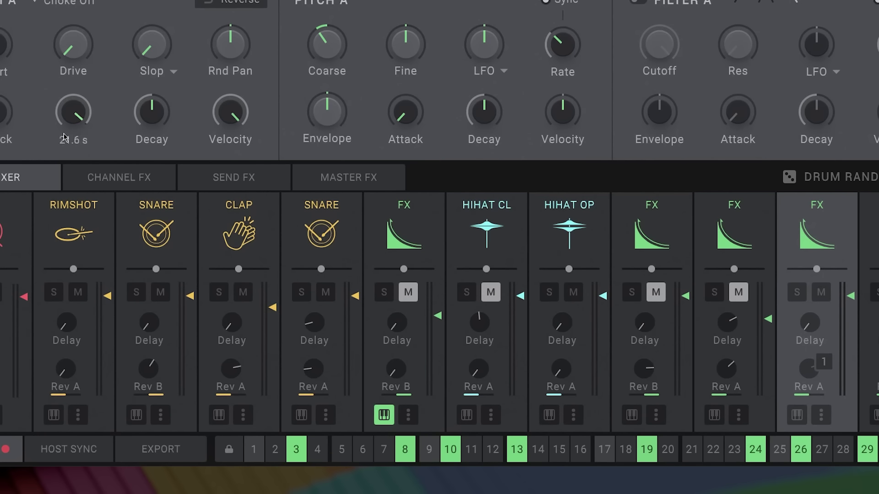
# Turn down the FX channel's Hold and assign Decay to Motion SEQ 2, setting step 19 to 899 ms and raising step 26
pyautogui.moveTo(64, 137); pyautogui.dragTo(64, 155)
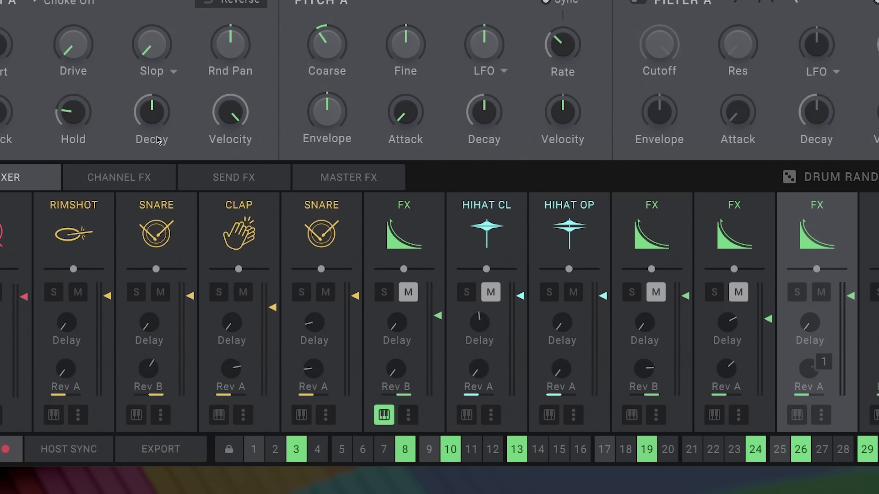
pyautogui.rightClick(136, 123)
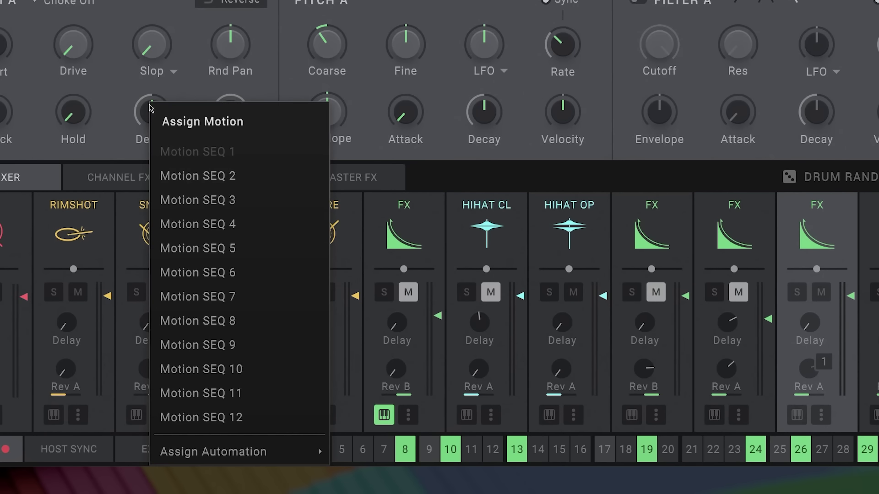
pyautogui.click(203, 175)
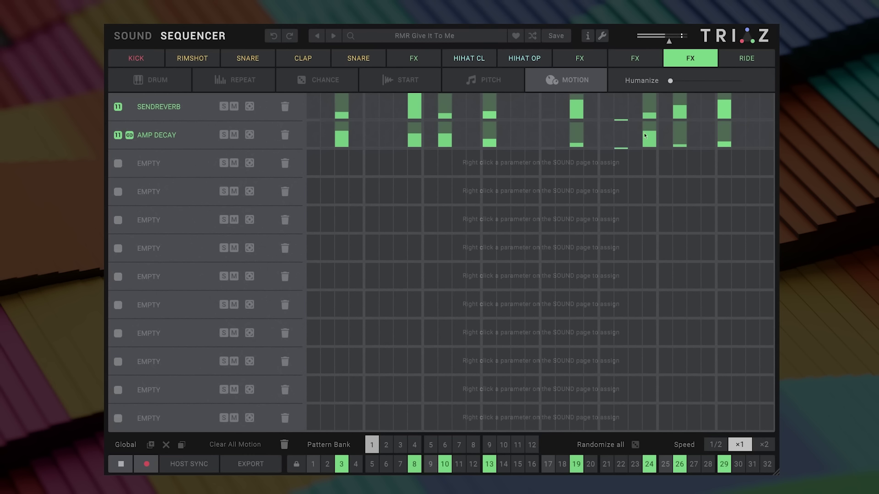
pyautogui.click(582, 132)
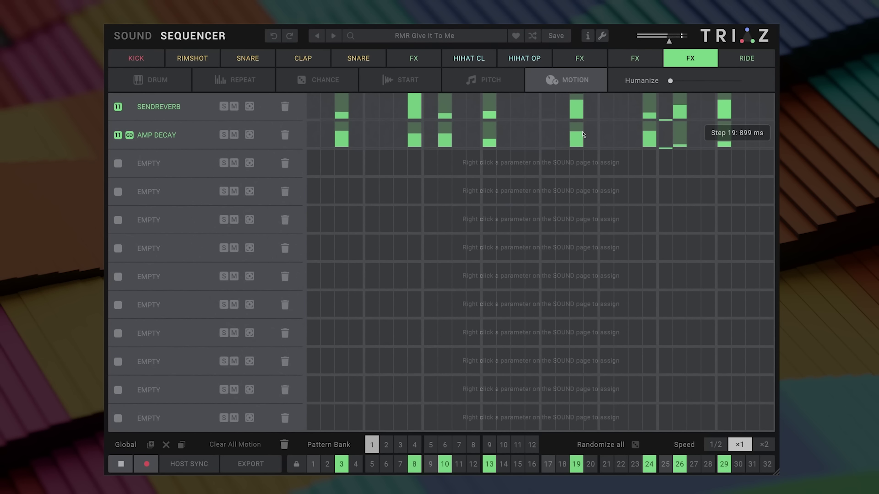
pyautogui.click(681, 140)
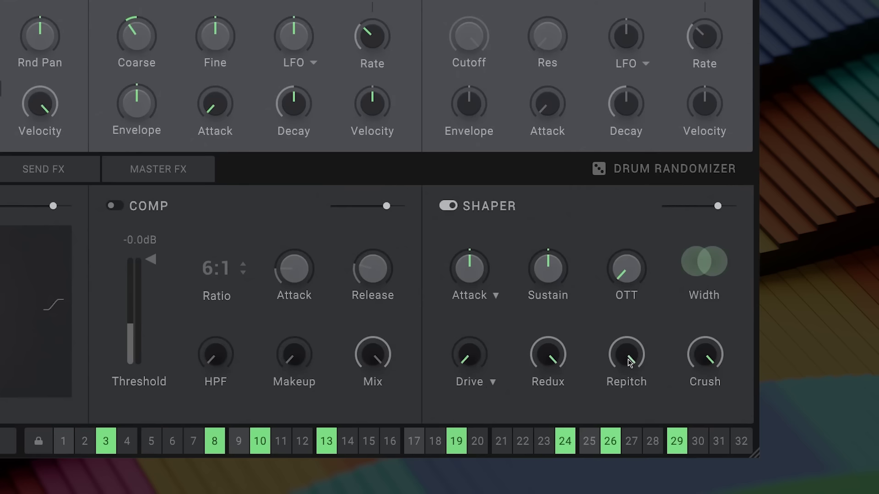
# Assign the channel shaper's Repitch control to Motion SEQ 3 and vary its value per step
pyautogui.rightClick(690, 415)
pyautogui.click(641, 228)
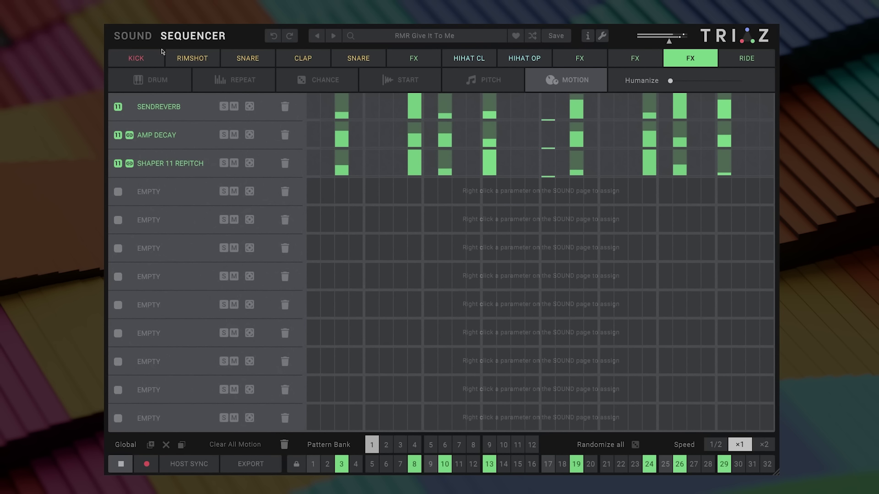
# Unmute the sixth channel (FX) and the closed hi-hat in the mixer while the sequence plays
pyautogui.click(133, 36)
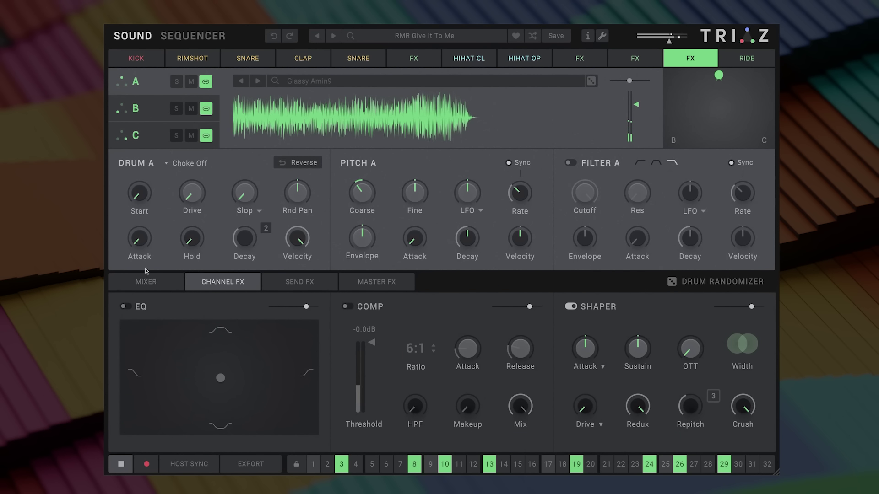
pyautogui.click(145, 281)
pyautogui.click(416, 359)
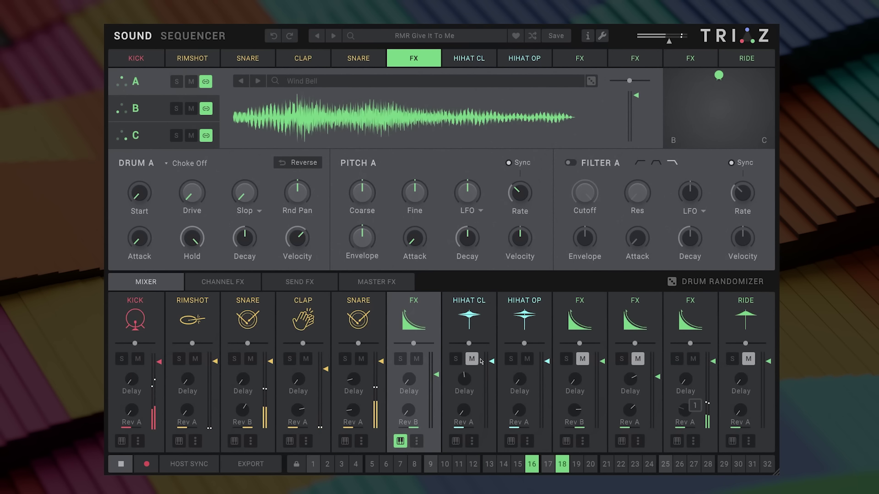
pyautogui.click(472, 358)
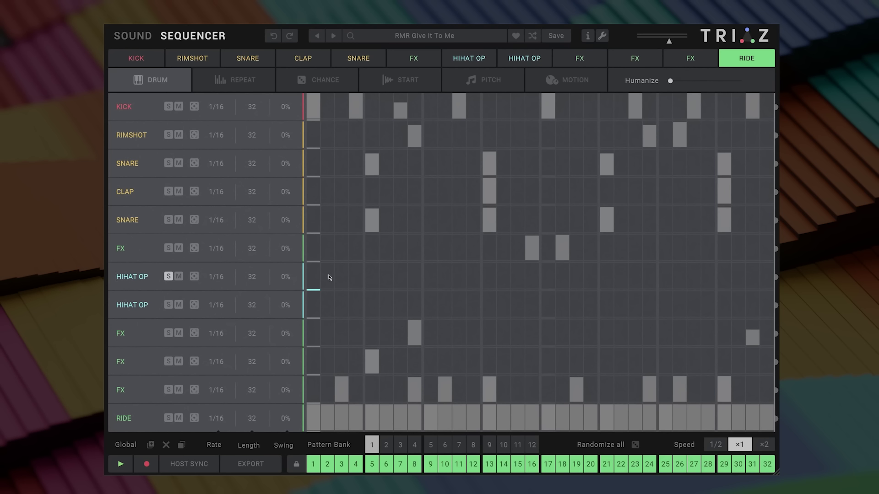
# Fill all 32 steps of the soloed open hi-hat lane and draw rising and falling velocity ramps across them
pyautogui.moveTo(315, 279)
pyautogui.mouseDown()
pyautogui.moveTo(760, 287)
pyautogui.moveTo(765, 271)
pyautogui.moveTo(218, 230)
pyautogui.mouseUp()
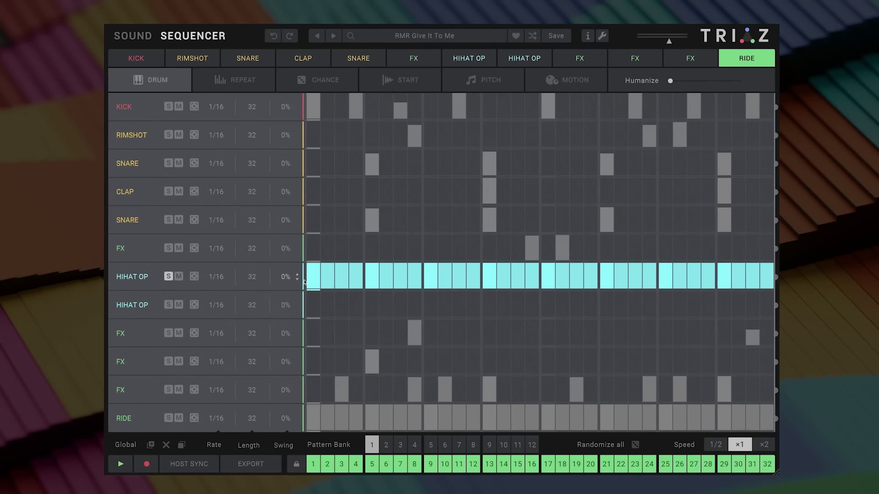
pyautogui.moveTo(309, 280)
pyautogui.mouseDown()
pyautogui.moveTo(691, 280)
pyautogui.moveTo(769, 268)
pyautogui.moveTo(617, 277)
pyautogui.mouseUp()
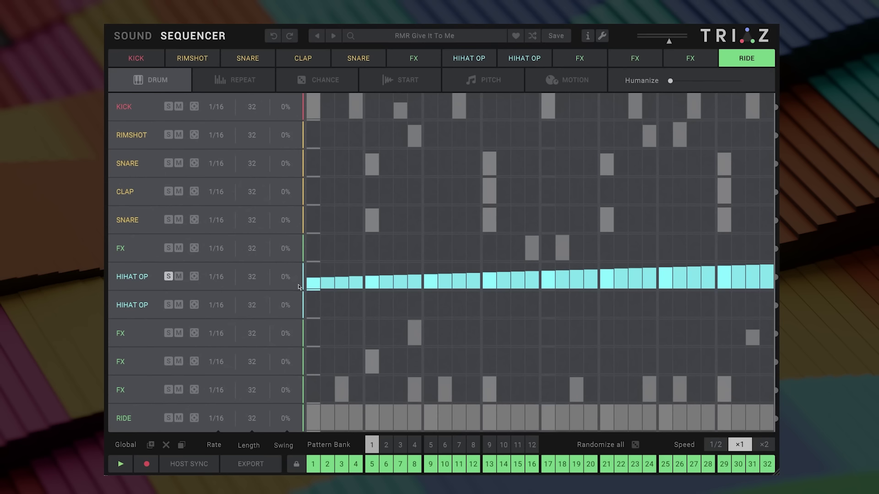
pyautogui.moveTo(308, 287); pyautogui.dragTo(774, 267)
pyautogui.moveTo(310, 269); pyautogui.dragTo(773, 290)
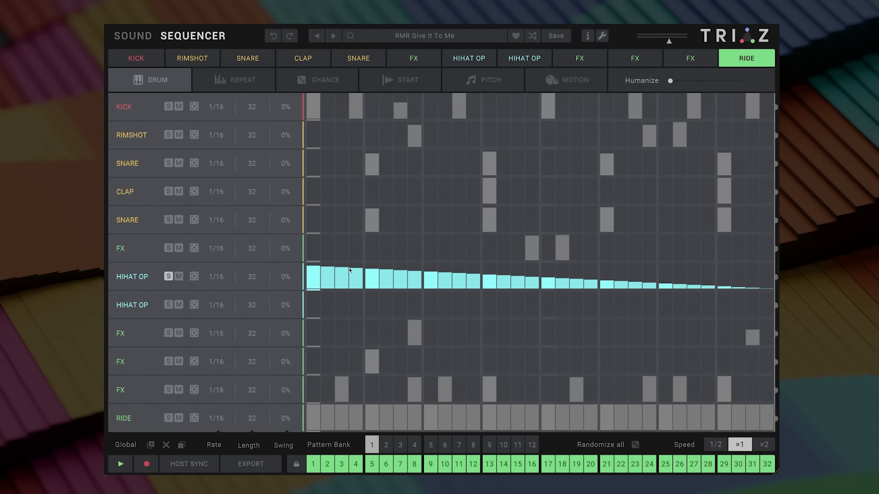
pyautogui.moveTo(309, 281); pyautogui.dragTo(773, 263)
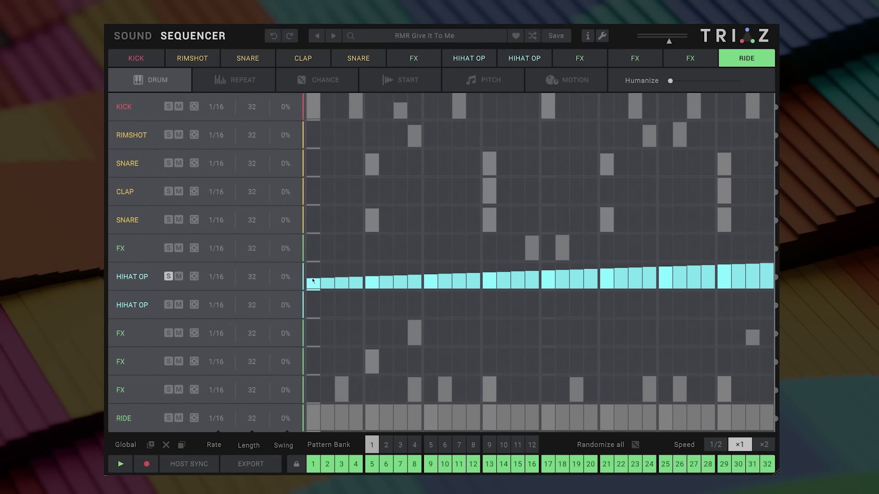
# Level the open hi-hat lane's velocities with straight lines, first at about half height and finally higher
pyautogui.moveTo(375, 276); pyautogui.dragTo(693, 276)
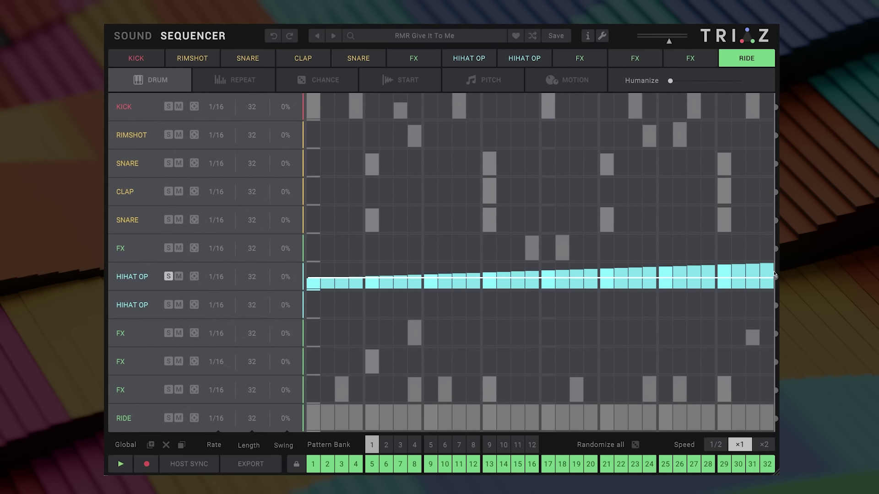
pyautogui.moveTo(774, 274); pyautogui.dragTo(774, 276)
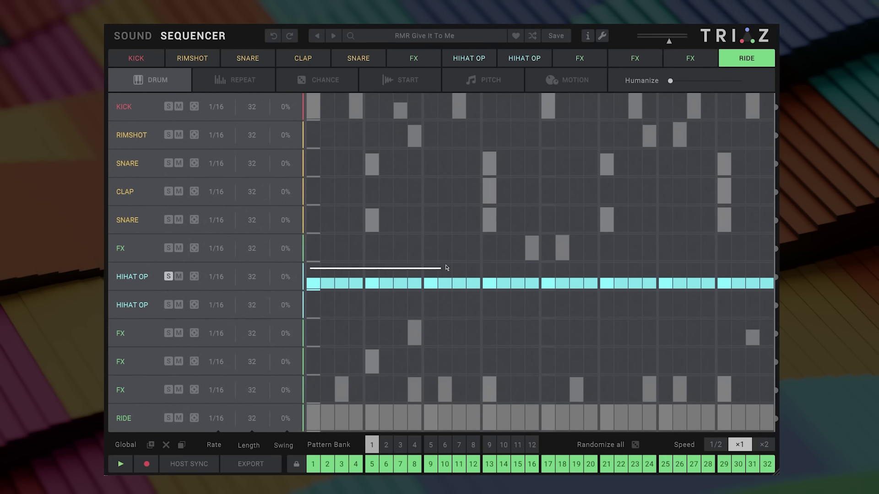
pyautogui.moveTo(774, 271); pyautogui.dragTo(774, 271)
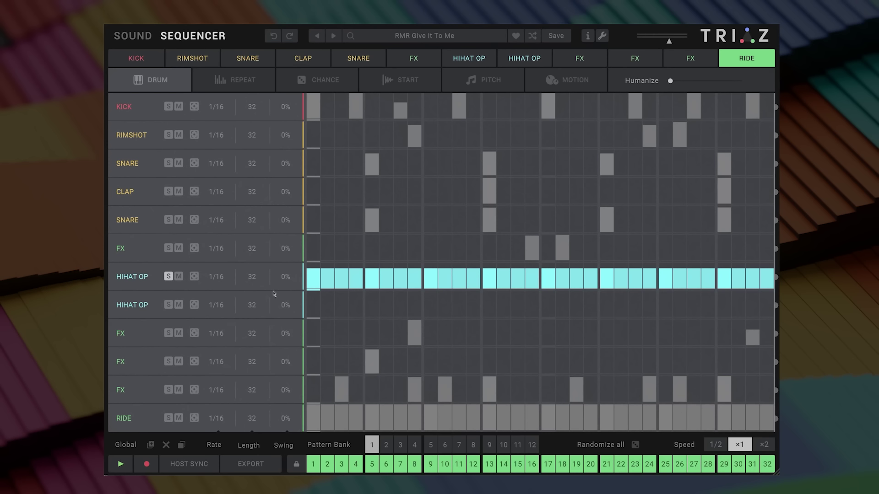
# Draw straight ramps in the open hi-hat's Amp Decay motion lane, across the opening steps and the second half of the pattern
pyautogui.click(563, 87)
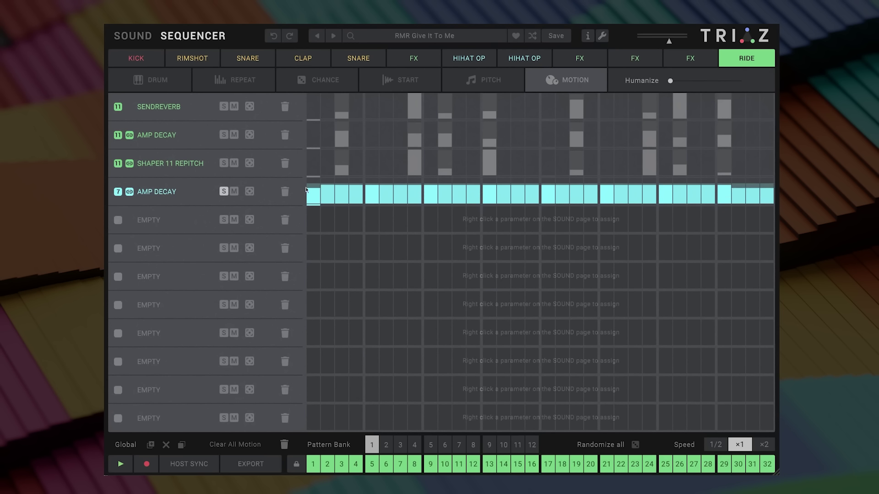
pyautogui.moveTo(310, 196); pyautogui.dragTo(350, 186)
pyautogui.moveTo(485, 197); pyautogui.dragTo(764, 189)
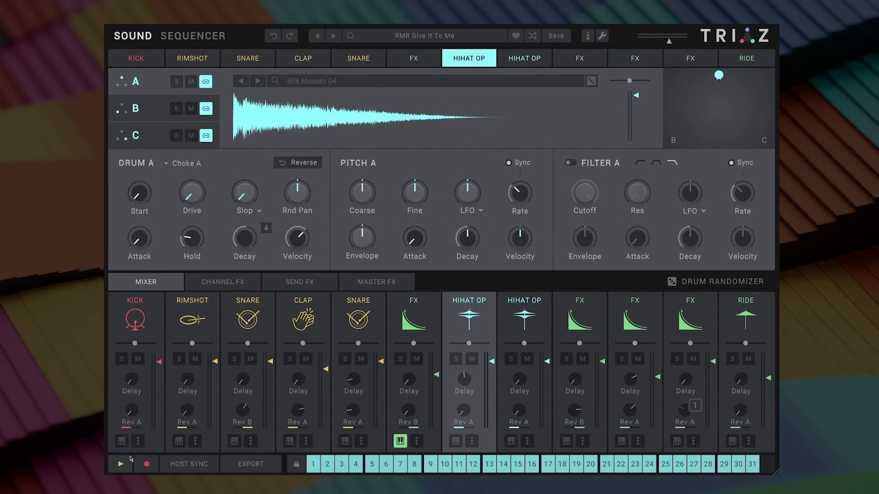
# Play the sequence and adjust the open hi-hat's Hold and Coarse pitch on layer A
pyautogui.click(130, 459)
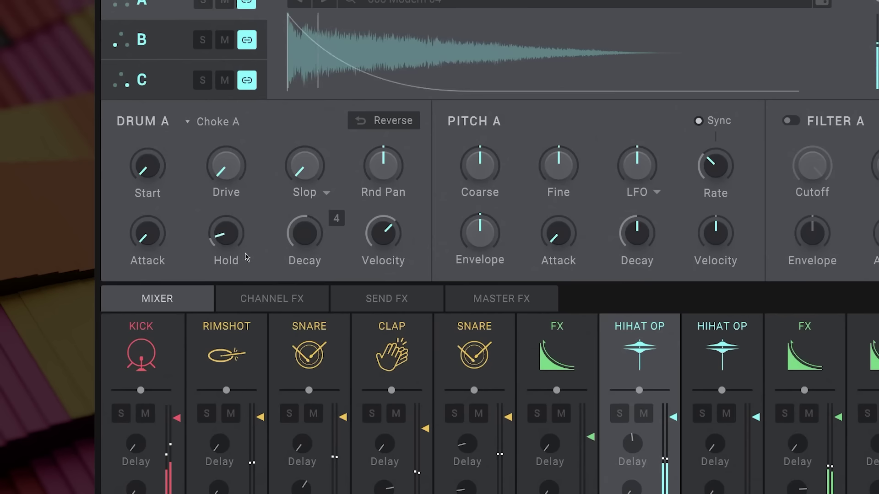
pyautogui.moveTo(246, 257); pyautogui.dragTo(236, 308)
pyautogui.moveTo(480, 165); pyautogui.dragTo(480, 143)
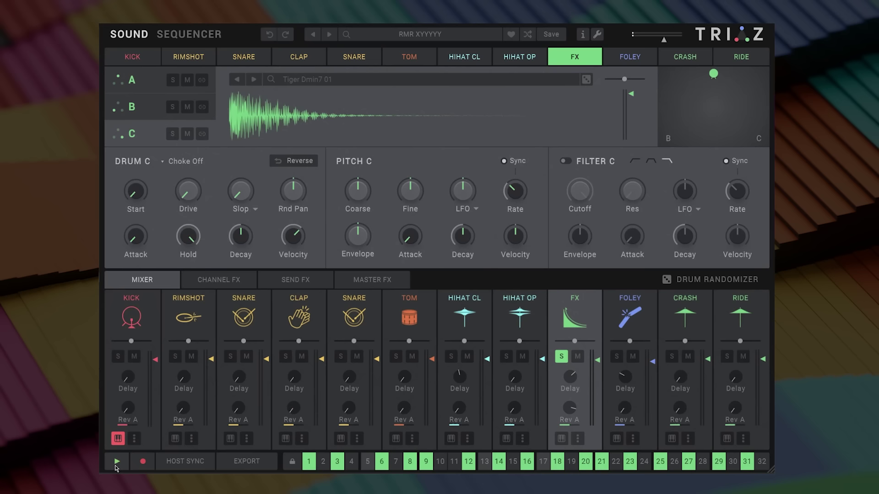
# Play the soloed FX channel, view its A and B layers, and sweep its layer blend point towards C and back to A
pyautogui.click(116, 465)
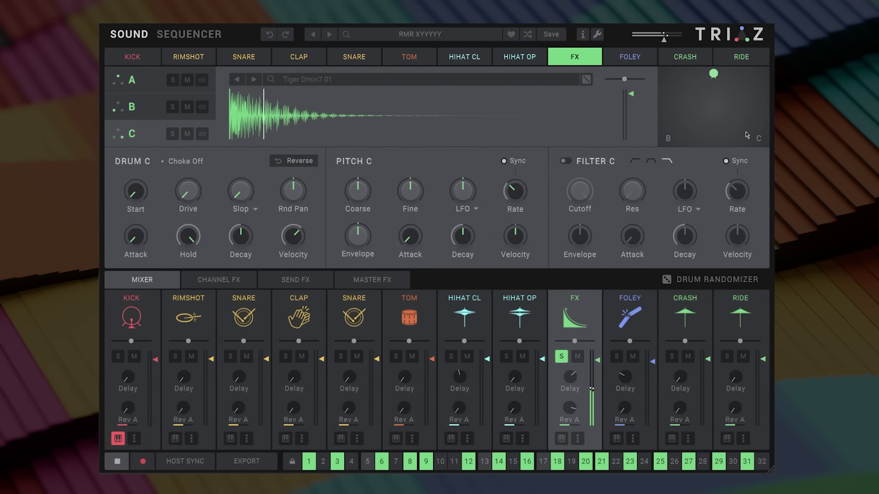
pyautogui.click(142, 84)
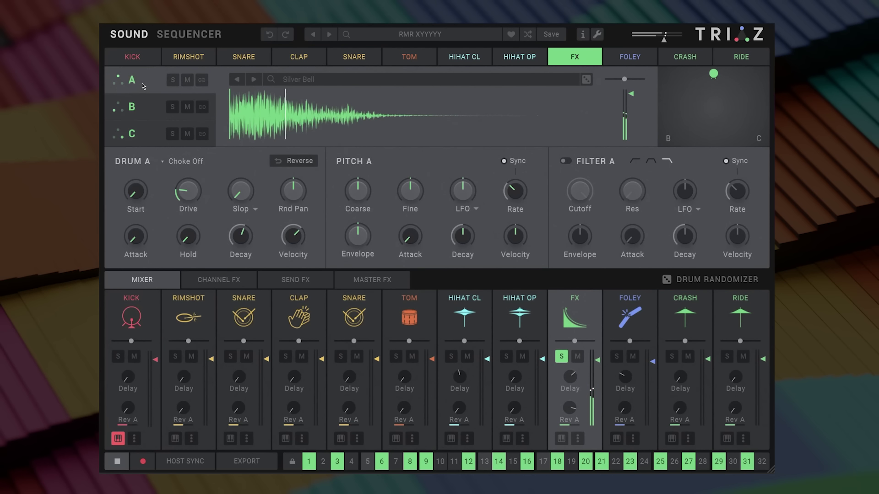
pyautogui.click(137, 107)
pyautogui.click(703, 84)
pyautogui.moveTo(704, 87); pyautogui.dragTo(739, 142)
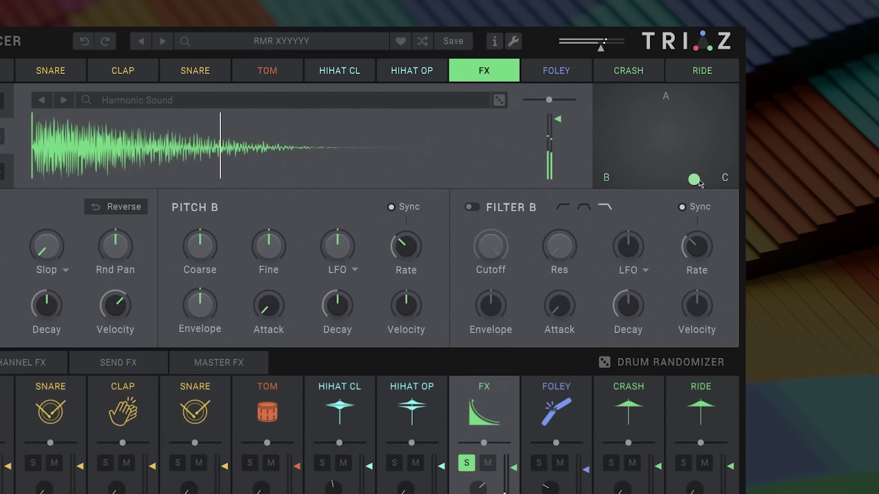
pyautogui.moveTo(699, 183); pyautogui.dragTo(666, 95)
# Assign the FX channel's layer blend pad to motion sequencing, with X on lane 1 and Y on lane 2
pyautogui.rightClick(652, 111)
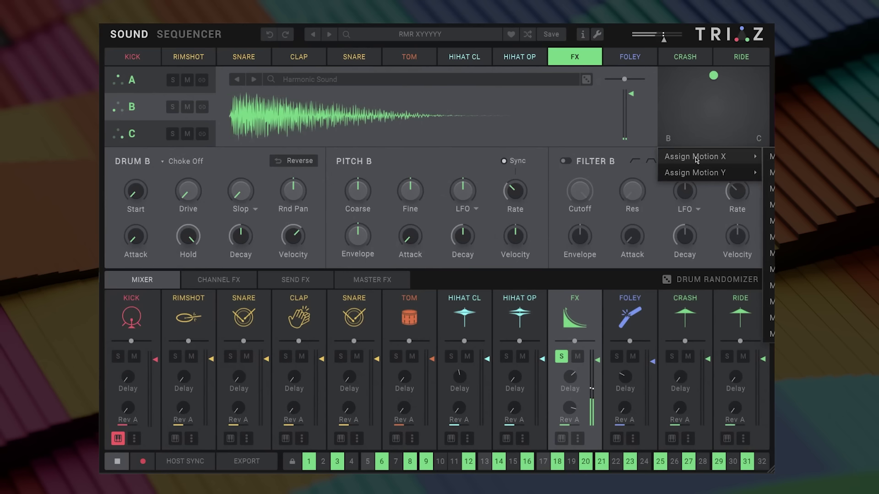
pyautogui.click(712, 96)
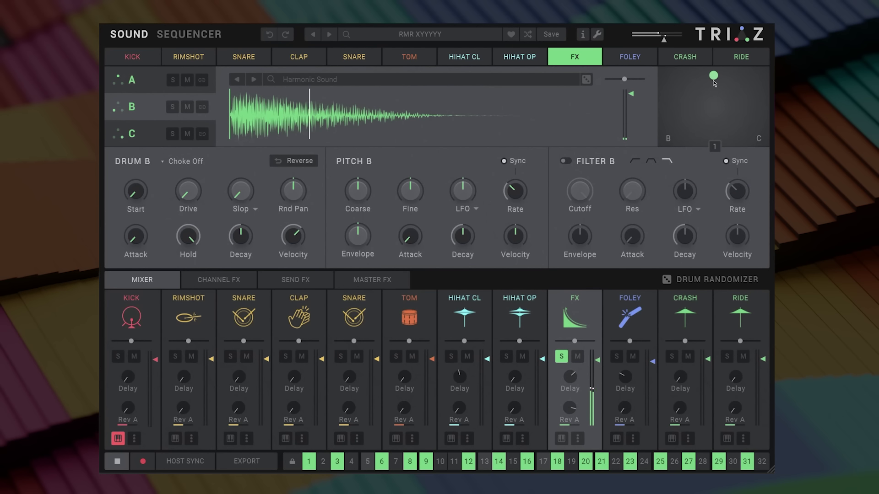
pyautogui.rightClick(713, 82)
pyautogui.click(703, 107)
pyautogui.rightClick(700, 111)
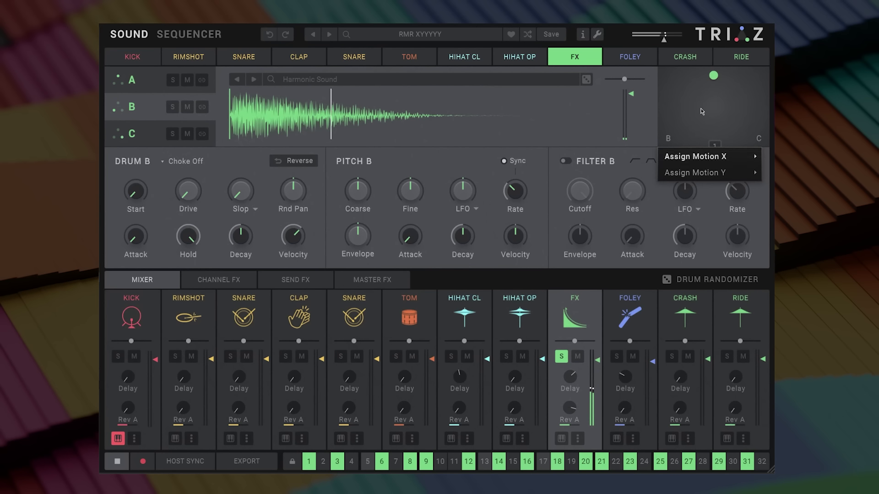
pyautogui.moveTo(691, 173)
pyautogui.click(769, 188)
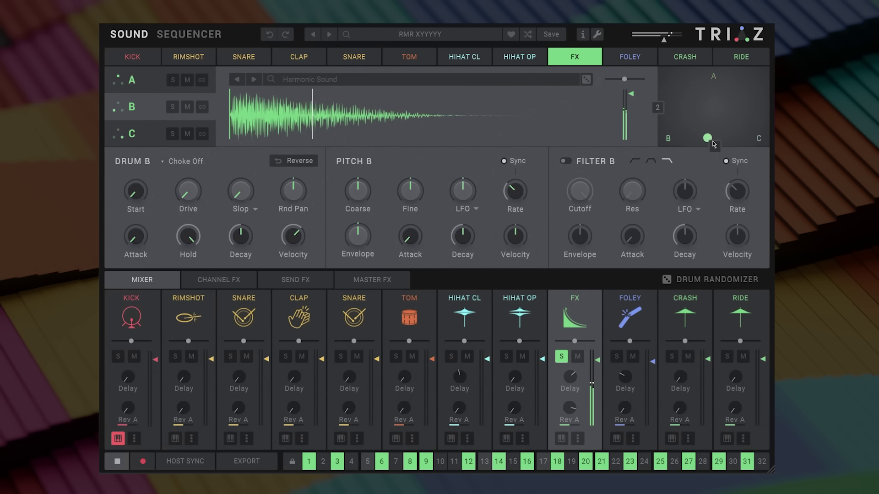
# Vary the FX channel's X motion values per step and randomize both its X and Y motion lanes
pyautogui.click(189, 34)
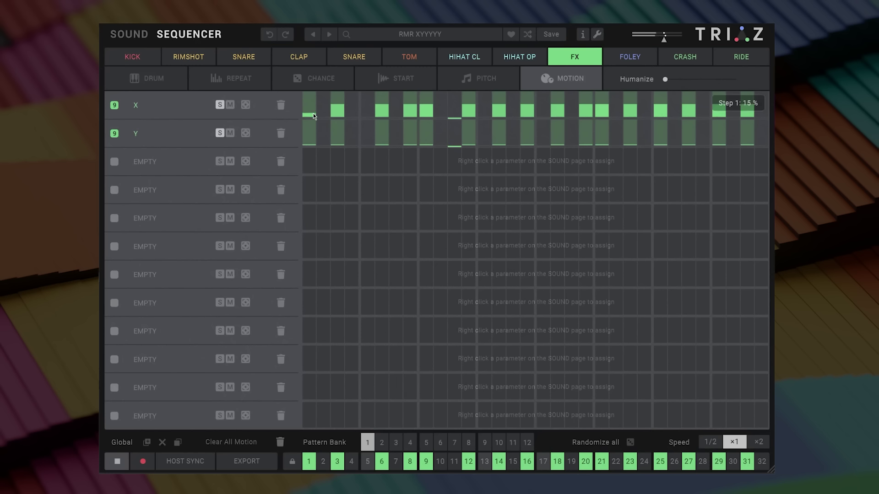
pyautogui.moveTo(427, 114); pyautogui.dragTo(255, 108)
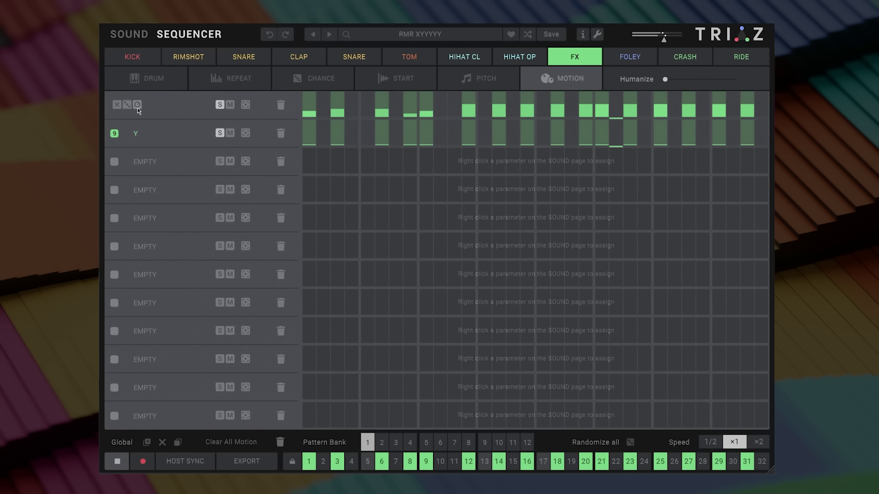
pyautogui.click(127, 105)
pyautogui.click(127, 133)
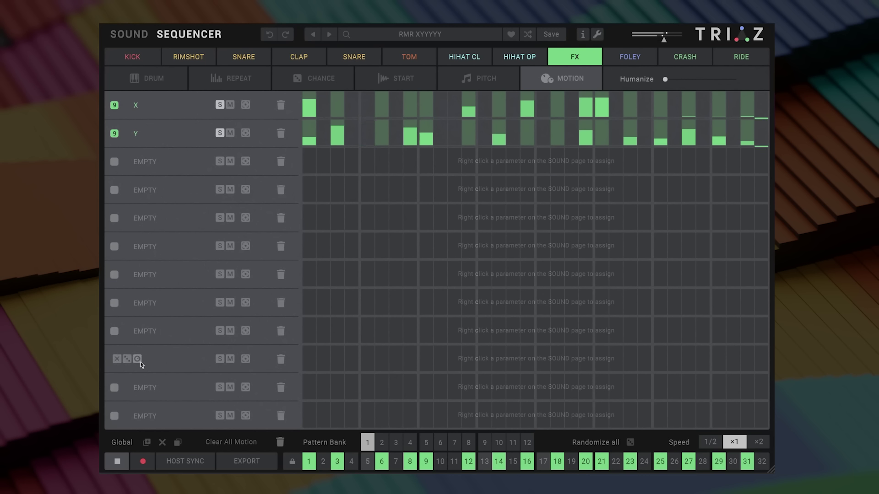
# Select and solo the Foley channel and move its layer blend point near the centre of the pad
pyautogui.click(137, 36)
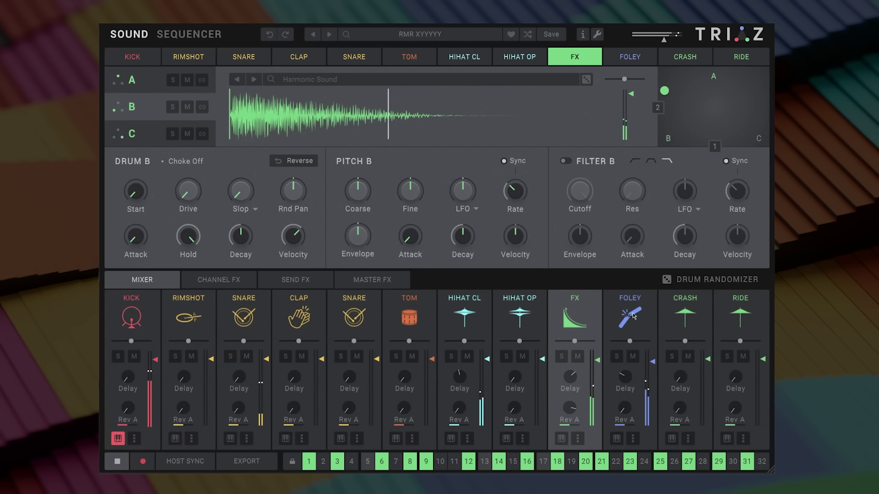
pyautogui.click(619, 315)
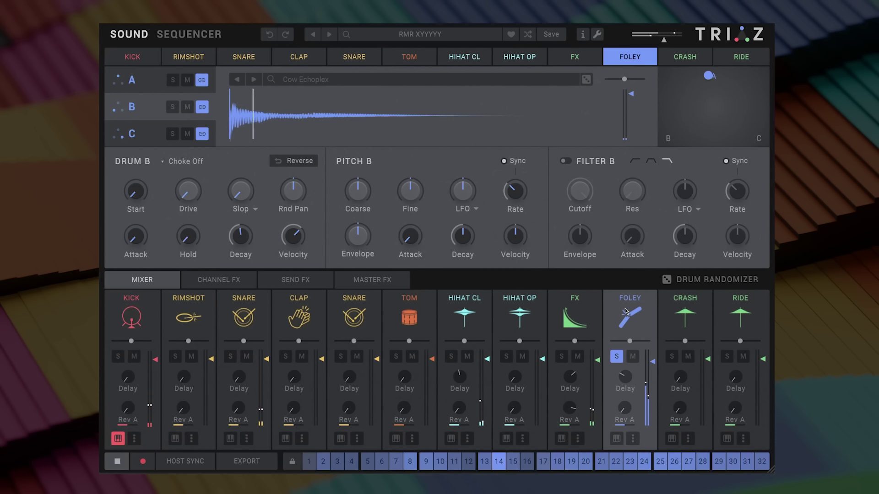
pyautogui.click(685, 132)
pyautogui.moveTo(729, 140); pyautogui.dragTo(699, 108)
# Assign the Foley channel's layer blend pad to motion sequencing, with X on lane 3 and Y on lane 4
pyautogui.rightClick(699, 108)
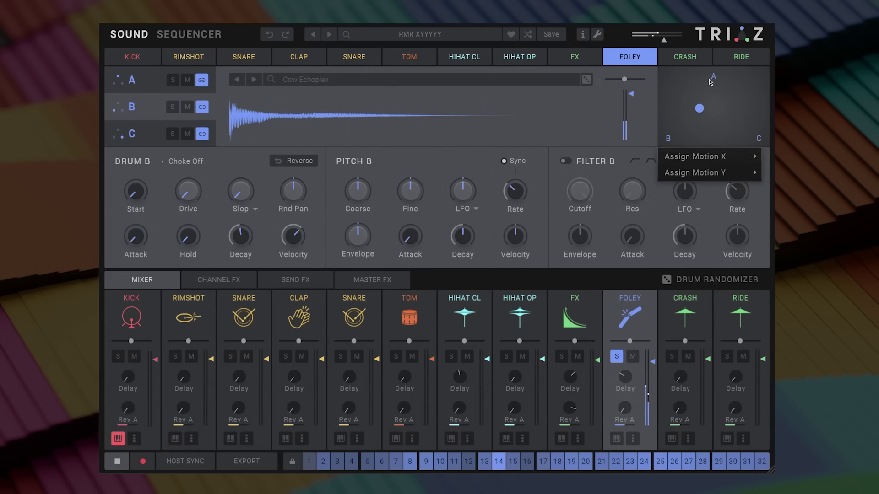
pyautogui.moveTo(705, 173)
pyautogui.rightClick(699, 108)
pyautogui.rightClick(699, 108)
pyautogui.moveTo(707, 156)
pyautogui.press('Escape')
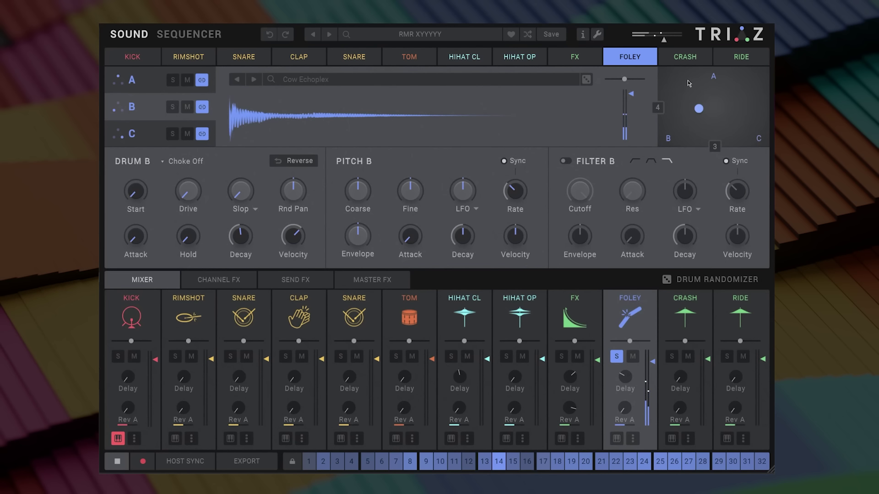
# Randomize the Foley channel's X and Y motion lanes
pyautogui.click(190, 35)
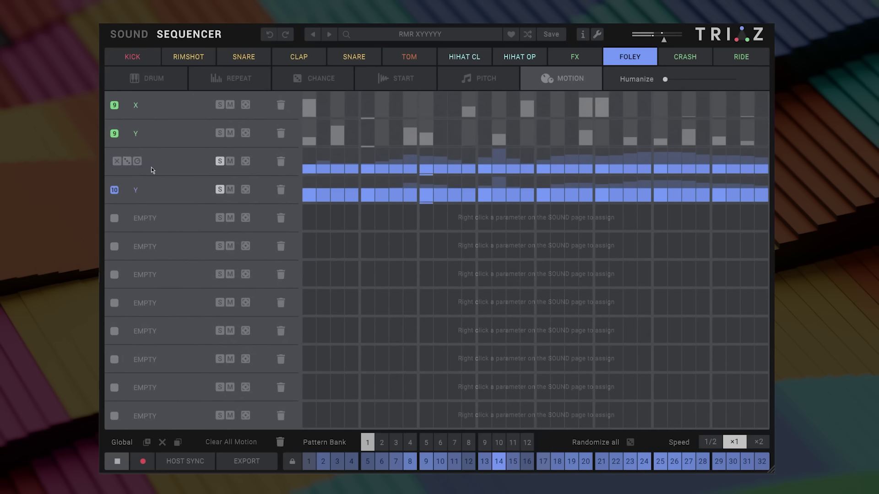
pyautogui.click(128, 161)
pyautogui.click(126, 191)
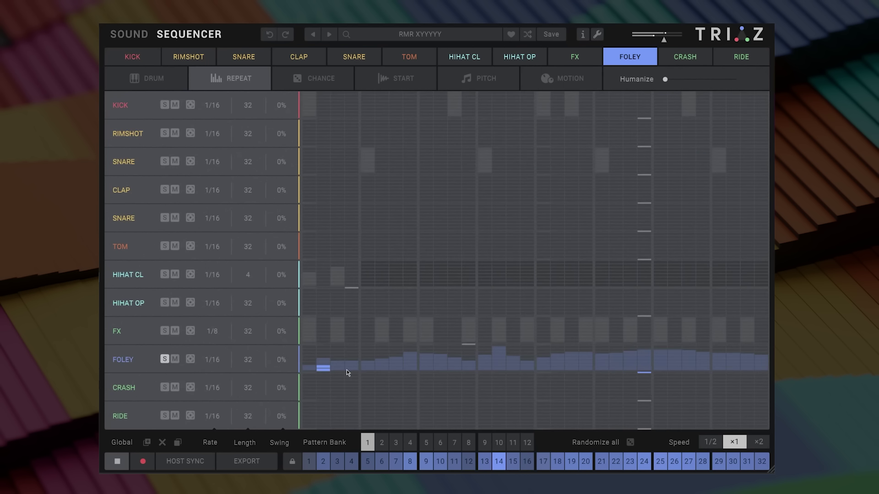
# Add repeats of varying counts to steps 6, 8, 19, 24, 27, 29 and 31 of the Foley lane
pyautogui.click(381, 370)
pyautogui.click(409, 369)
pyautogui.click(571, 367)
pyautogui.click(644, 369)
pyautogui.click(689, 369)
pyautogui.click(718, 366)
pyautogui.click(744, 365)
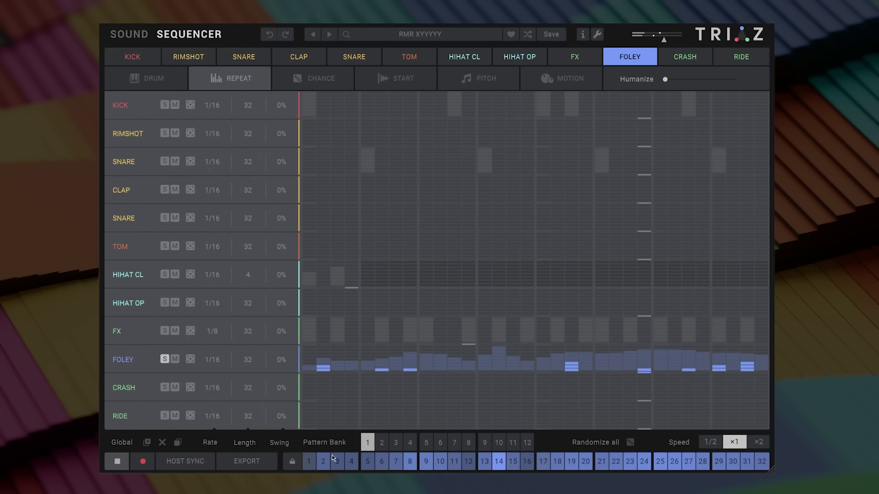
# Unsolo the Foley channel on the Sound page, listen to the full mix, and stop playback
pyautogui.click(129, 33)
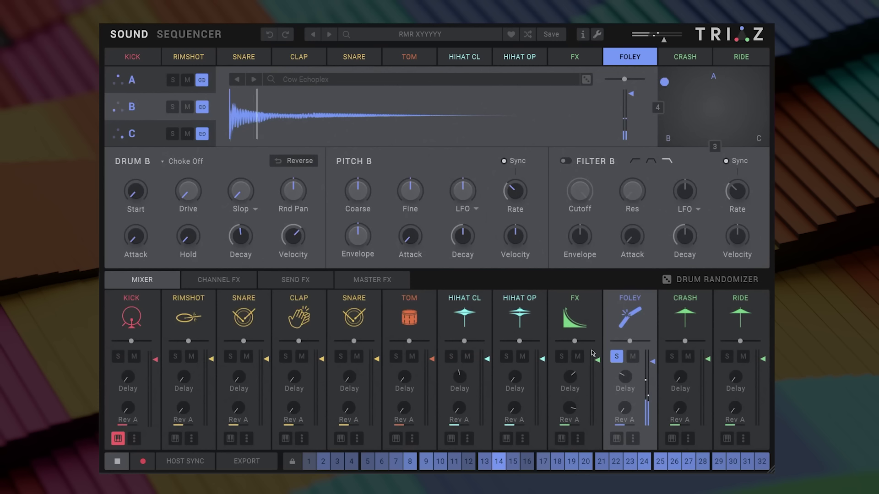
pyautogui.click(616, 356)
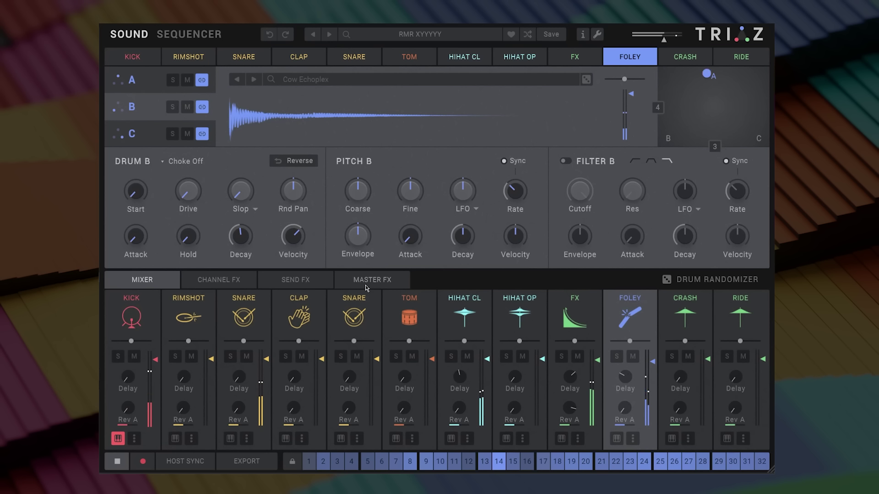
pyautogui.click(121, 462)
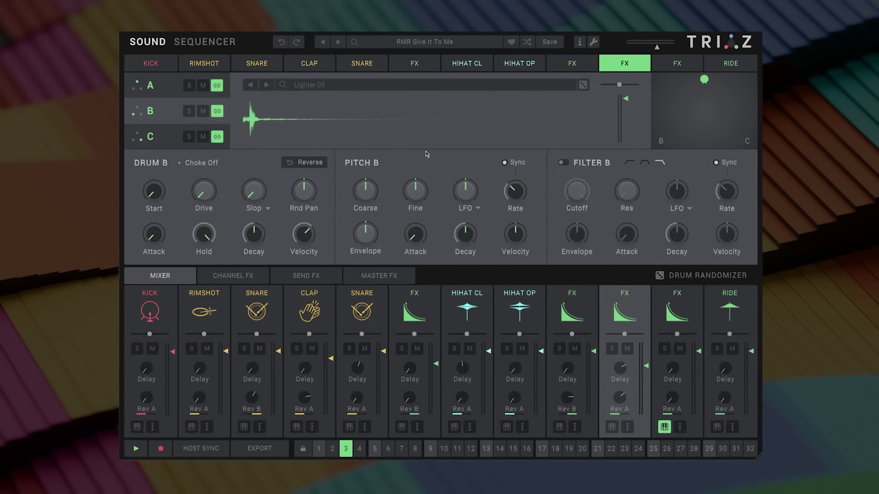
# Load the Blocked User preset from the Triaz Core Library
pyautogui.click(434, 43)
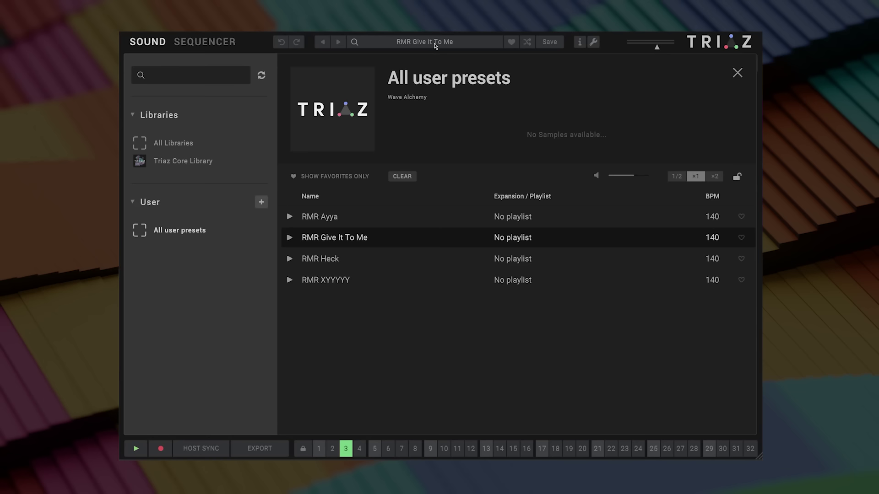
pyautogui.click(175, 155)
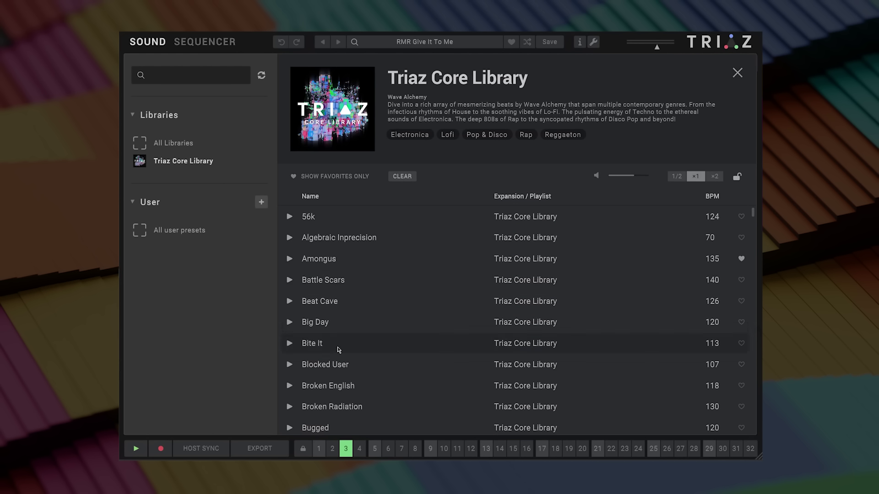
pyautogui.click(336, 369)
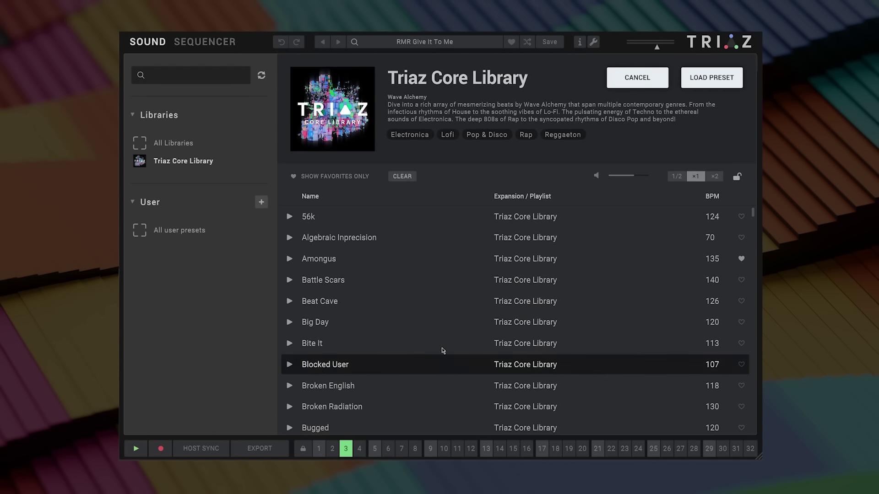
pyautogui.click(717, 79)
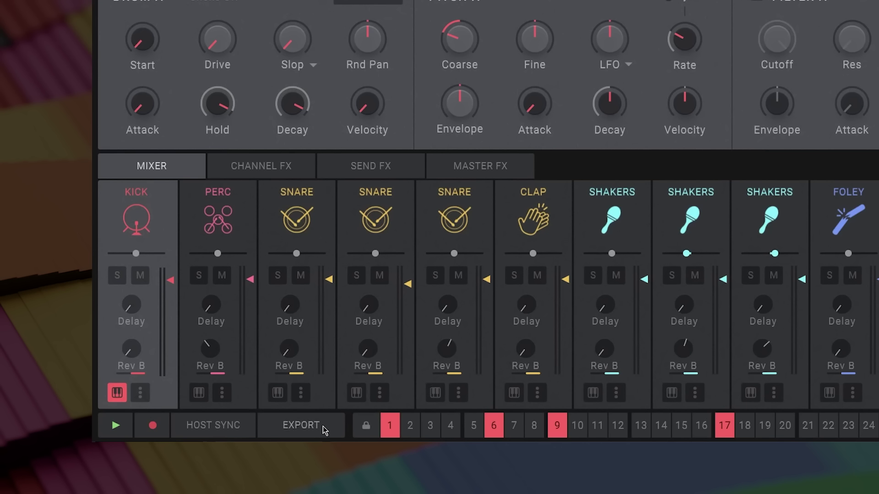
# Open the export settings and try toggling the selection of the Kick and fifth-channel Snare tracks
pyautogui.click(320, 427)
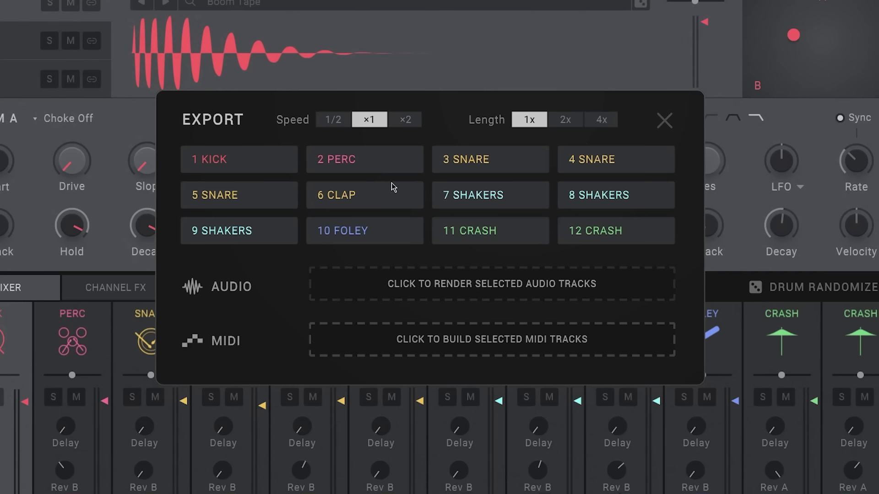
pyautogui.click(239, 158)
pyautogui.click(229, 159)
pyautogui.click(249, 188)
pyautogui.click(235, 160)
pyautogui.click(238, 206)
pyautogui.click(246, 160)
pyautogui.click(188, 169)
pyautogui.click(202, 196)
pyautogui.click(206, 196)
# Try the 1/2 export speed and the 4x and 2x lengths, returning to ×1 speed and 1x length
pyautogui.click(334, 119)
pyautogui.click(369, 120)
pyautogui.click(601, 120)
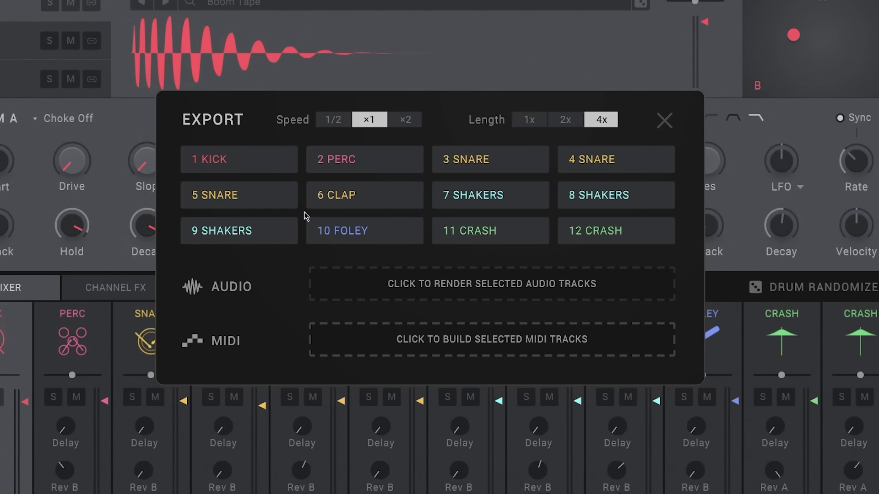
pyautogui.click(565, 120)
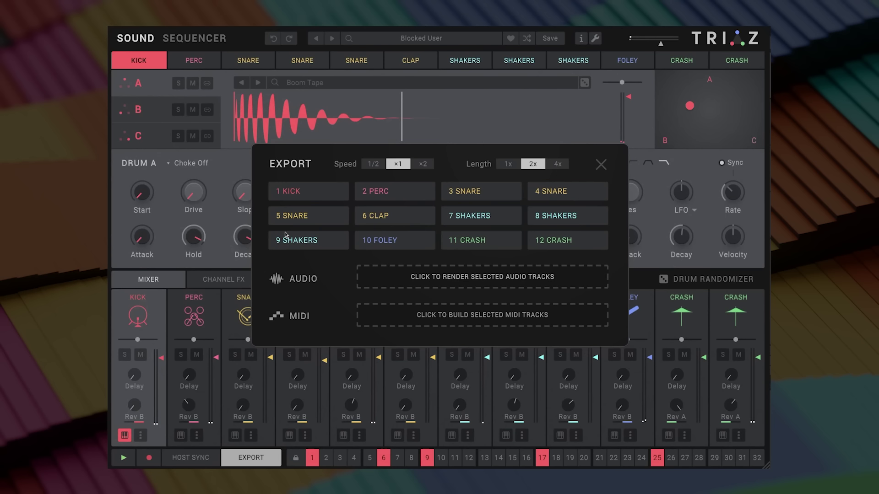
pyautogui.click(511, 166)
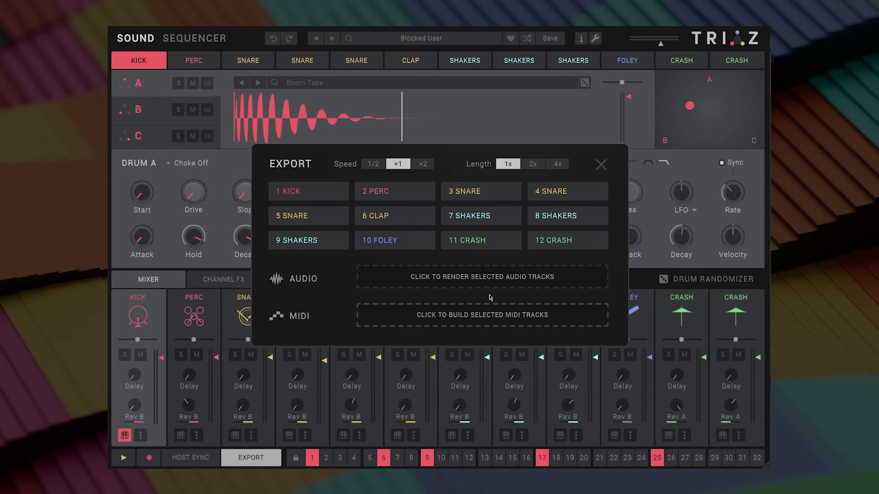
# Render the tracks as audio, place the resulting clip on the 4 Audio track in Ableton Live and play it
pyautogui.click(467, 277)
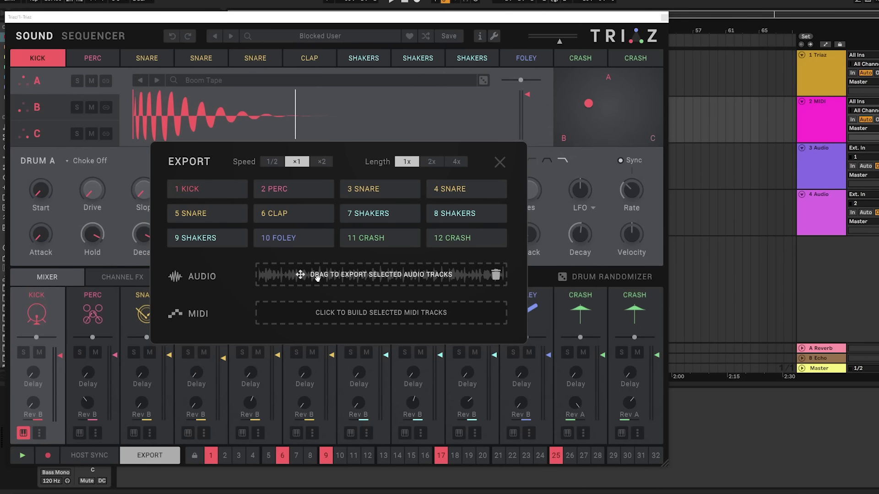
pyautogui.moveTo(313, 275); pyautogui.dragTo(687, 201)
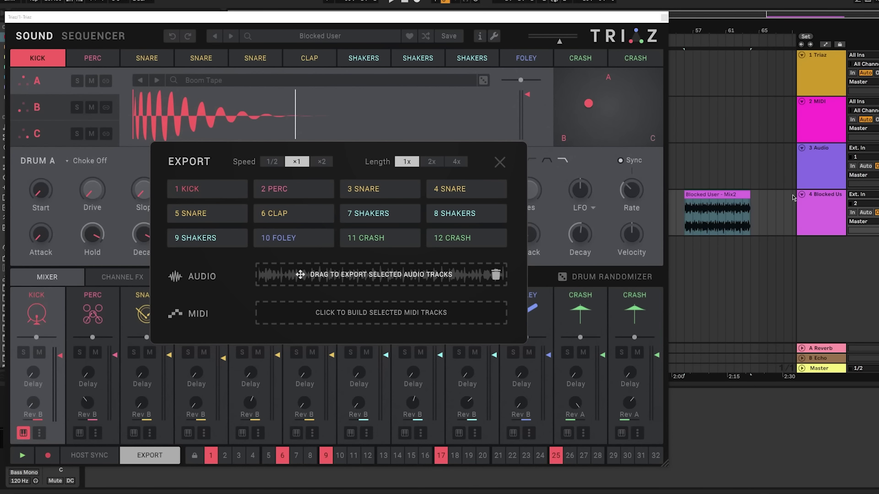
pyautogui.click(703, 192)
pyautogui.press('space')
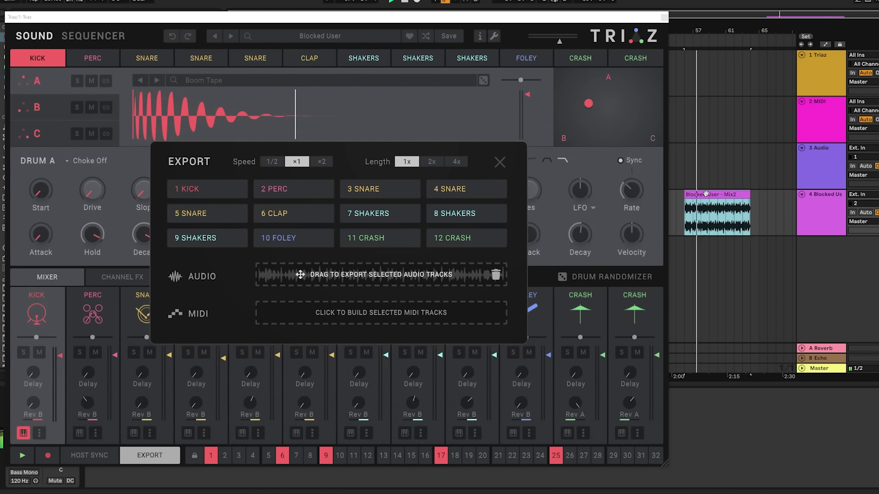
# Discard the rendered audio, then build the tracks as MIDI and place the resulting clip on the 2 MIDI track in Ableton Live
pyautogui.click(494, 277)
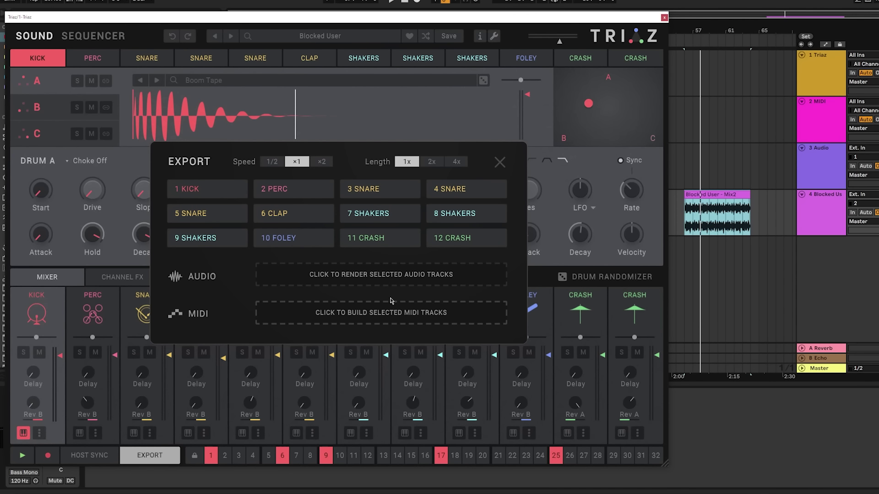
pyautogui.click(380, 320)
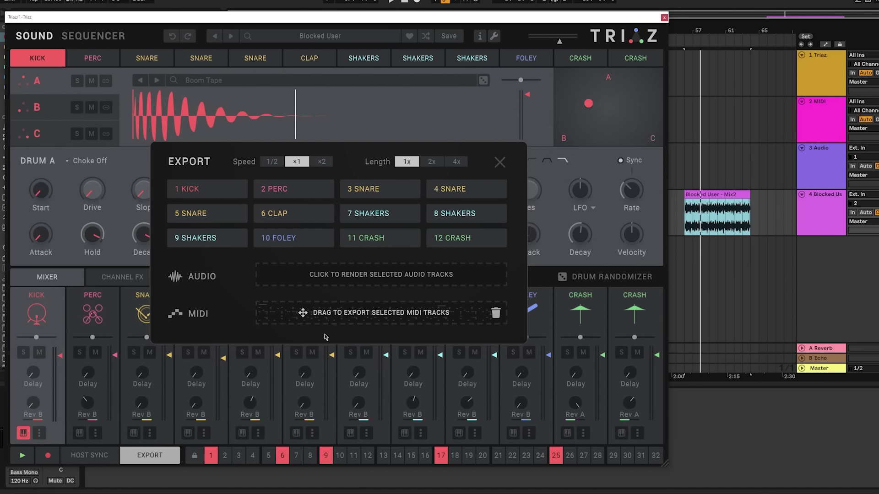
pyautogui.moveTo(370, 318); pyautogui.dragTo(713, 114)
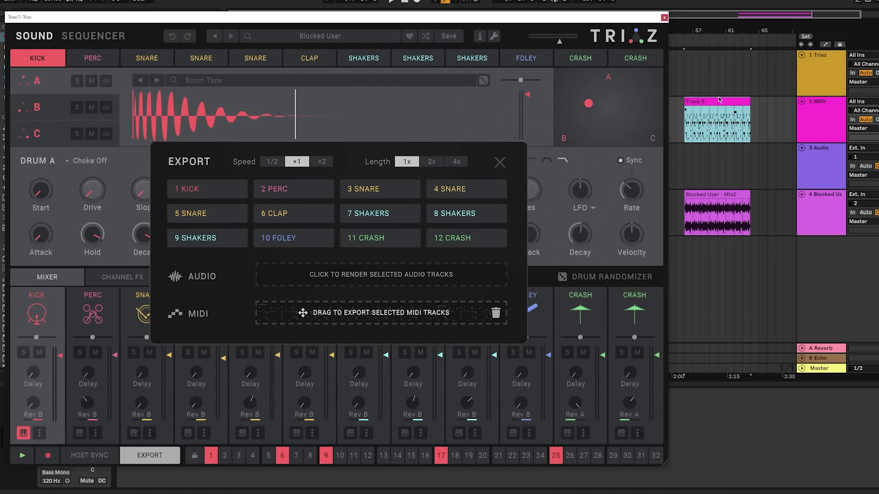
pyautogui.click(499, 162)
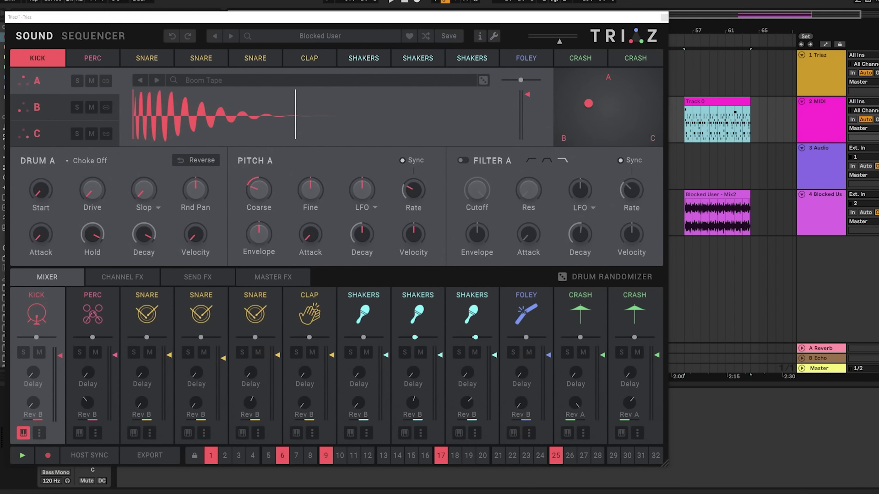
pyautogui.click(719, 196)
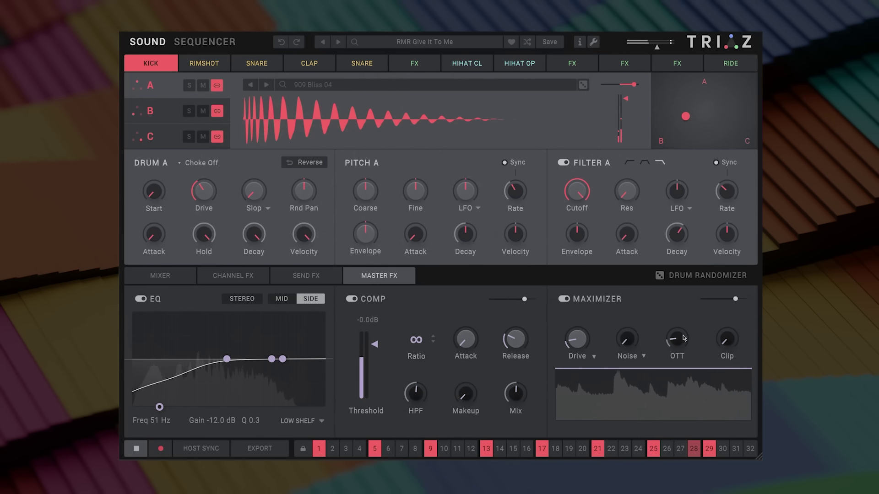
pyautogui.moveTo(728, 325); pyautogui.dragTo(728, 310)
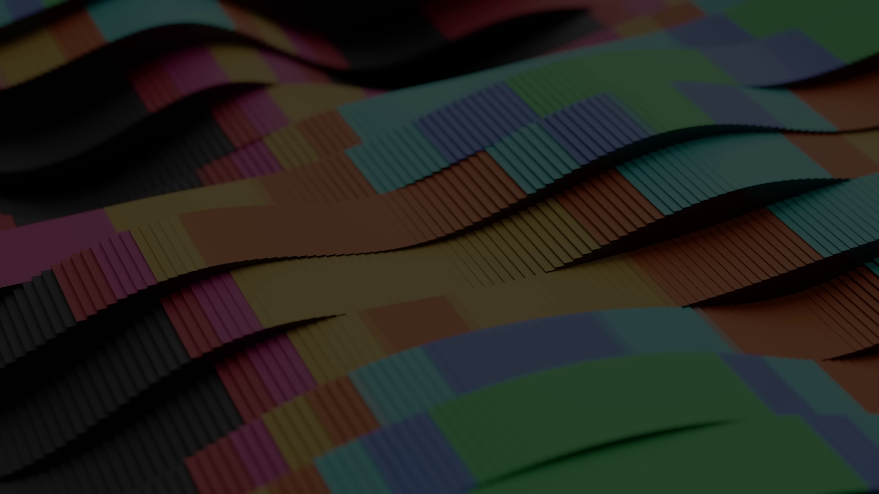